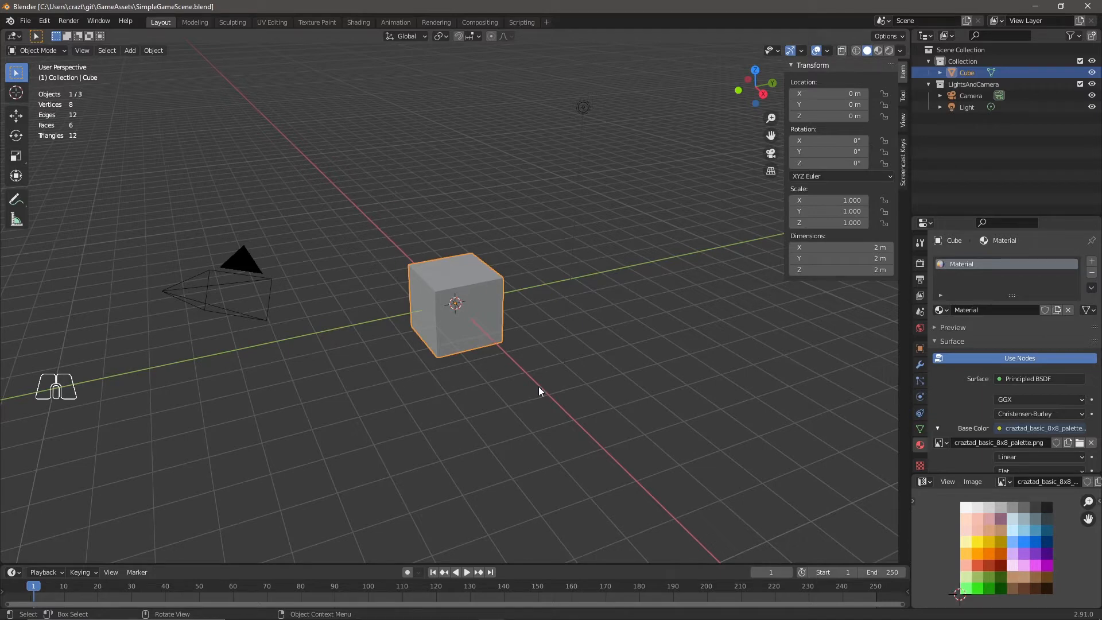
Step: Delete all vertices of the default cube in Edit Mode
left_click(478, 287)
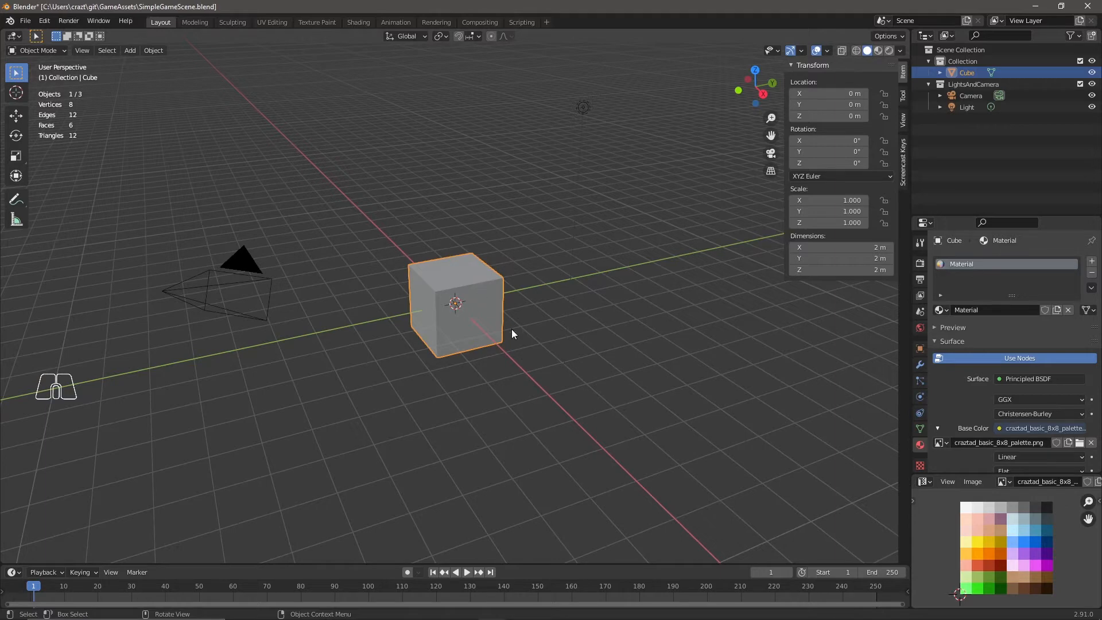
key("Tab")
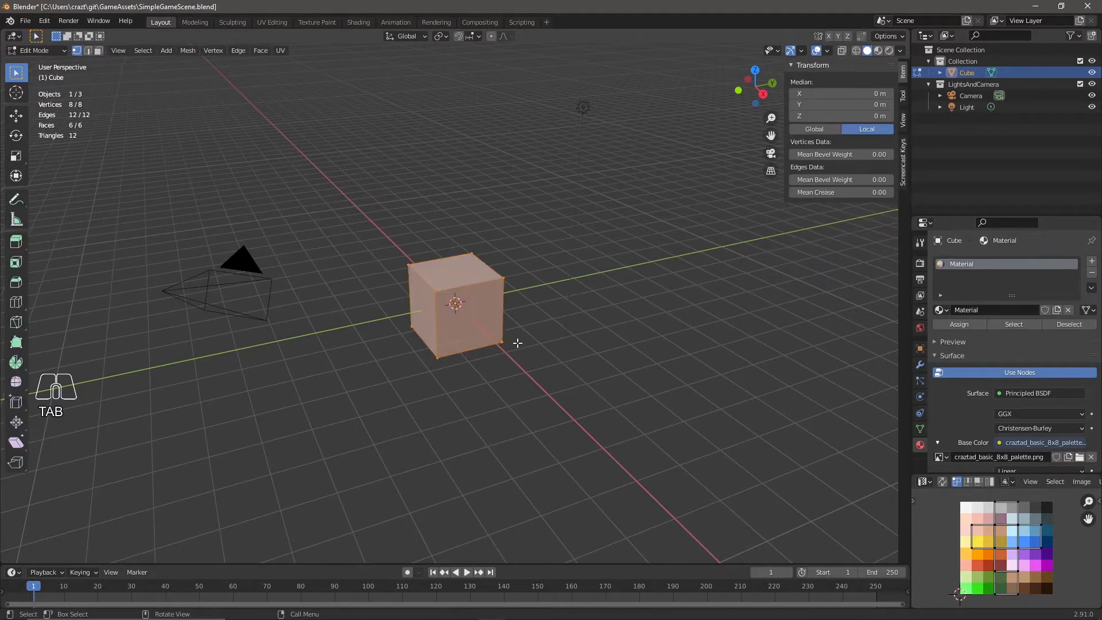
key("x")
left_click(473, 344)
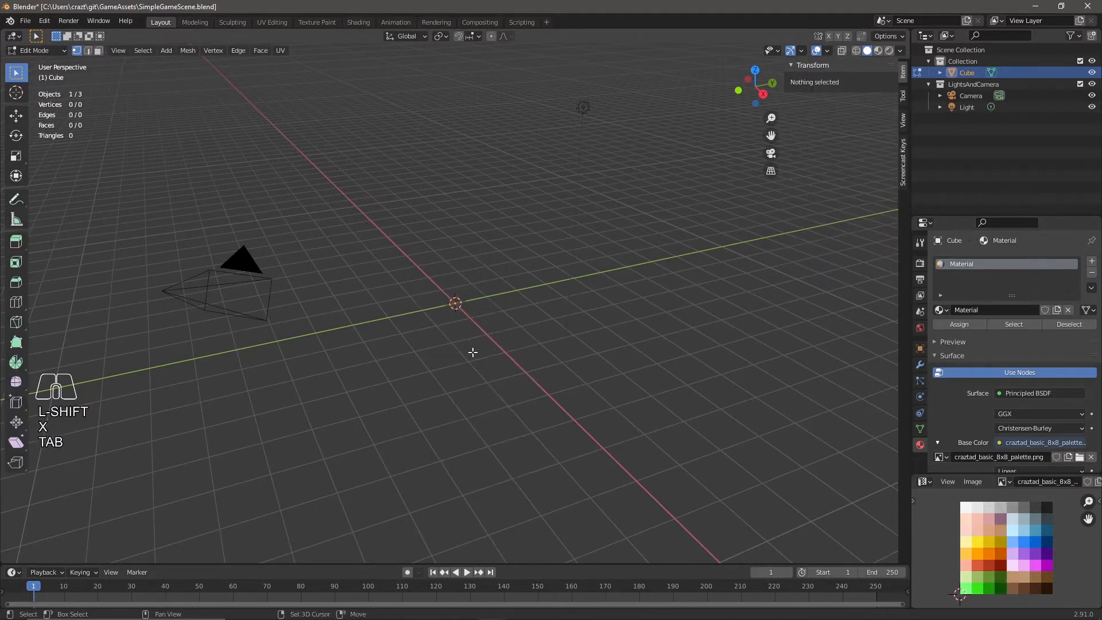
Step: Add a plane to the emptied mesh, scale it up to about 86 m per side, and return to Object Mode
key("shift+a")
left_click(469, 352)
middle_click_drag(482, 332, 453, 374)
key("s")
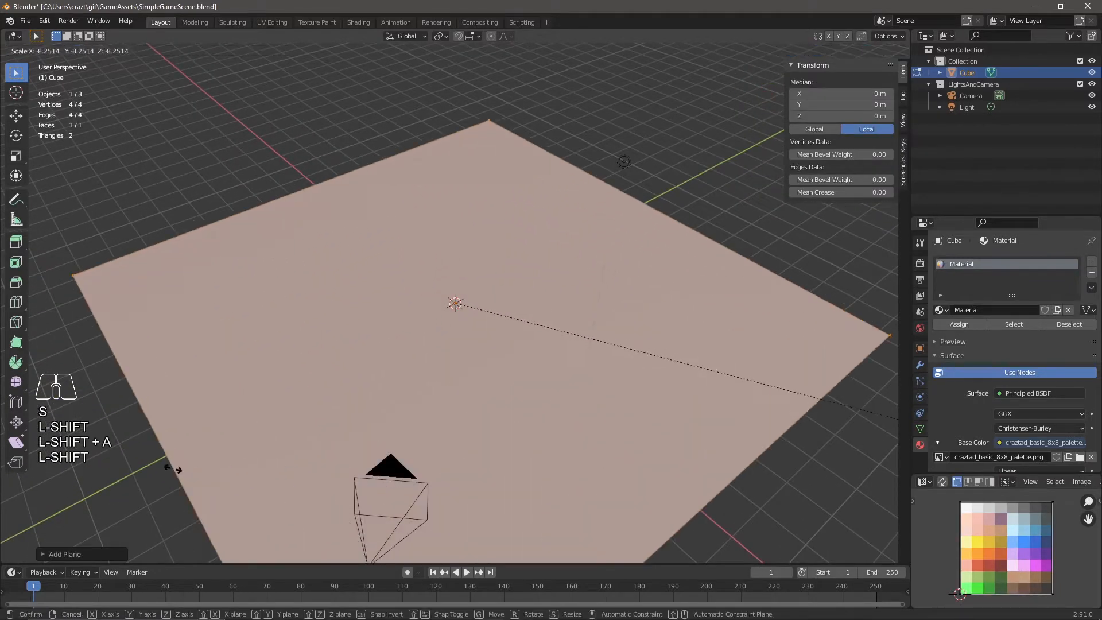
left_click(369, 177)
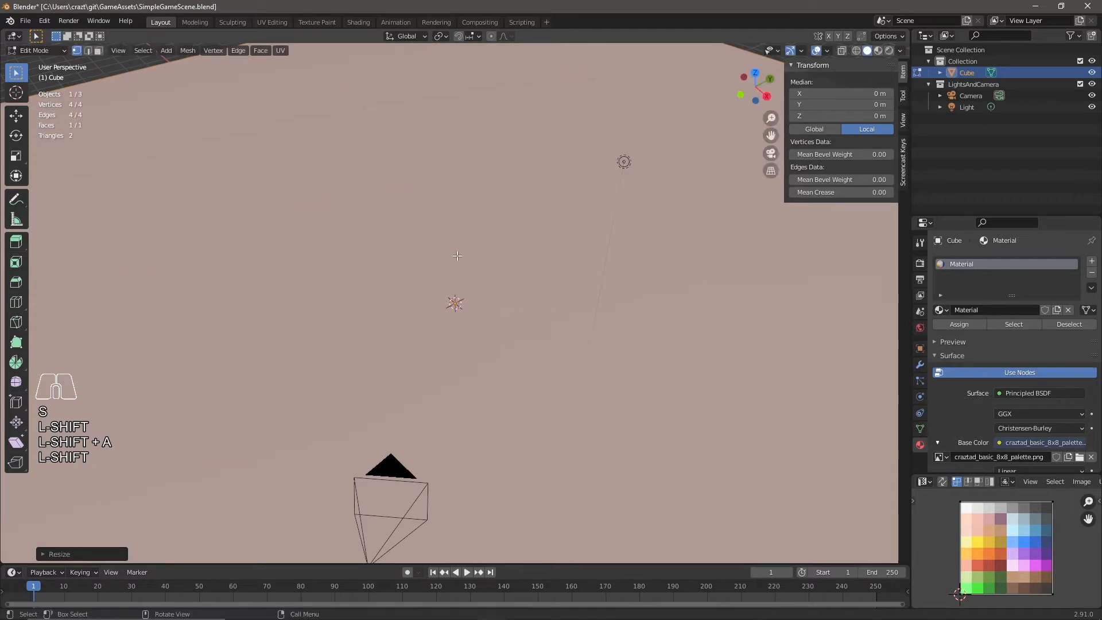
scroll(426, 317, "down", 6)
key("s")
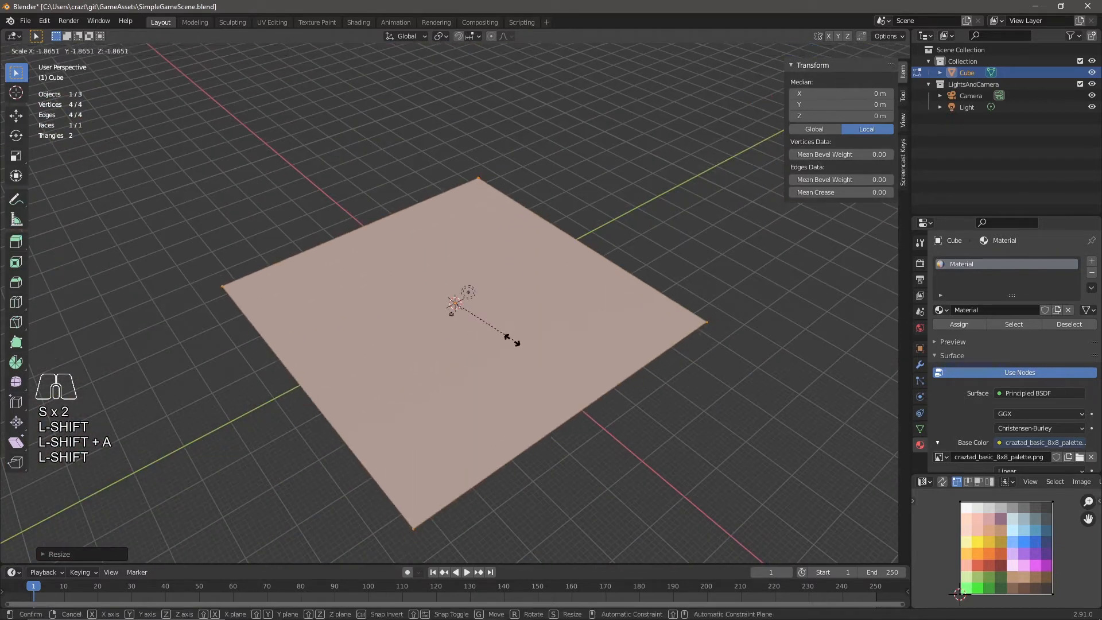
left_click(511, 342)
key("Tab")
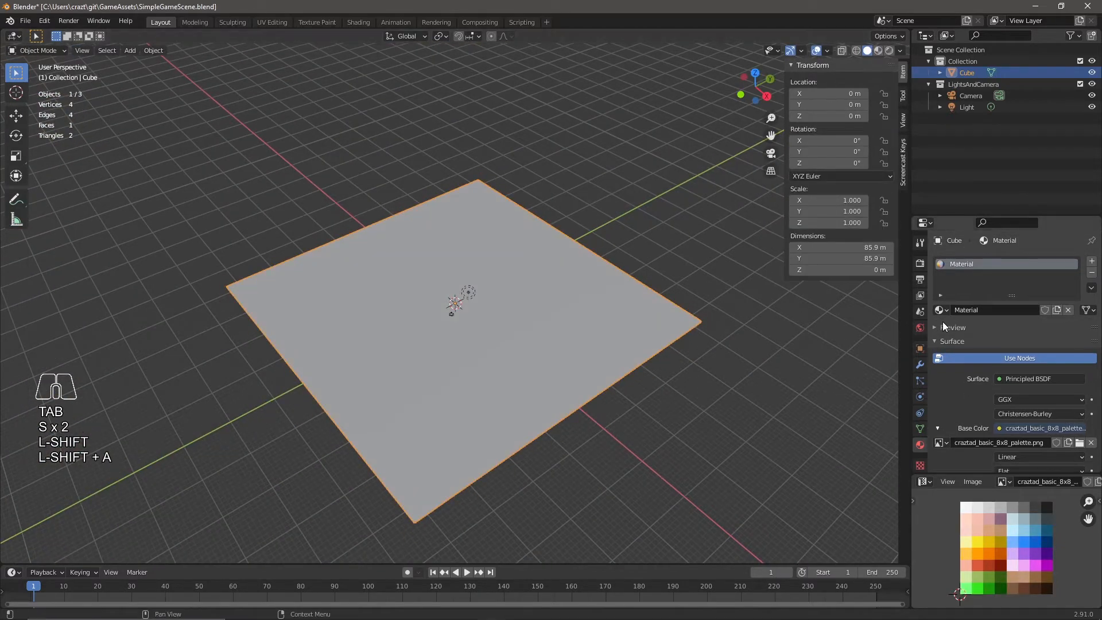
Step: Add a Subdivision Surface modifier to the plane and set its type to Simple
left_click(919, 364)
left_click(1003, 262)
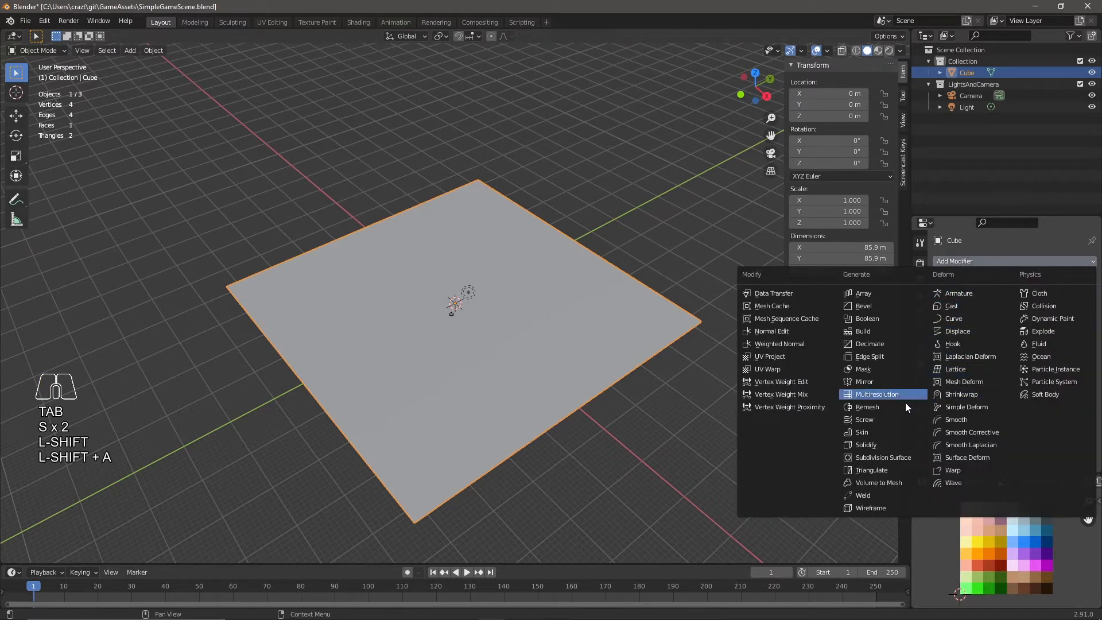
left_click(883, 457)
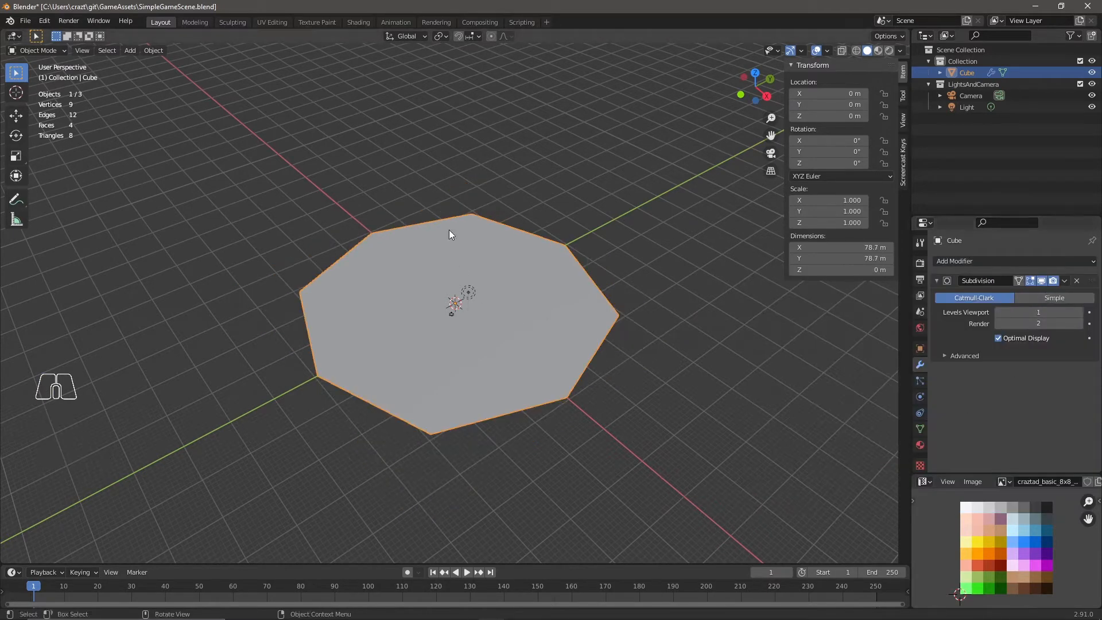
left_click(1049, 298)
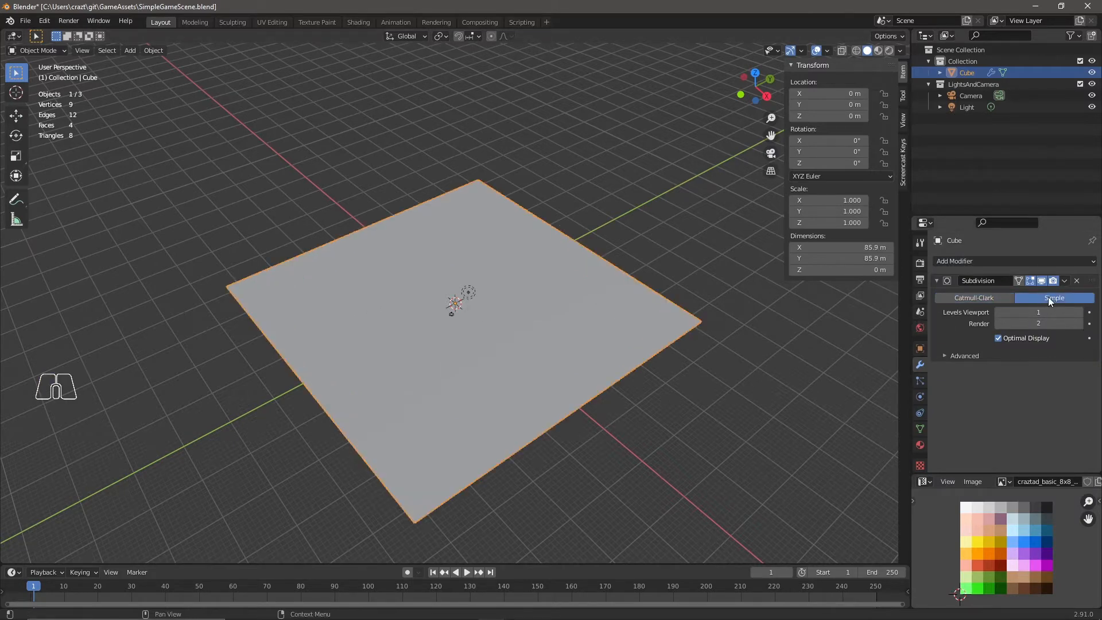
Step: Raise the modifier's viewport levels until the plane has 4,096 faces and apply the modifier
left_click_drag(1036, 312, 1054, 313)
left_click(1063, 281)
left_click(1040, 294)
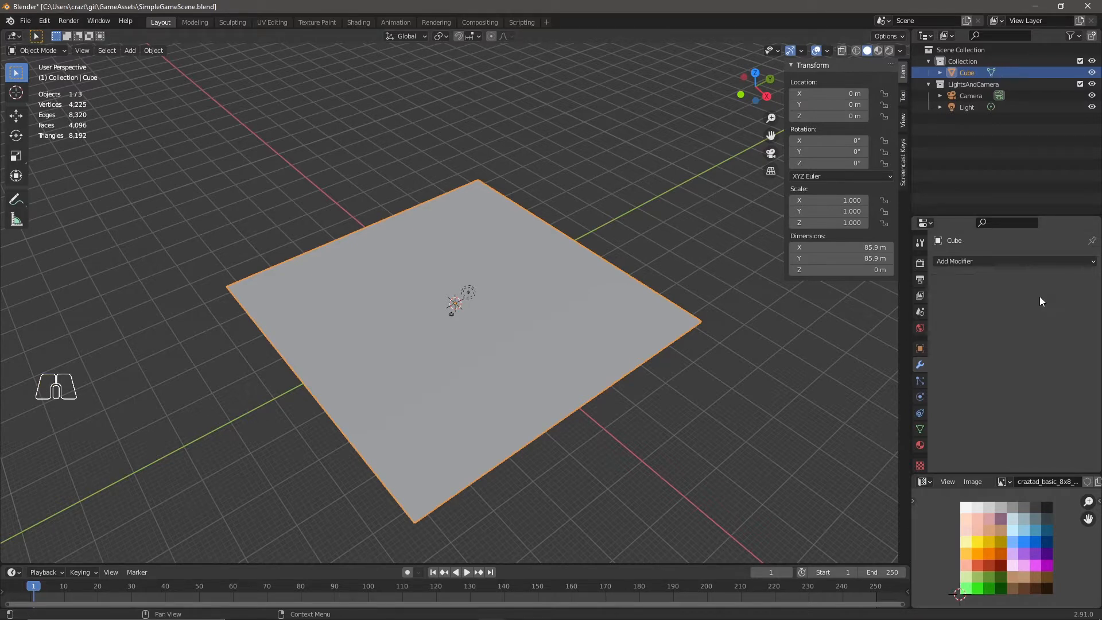
Step: Open the subdivided plane in Edit Mode from the top view and clear the vertex selection
key("Tab")
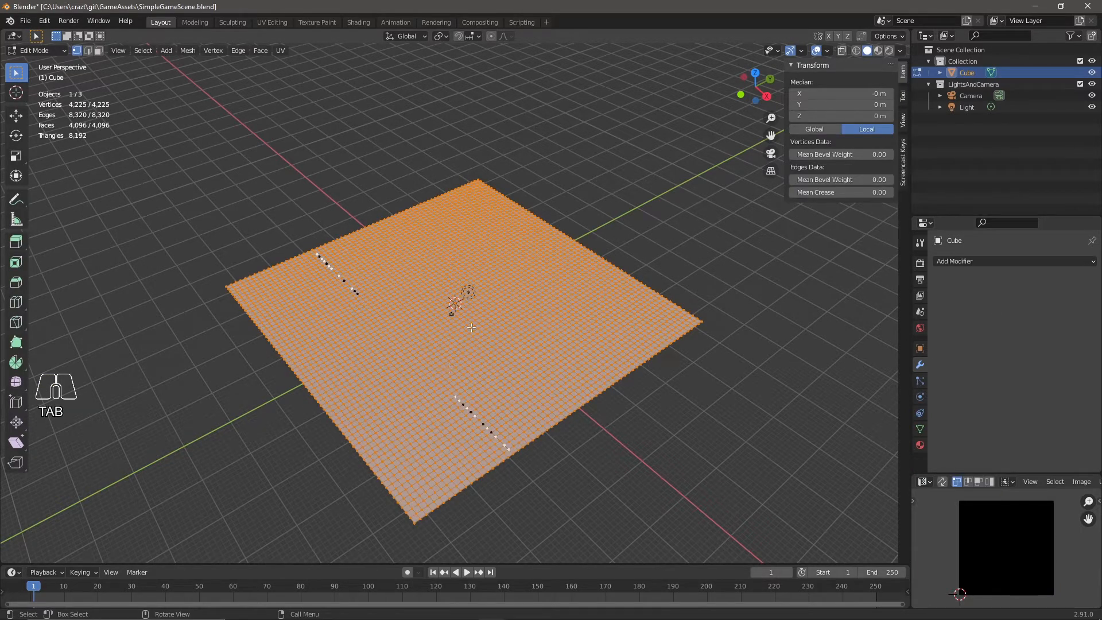
left_click(756, 73)
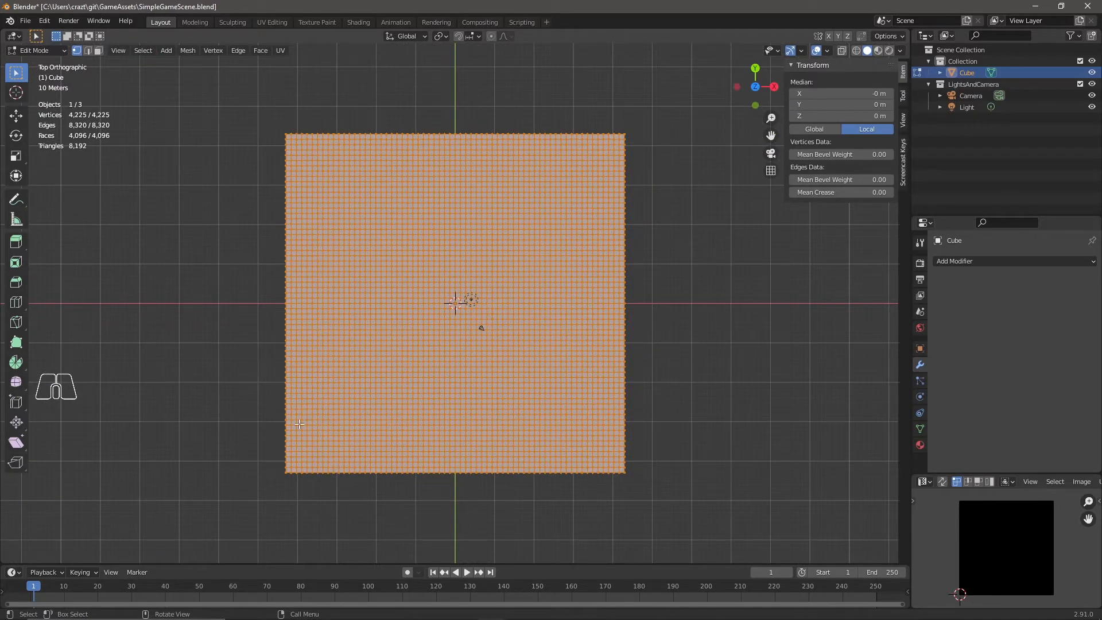
left_click_drag(264, 385, 340, 456)
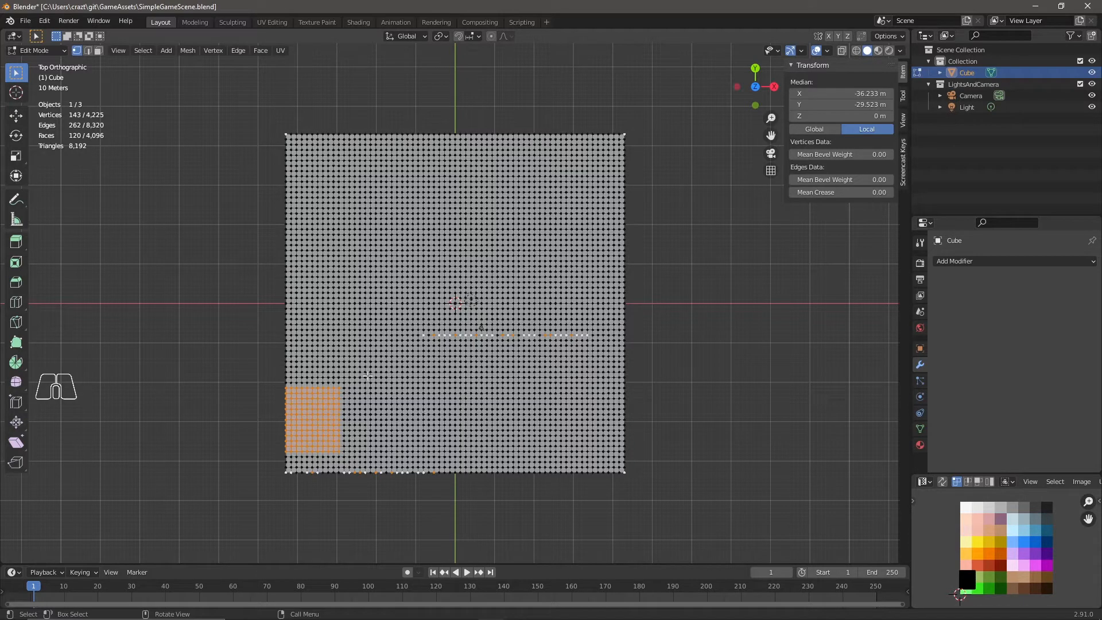
left_click(313, 478)
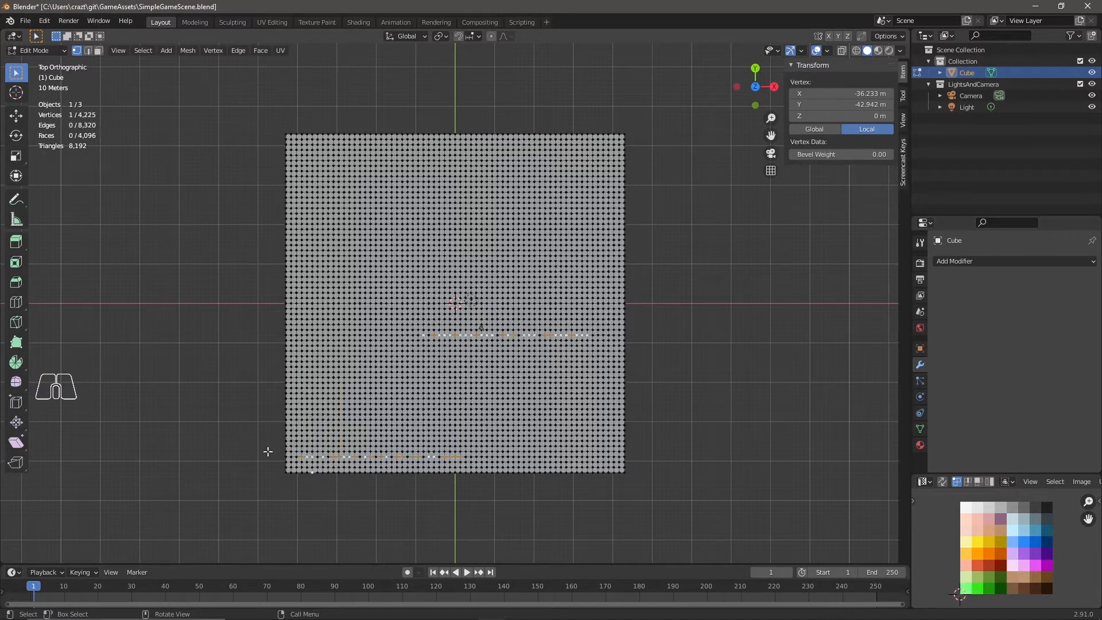
left_click(175, 396)
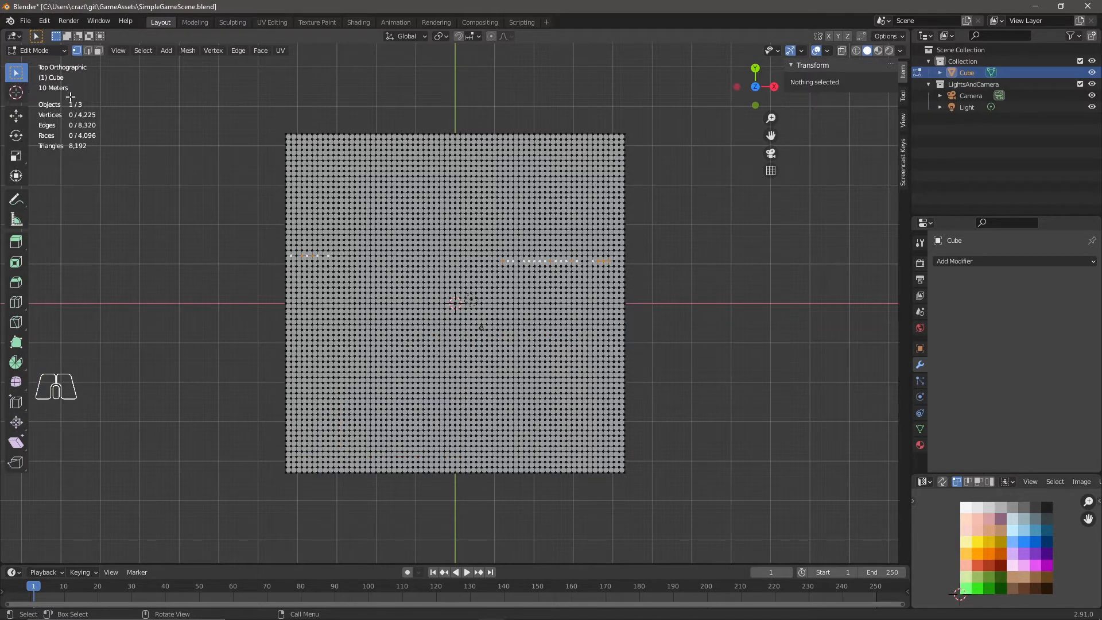
Step: Lasso-select an irregular strip of vertices along the plane's −X and +Y edges
left_click_drag(16, 73, 88, 145)
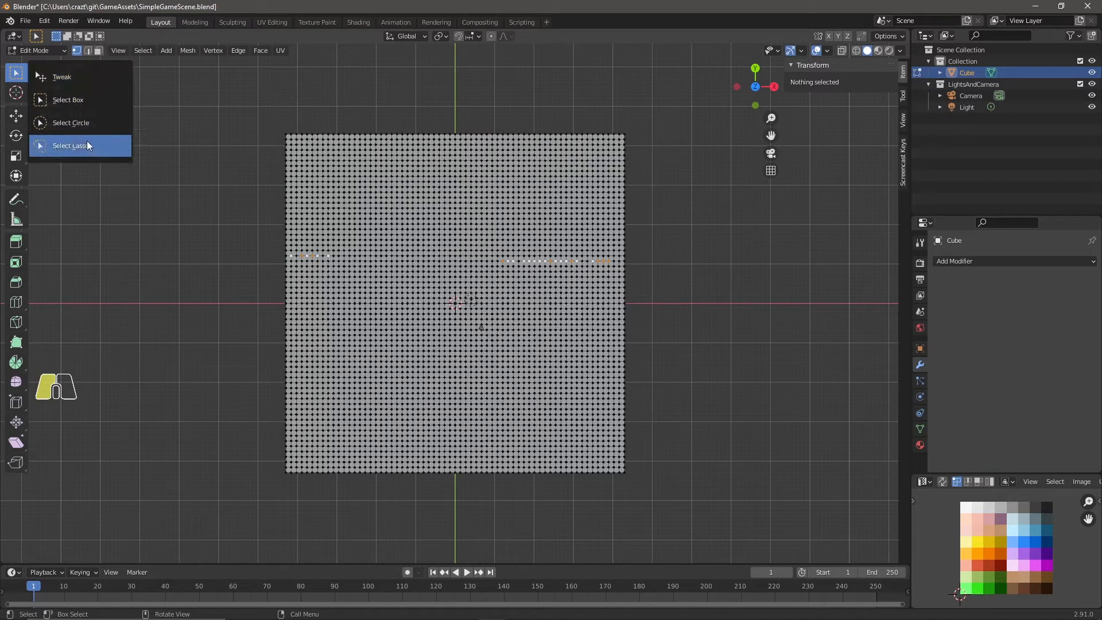
left_click_drag(71, 147, 71, 147)
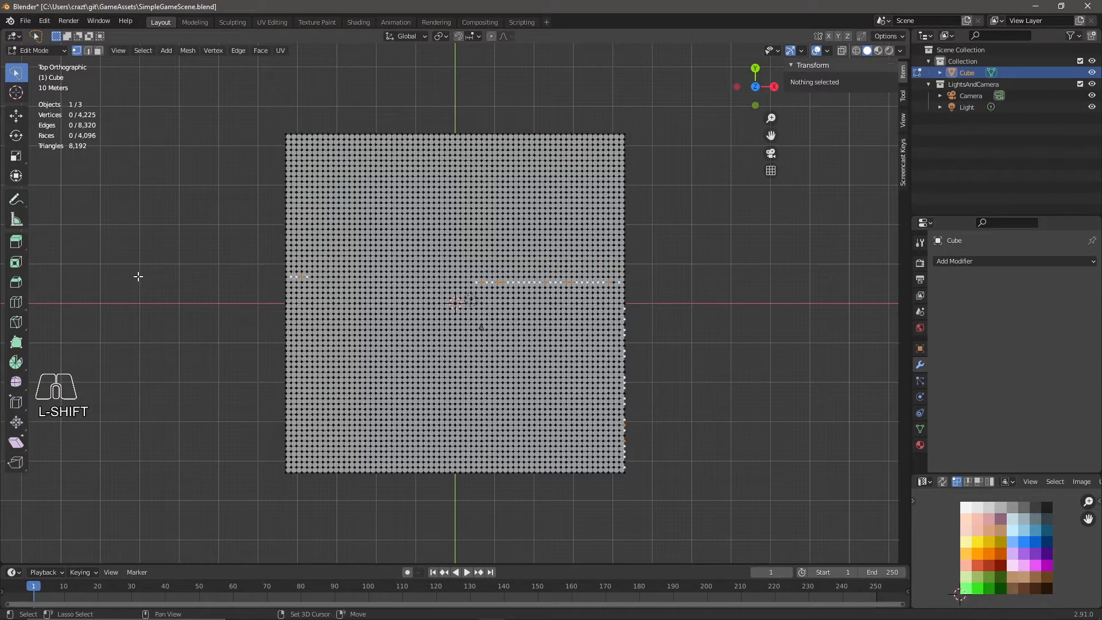
key("shift+space")
key("l")
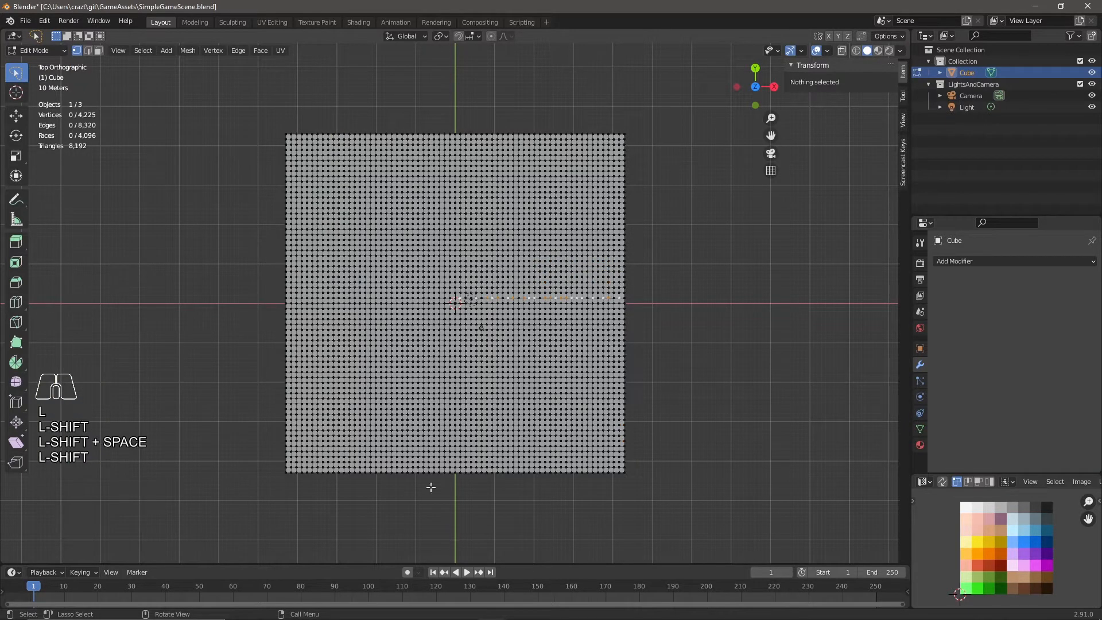
mouse_move(312, 483)
left_mouse_down()
mouse_move(317, 443)
mouse_move(301, 416)
mouse_move(313, 382)
mouse_move(305, 163)
mouse_move(333, 151)
mouse_move(583, 157)
mouse_move(627, 114)
mouse_move(249, 132)
mouse_move(248, 475)
mouse_move(304, 514)
mouse_move(318, 487)
left_mouse_up()
middle_click_drag(546, 509, 536, 206)
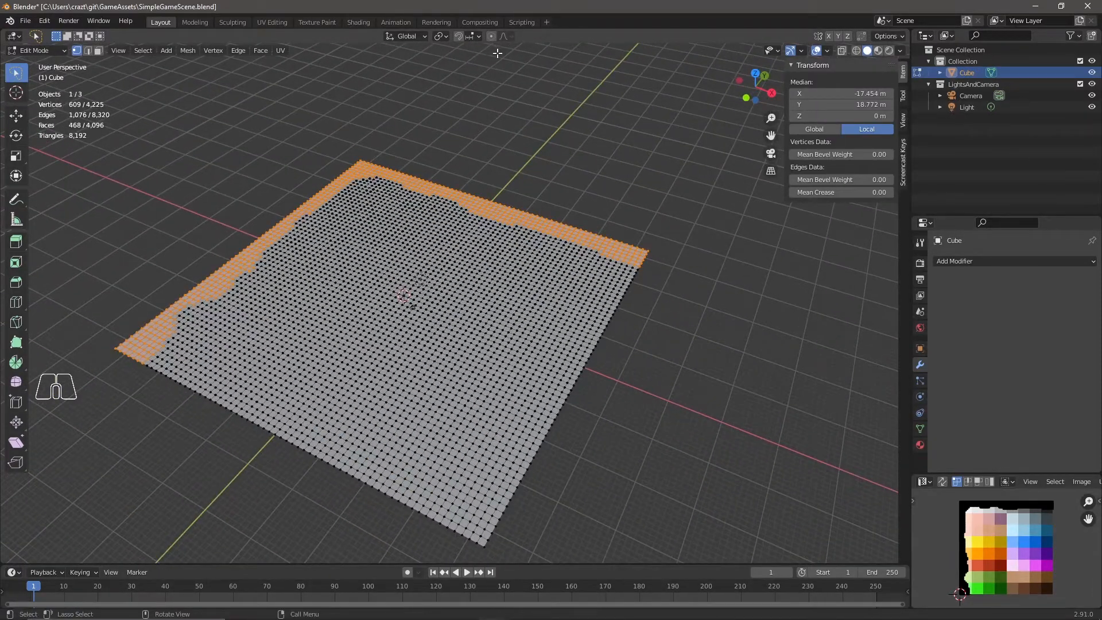
Step: Turn on smooth proportional editing and enlarge its size to about 8.14 while trying to raise the selected edge strip along Z
left_click(491, 36)
key("g")
key("z")
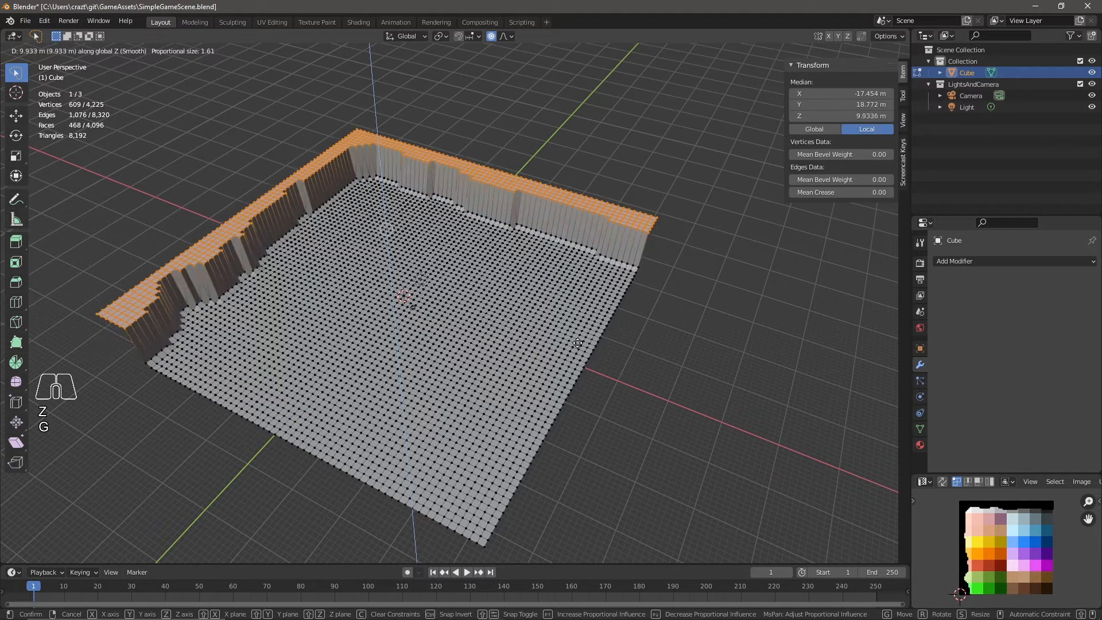
scroll(578, 321, "down", 11)
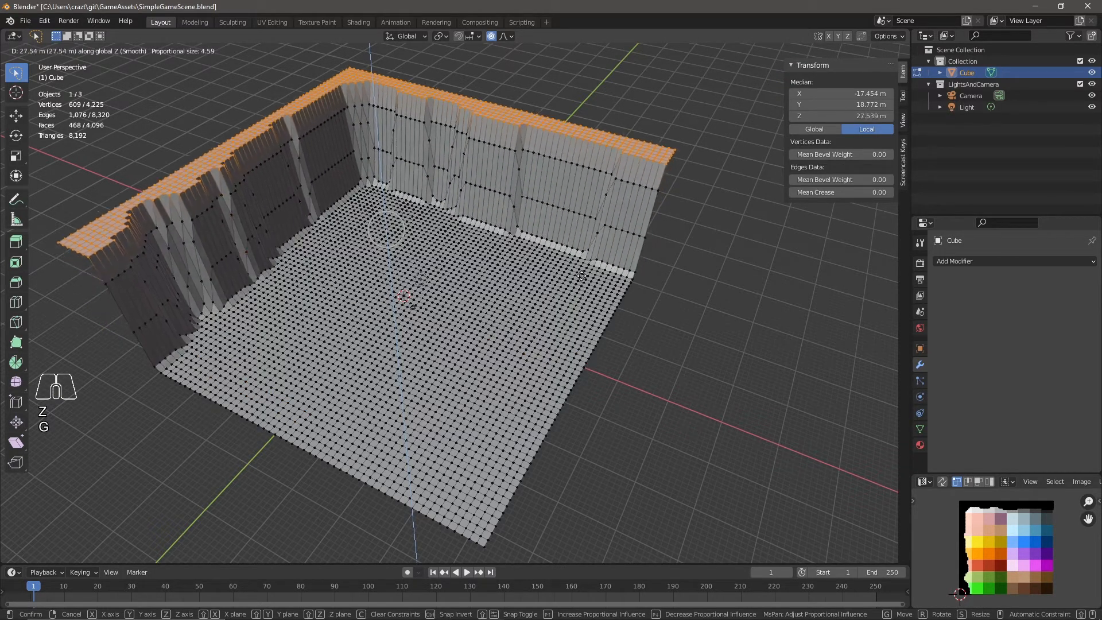
scroll(585, 280, "down", 5)
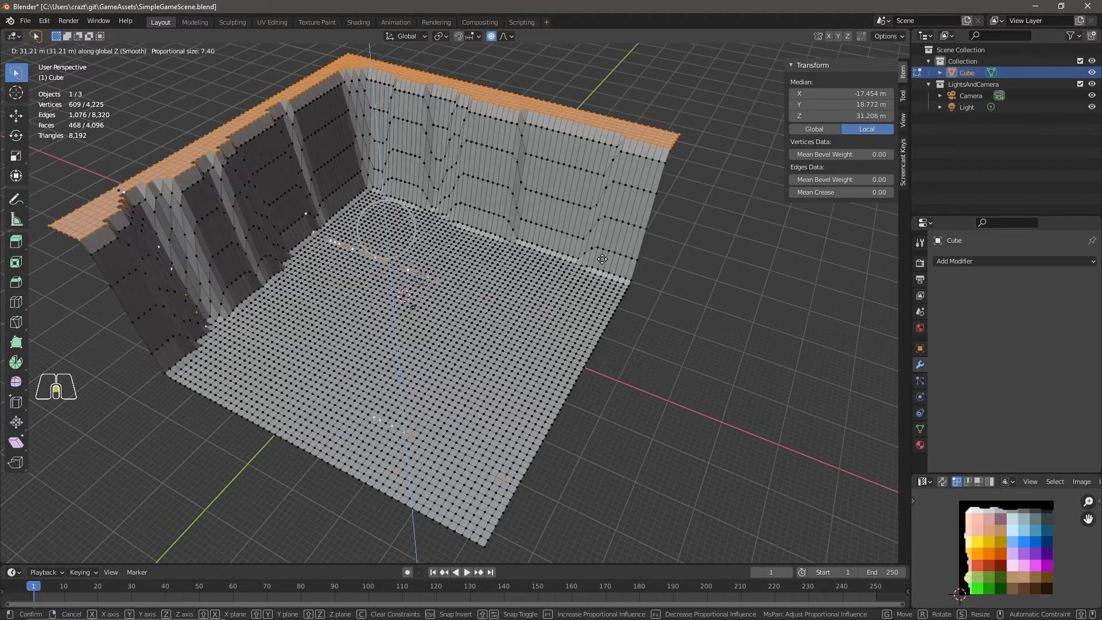
scroll(601, 261, "down", 1)
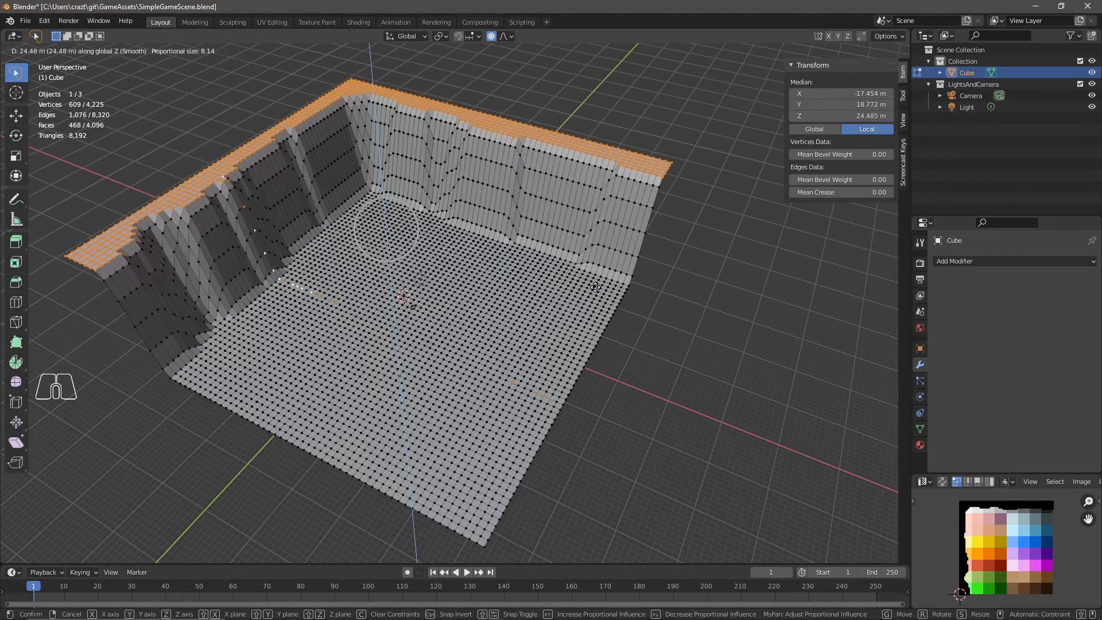
key("Escape")
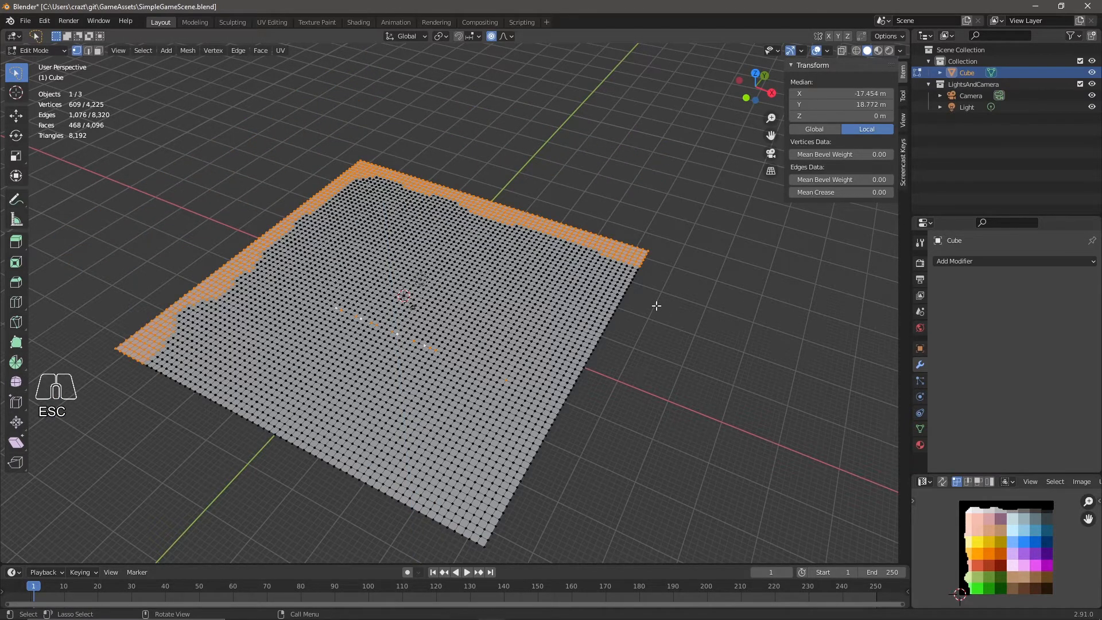
Step: Shrink the edge-strip selection by one ring and raise it about 30.7 m along Z with proportional editing to form cliffs
key("ctrl+KP_Subtract")
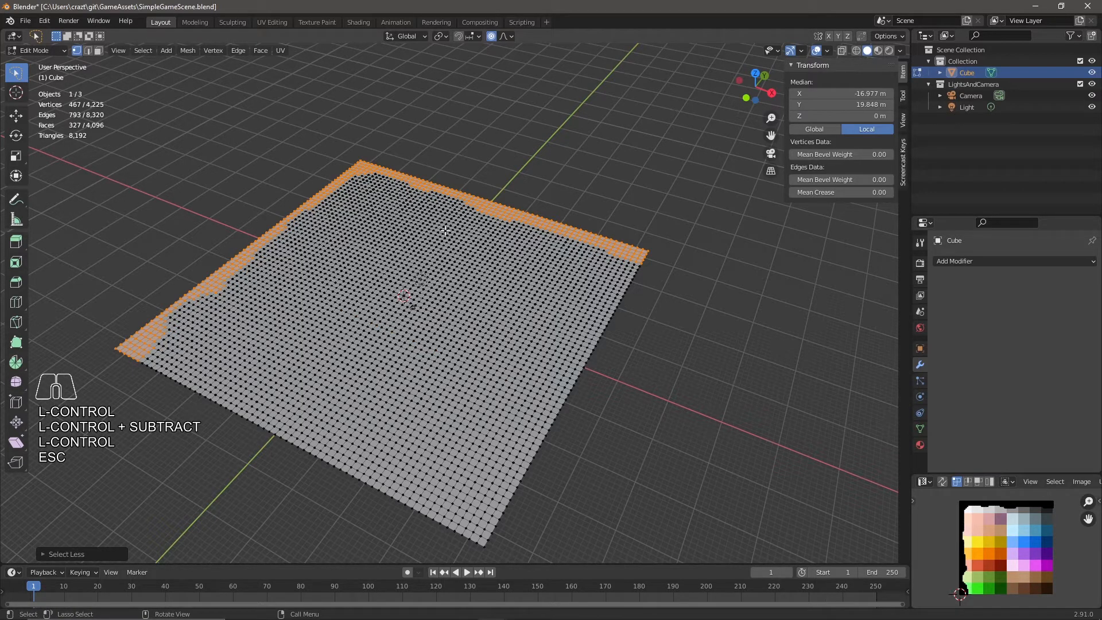
key("g")
key("z")
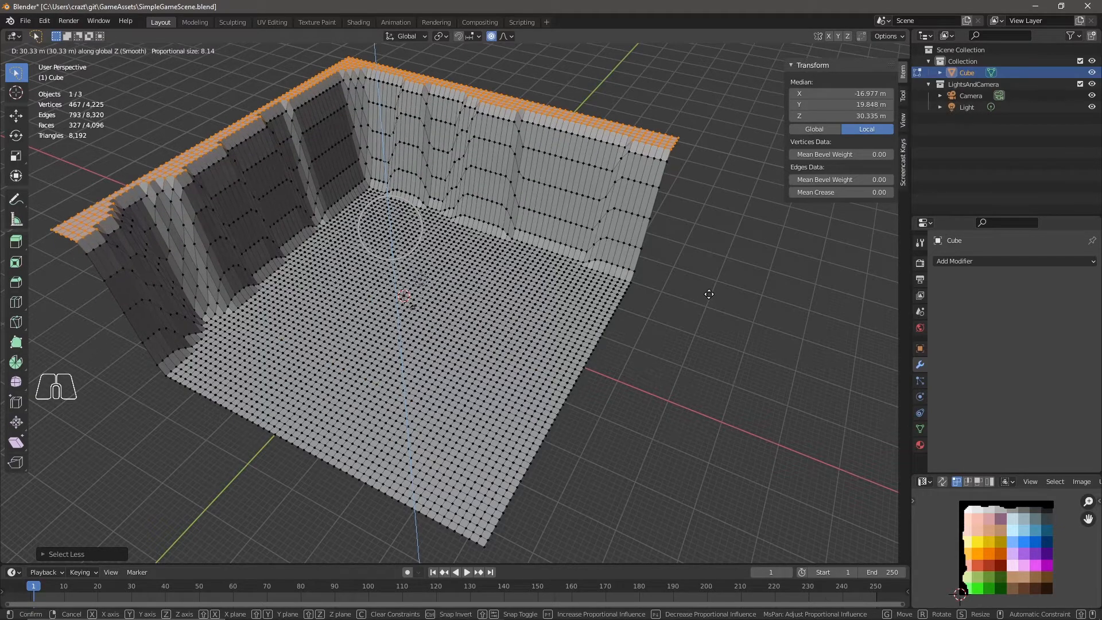
left_click(682, 305)
middle_click_drag(637, 324, 677, 263)
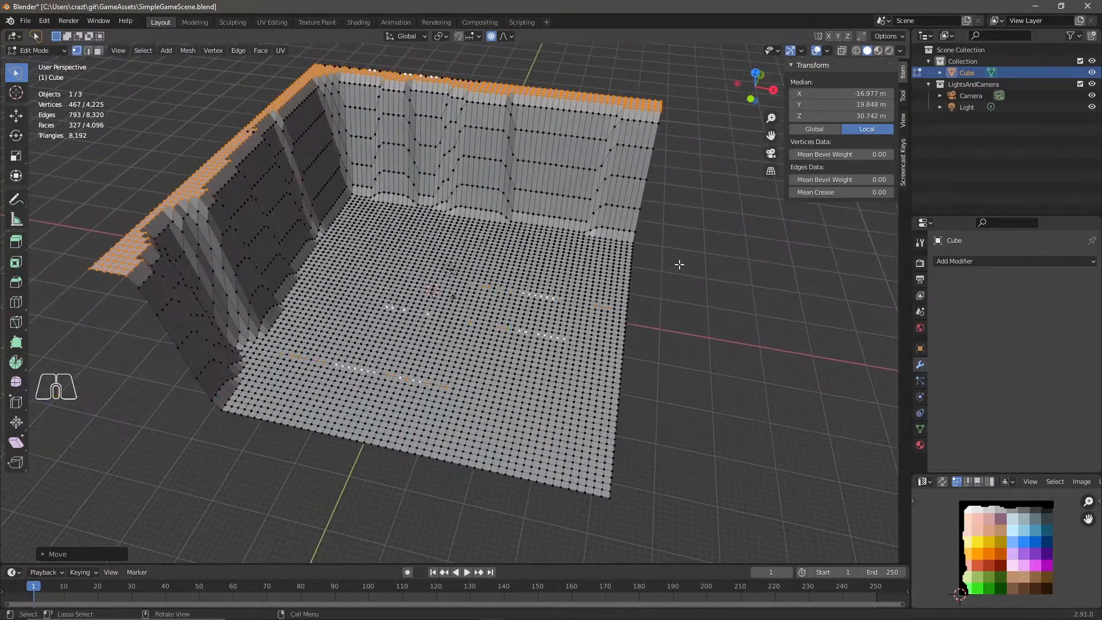
Step: From the top view, lasso-select the two ground areas inside the cliffs, leaving a winding channel between them unselected
left_click(755, 74)
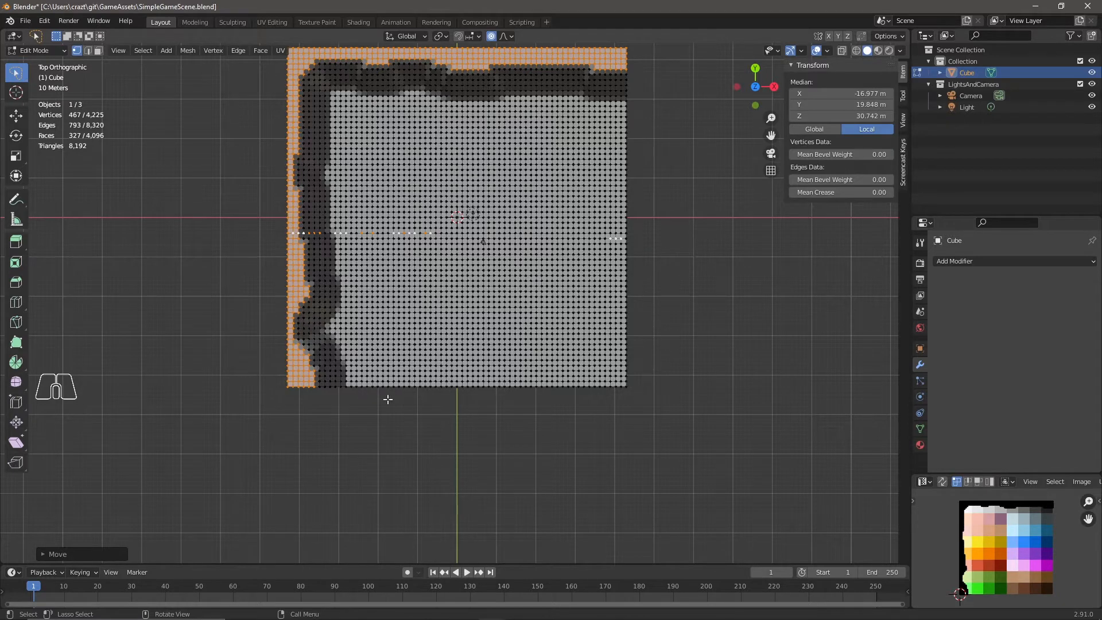
left_click_drag(327, 370, 358, 360)
left_click(341, 363)
mouse_move(335, 403)
left_mouse_down()
mouse_move(332, 356)
mouse_move(370, 338)
mouse_move(373, 262)
mouse_move(386, 241)
mouse_move(485, 277)
mouse_move(650, 312)
mouse_move(553, 448)
mouse_move(369, 418)
mouse_move(334, 394)
left_mouse_up()
key("shift")
key("shift")
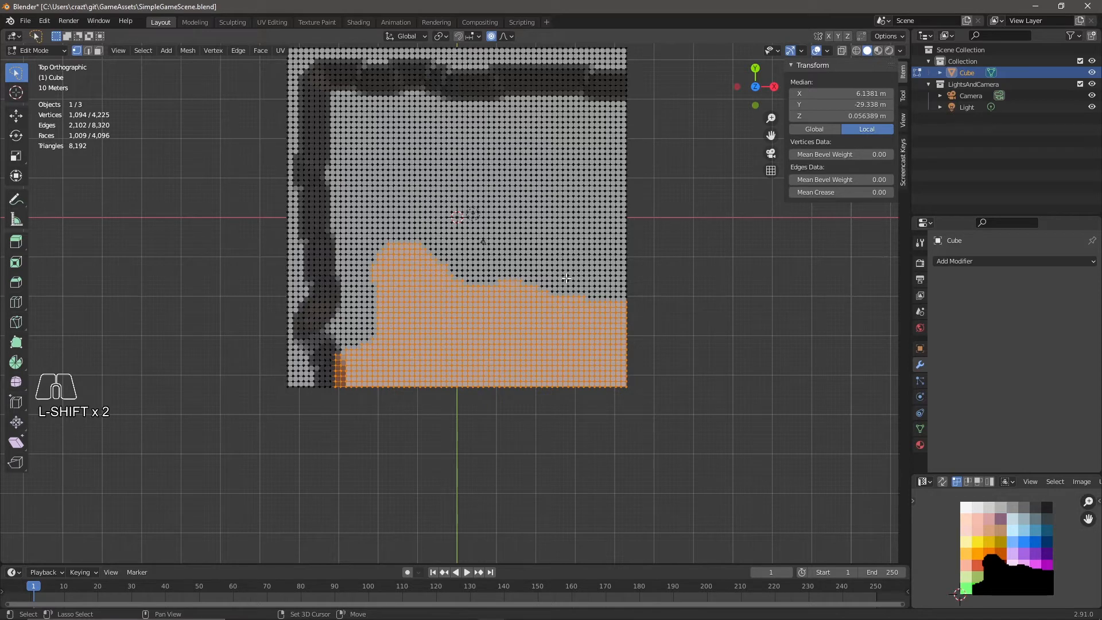
mouse_move(632, 269)
left_mouse_down("shift")
mouse_move(419, 214)
mouse_move(335, 229)
mouse_move(320, 98)
mouse_move(358, 84)
mouse_move(505, 97)
mouse_move(574, 85)
mouse_move(645, 102)
mouse_move(686, 250)
mouse_move(641, 277)
left_mouse_up("shift")
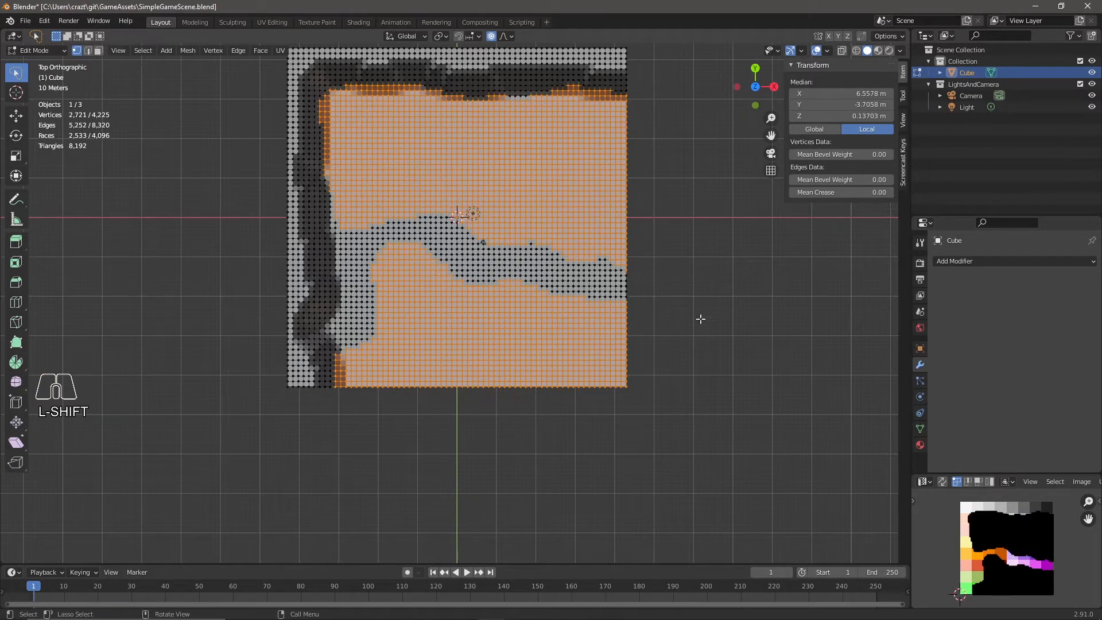
Step: Try to raise the two selected ground areas along Z with proportional editing, and undo the move
key("g")
key("z")
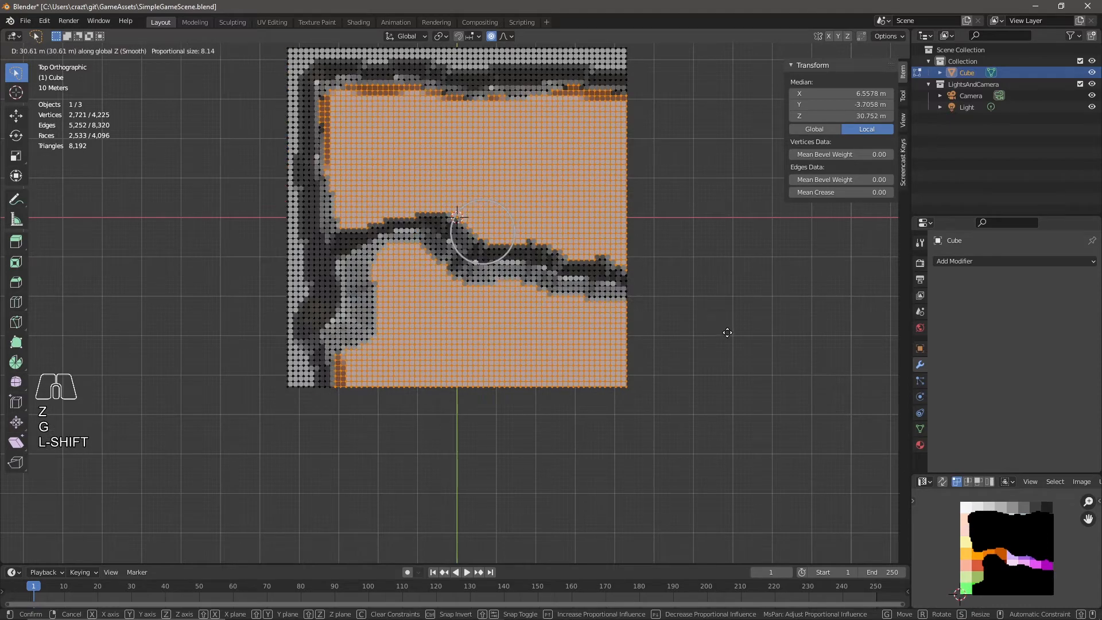
left_click(728, 334)
middle_click_drag(789, 385, 696, 342)
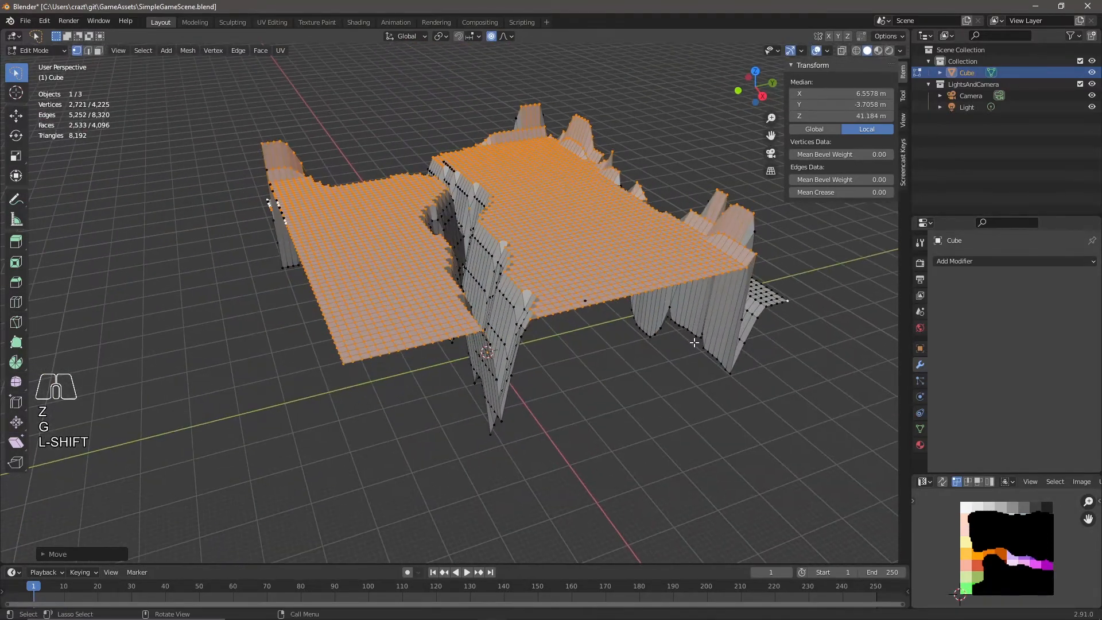
key("g")
key("z")
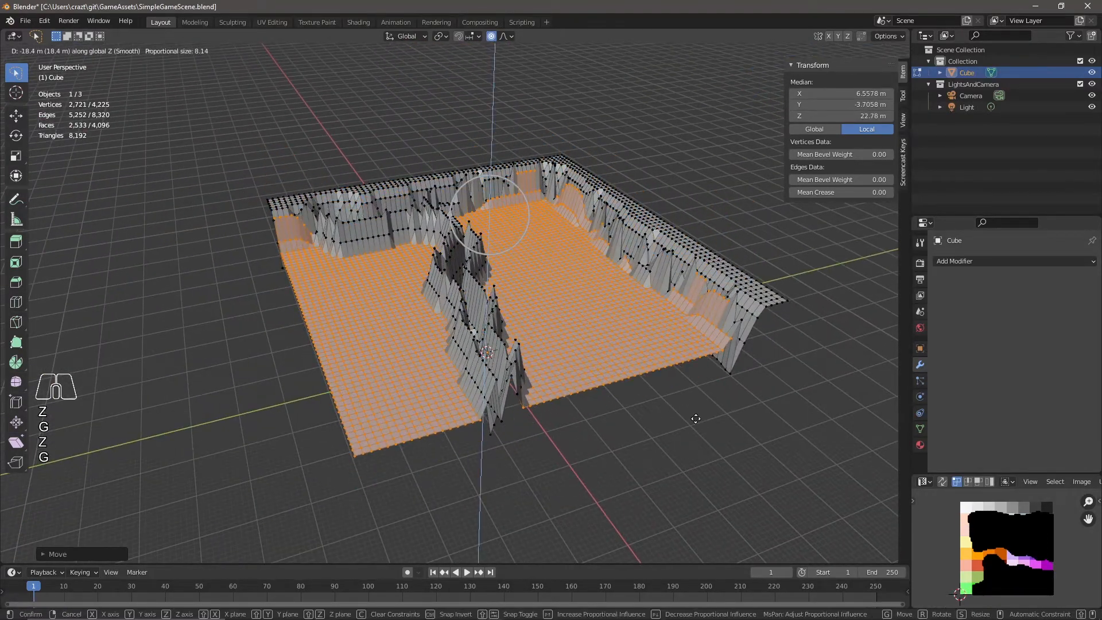
key("Escape")
key("ctrl+z")
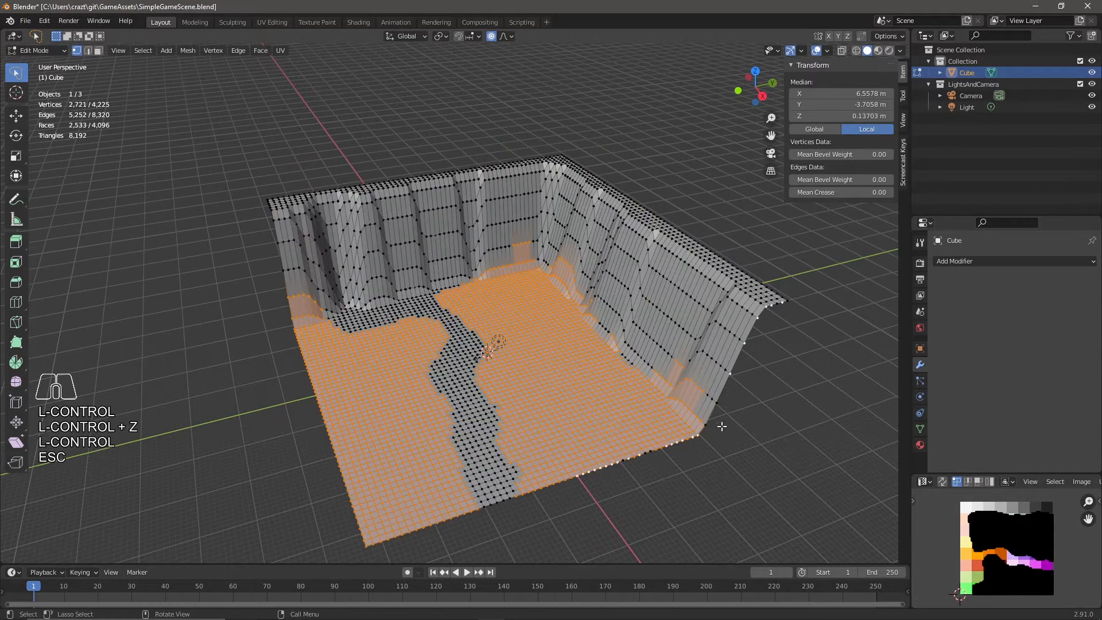
Step: Reduce the proportional editing size to 3.80 while trying to raise the two ground areas about 2.75 m along Z, and undo the move
scroll(688, 485, "up", 2)
key("g")
key("z")
scroll(681, 479, "up", 6)
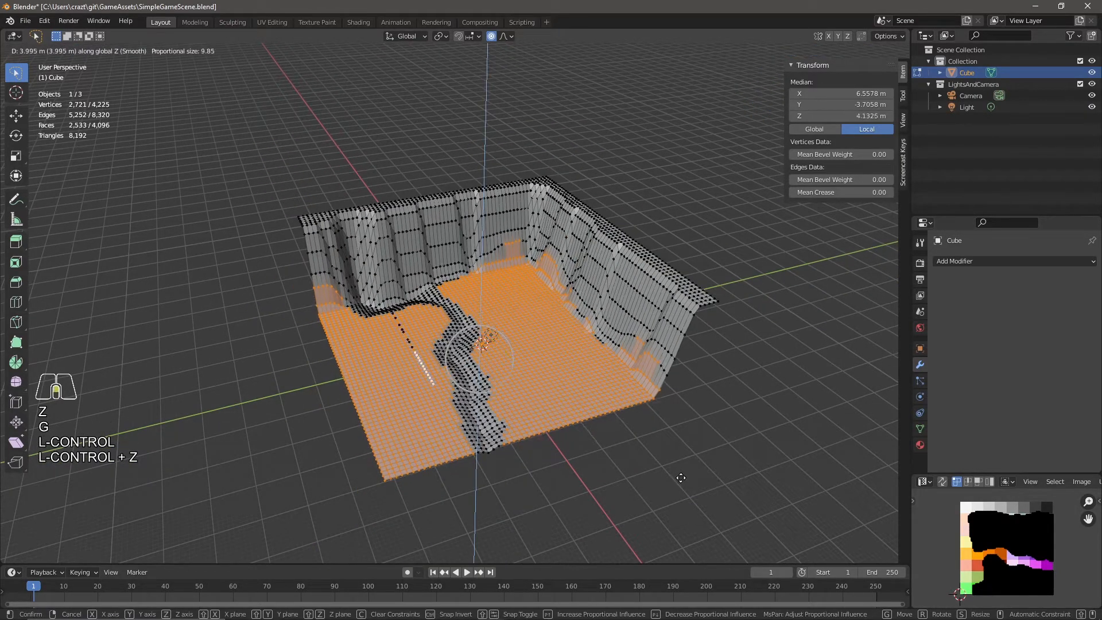
scroll(679, 485, "up", 2)
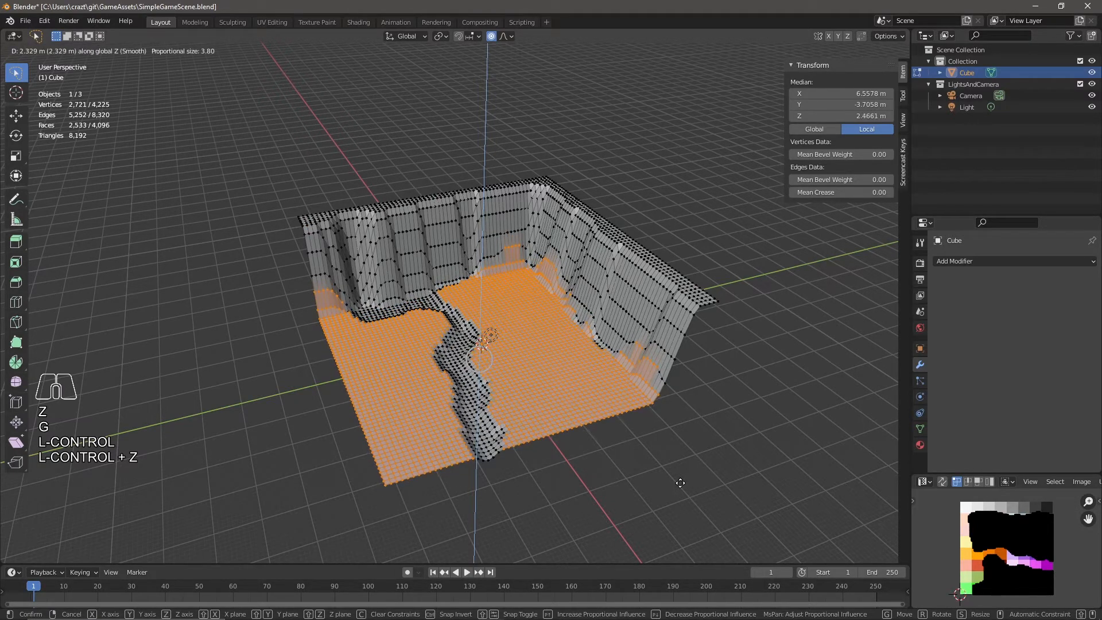
left_click(668, 506)
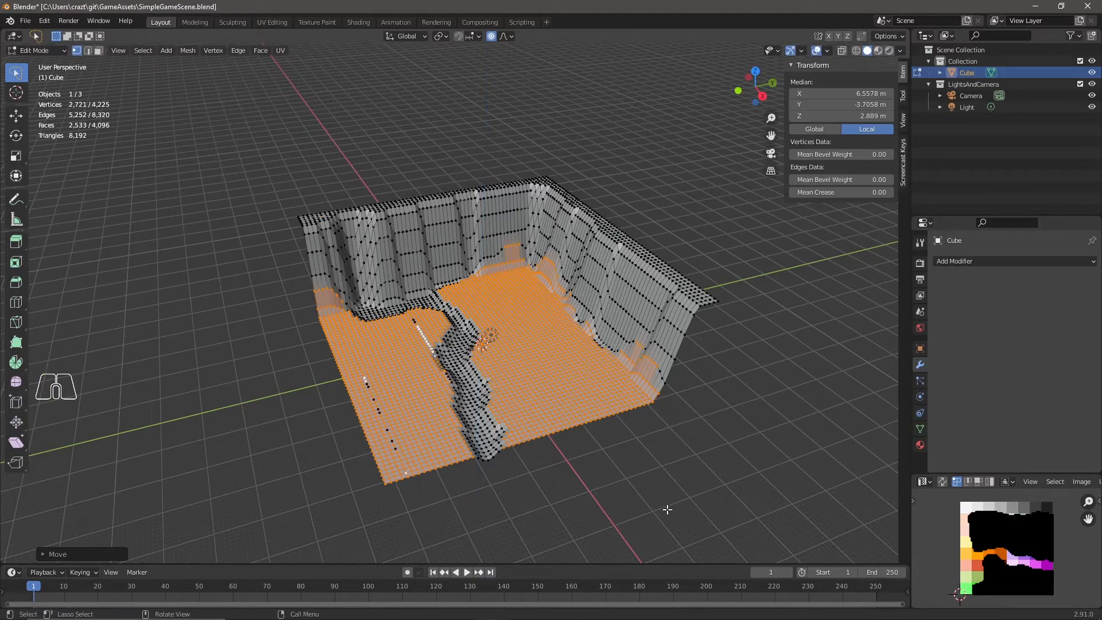
middle_click_drag(627, 482, 647, 399, "shift")
scroll(623, 398, "up", 5)
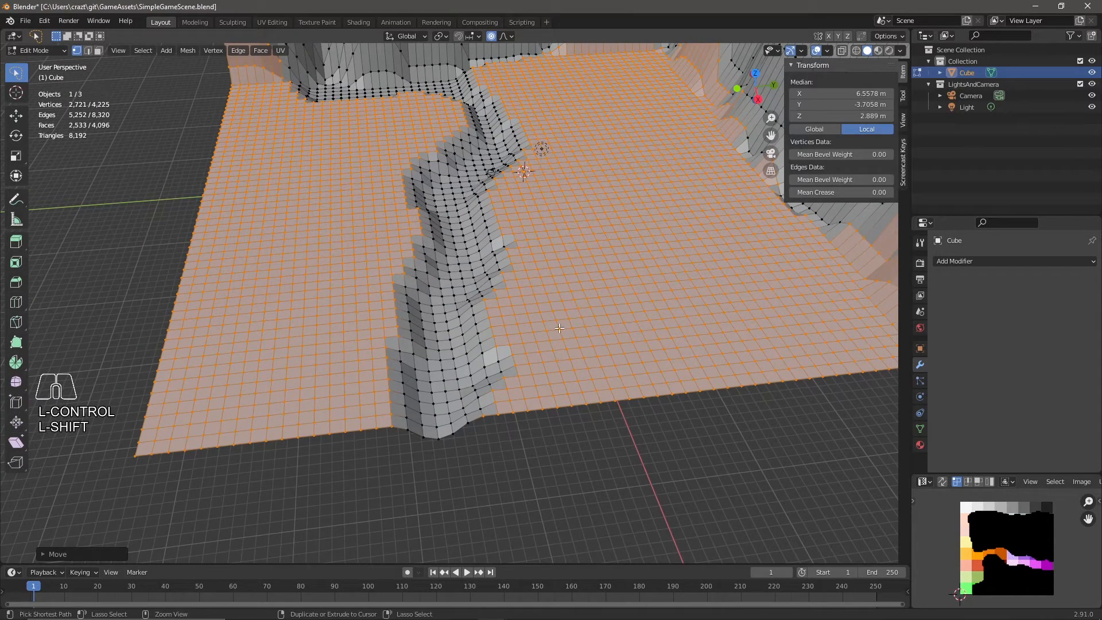
key("ctrl+z")
Step: Refine the ground selection around the channel's bend with box and circle select, deselecting vertices to even out the channel edge
mouse_move(15, 73)
left_mouse_down()
mouse_move(57, 144)
mouse_move(59, 110)
left_mouse_up()
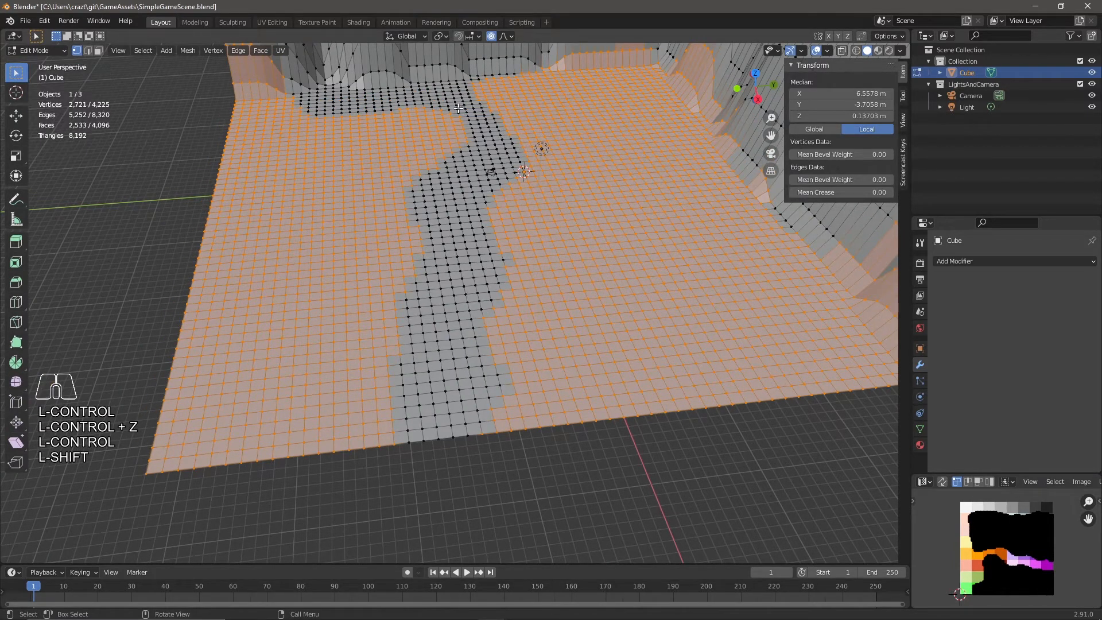
left_click_drag(456, 110, 464, 143, "shift")
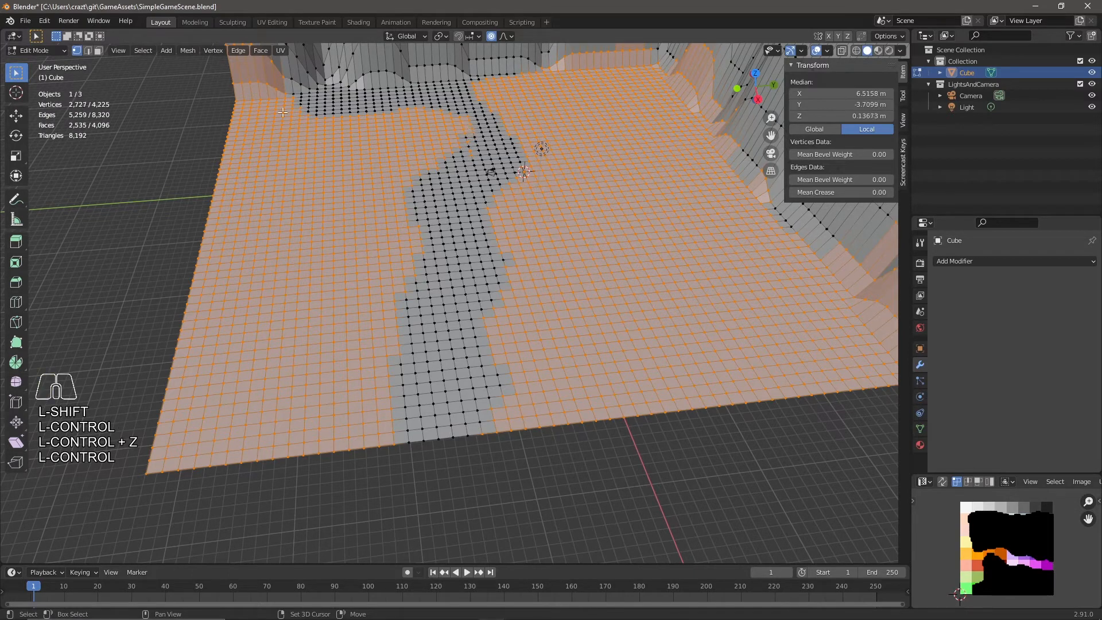
left_click_drag(19, 76, 74, 122)
middle_click_drag(479, 155, 482, 144, "shift")
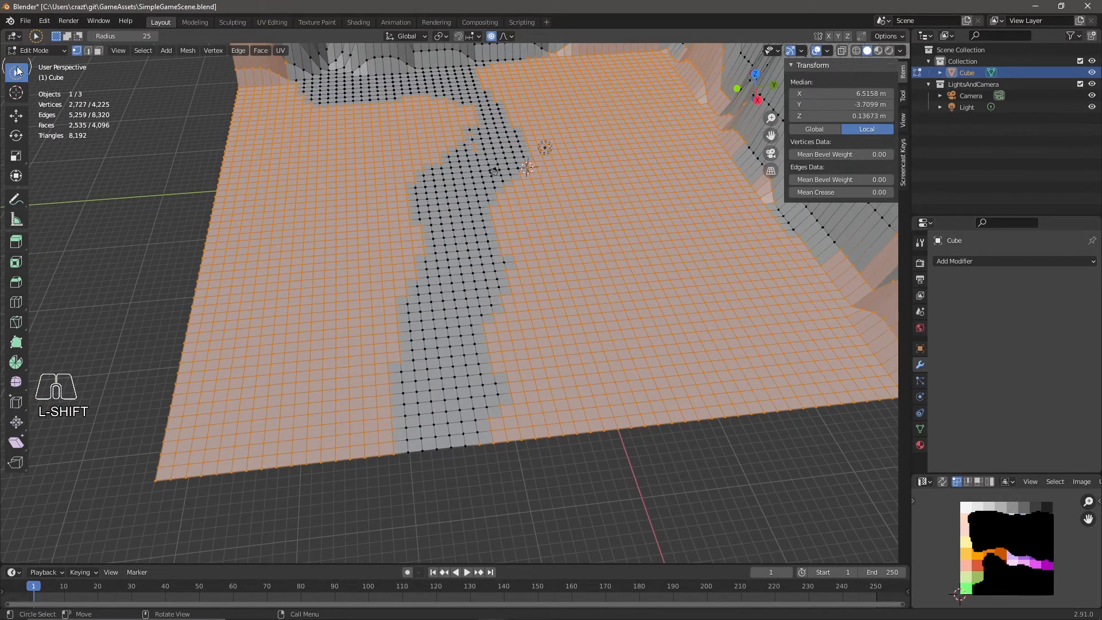
left_click_drag(19, 76, 72, 102)
key("c")
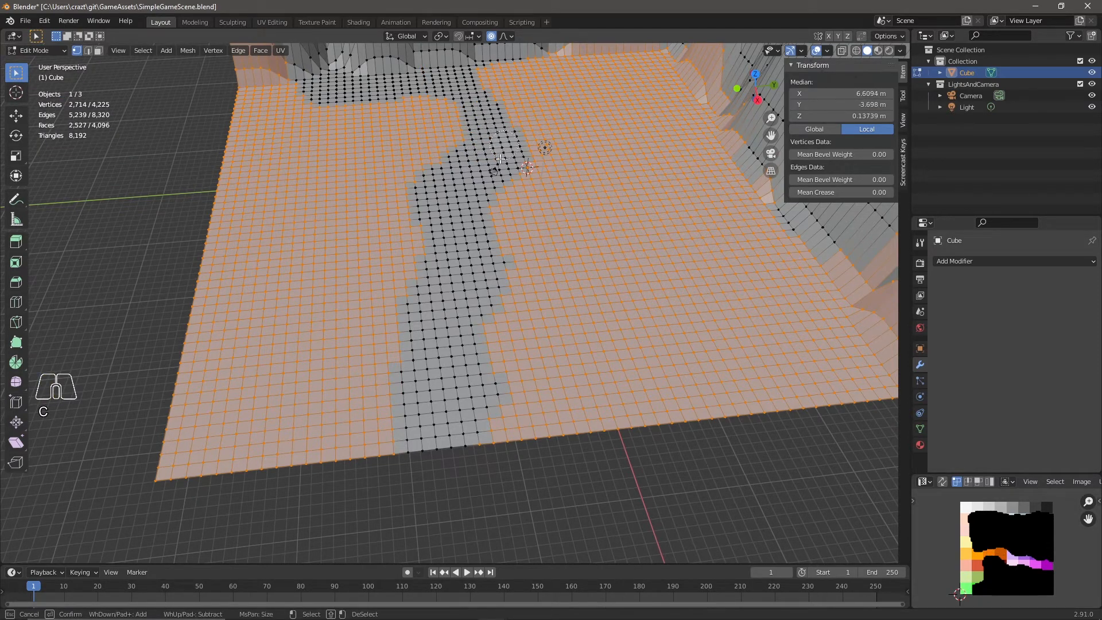
left_click_drag(486, 103, 466, 106)
middle_click_drag(466, 103, 468, 105)
key("Escape")
Step: Raise the selected ground areas about 2.5 m along Z with proportional editing so the channel sits below them
middle_click_drag(509, 387, 629, 421)
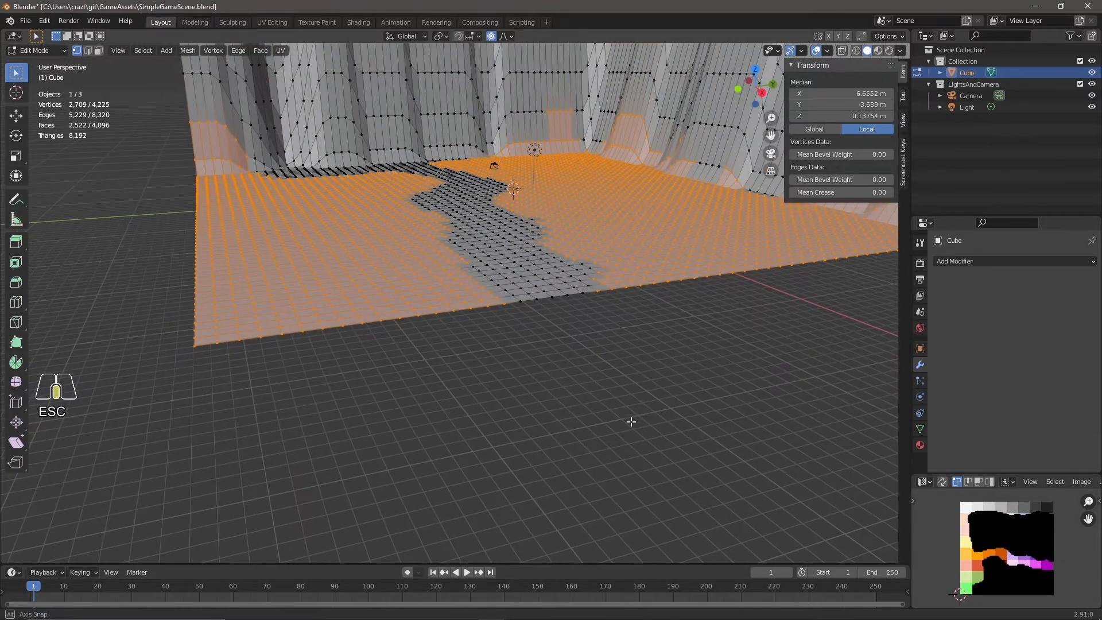
key("g")
key("z")
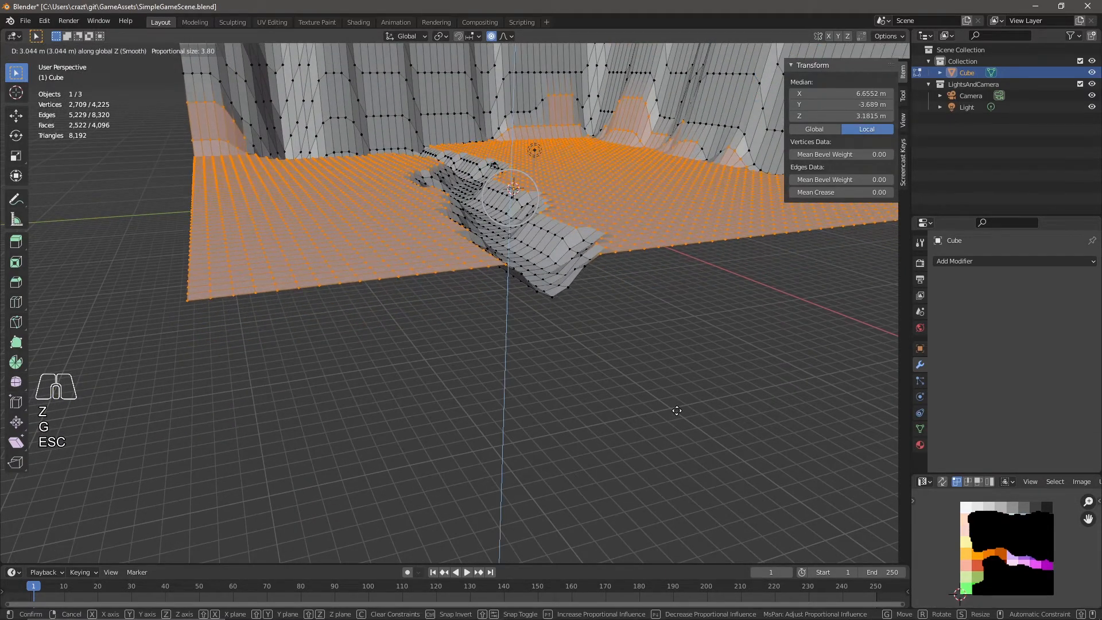
left_click(675, 403)
middle_click_drag(674, 396, 566, 413)
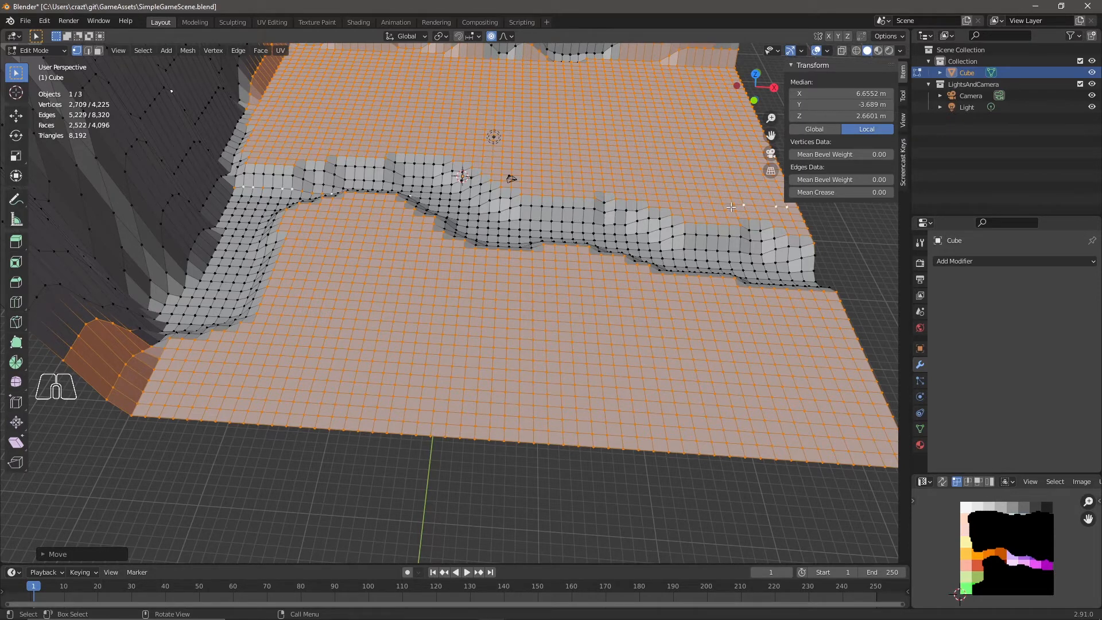
Step: From the top view, lasso-select two separate ground areas on the channel's −Y side, leaving a gap between them
left_click(755, 73)
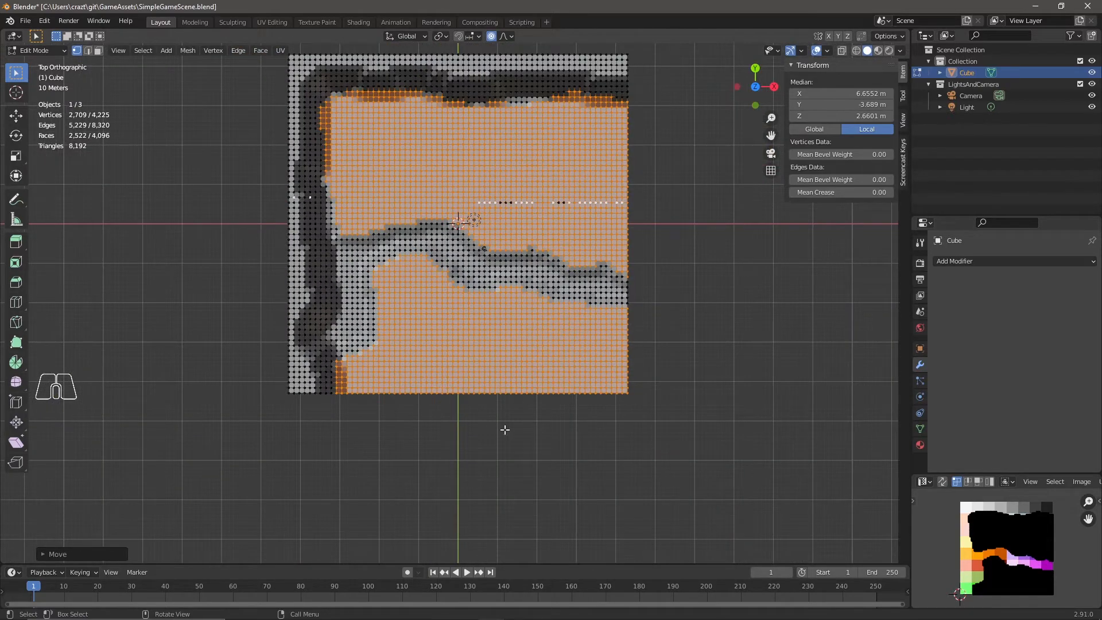
key("shift+space")
left_click(507, 426)
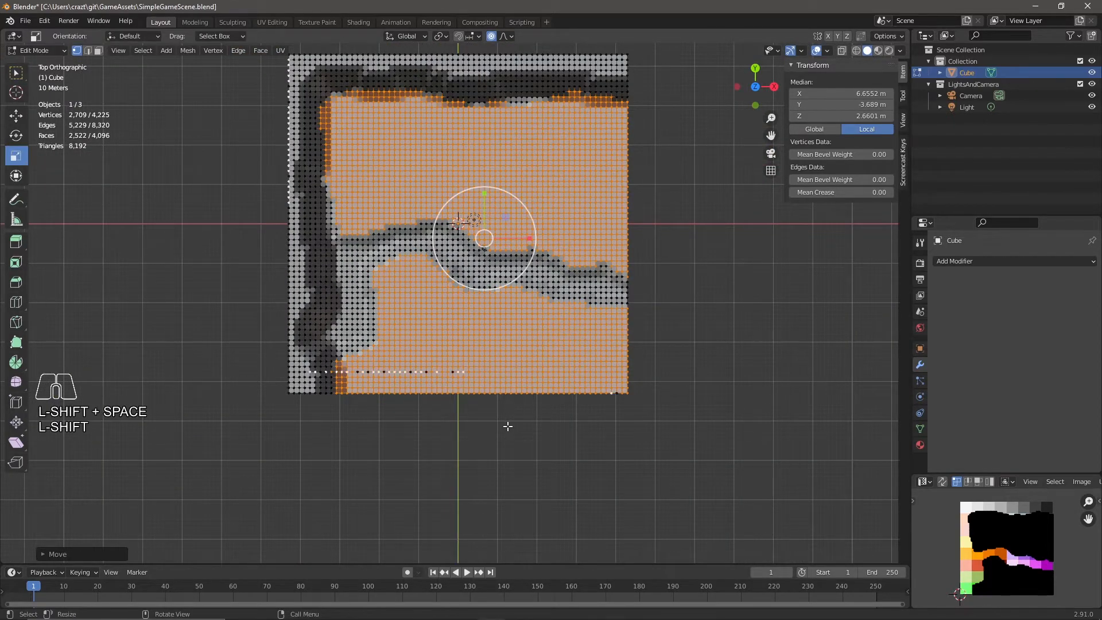
key("shift+space")
key("shift+l")
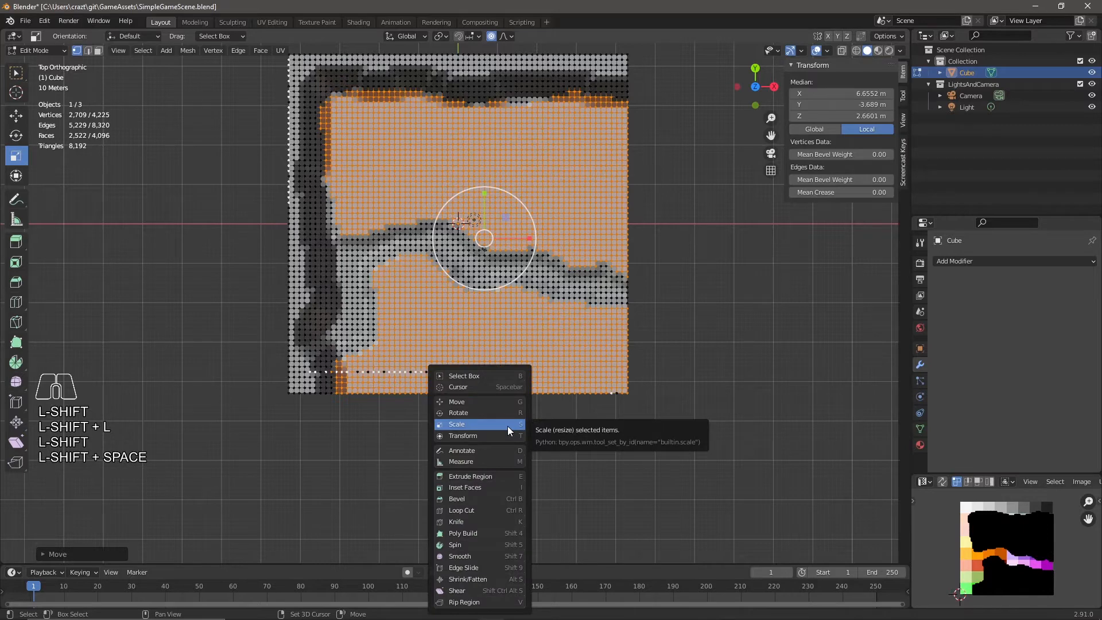
key("l")
left_click(384, 449)
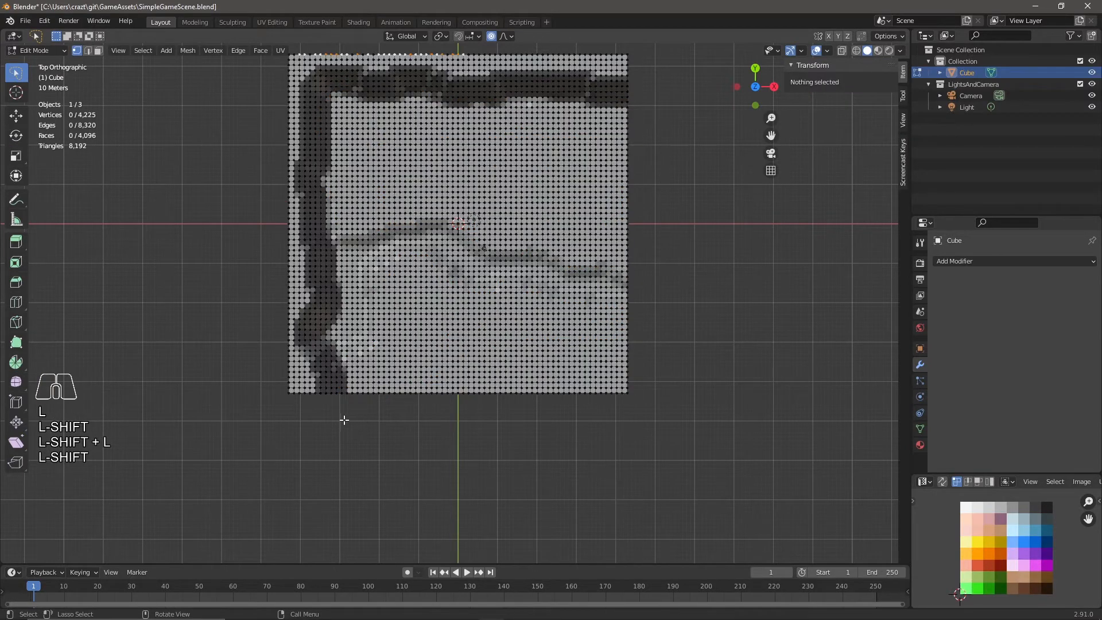
left_click_drag(342, 406, 344, 389)
mouse_move(381, 333)
left_mouse_down()
mouse_move(383, 284)
mouse_move(409, 270)
mouse_move(493, 292)
mouse_move(520, 321)
mouse_move(503, 390)
mouse_move(423, 426)
mouse_move(342, 400)
left_mouse_up()
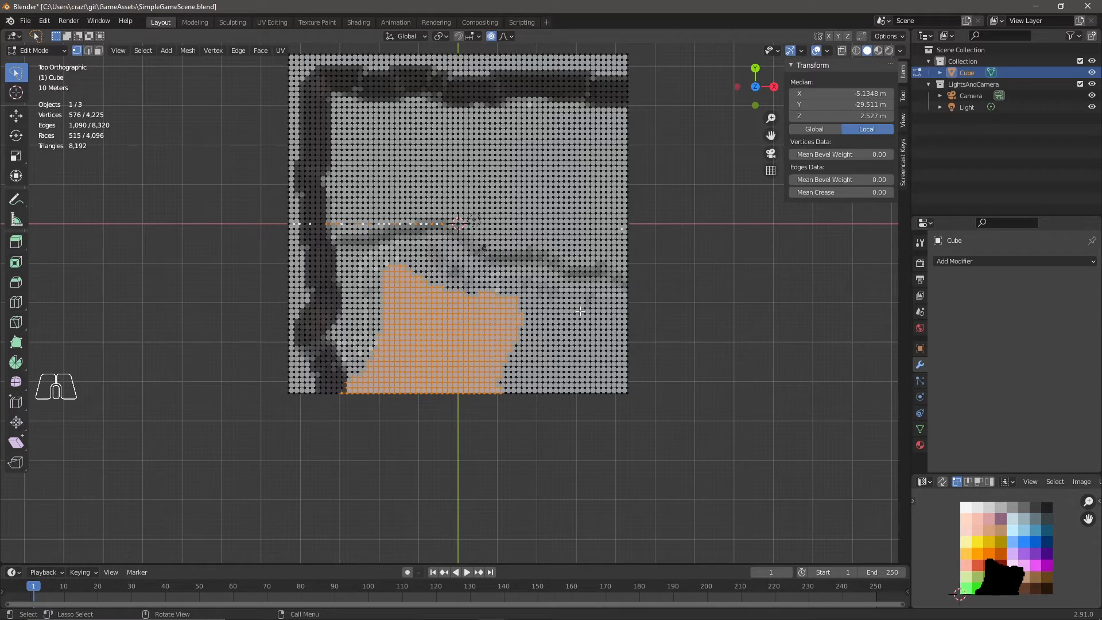
mouse_move(625, 310)
left_mouse_down("shift")
mouse_move(574, 306)
mouse_move(553, 367)
mouse_move(563, 417)
mouse_move(651, 344)
mouse_move(633, 311)
left_mouse_up("shift")
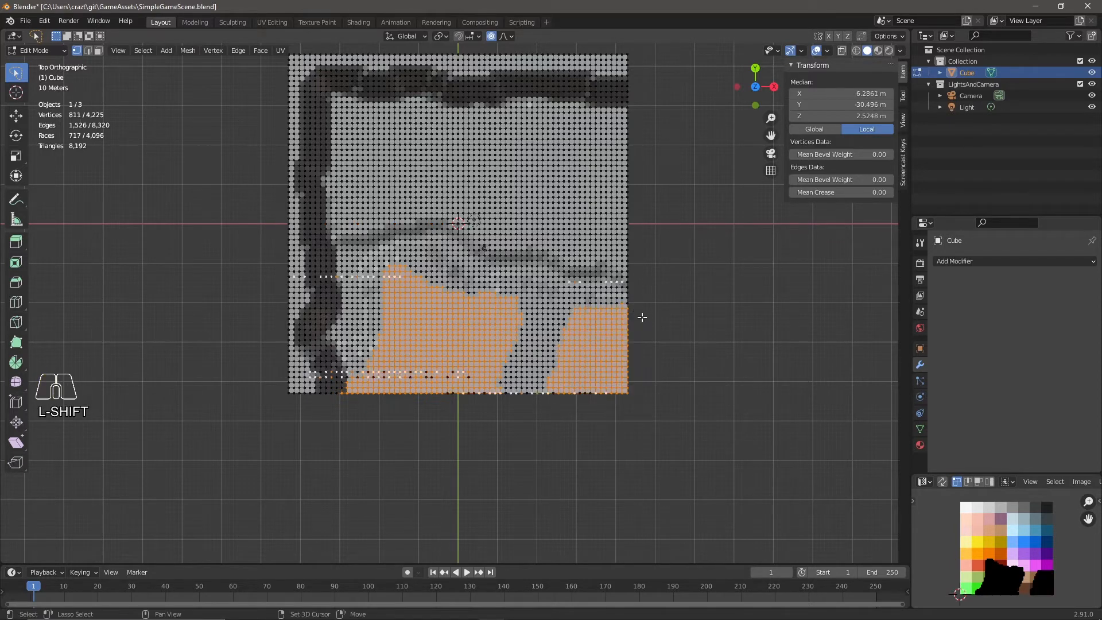
Step: Add a curved band of ground along the cliffs and channel edge on the +Y side to the lasso selection, leaving its interior unselected
left_click_drag(624, 268, 595, 203, "shift")
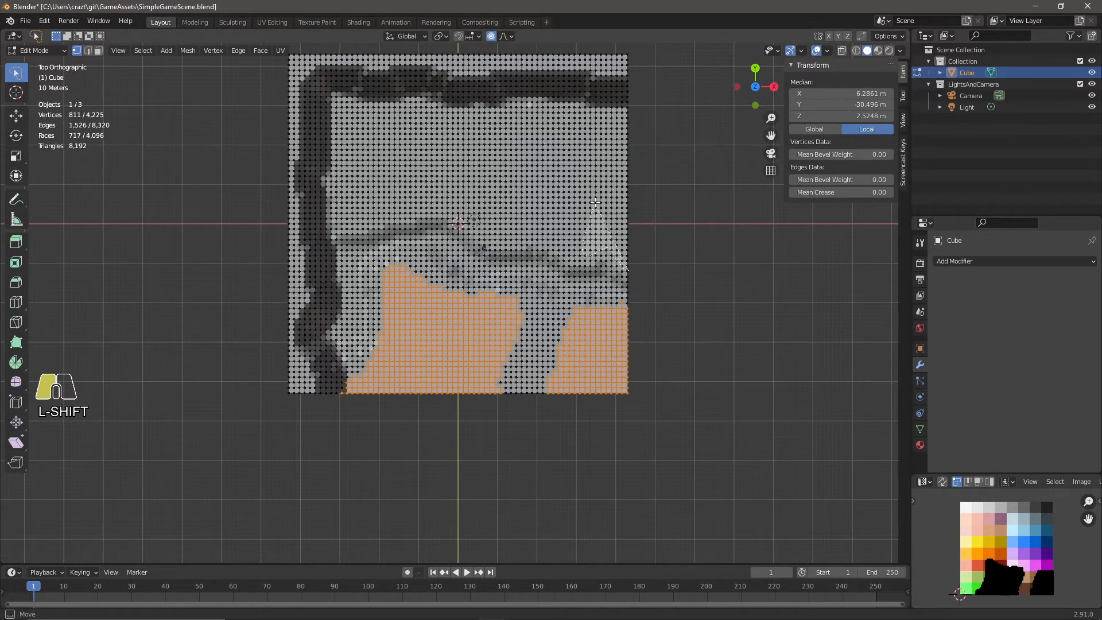
mouse_move(597, 164)
left_mouse_down("shift")
mouse_move(519, 157)
mouse_move(459, 121)
mouse_move(353, 119)
mouse_move(342, 158)
mouse_move(349, 209)
mouse_move(466, 202)
left_mouse_up("shift")
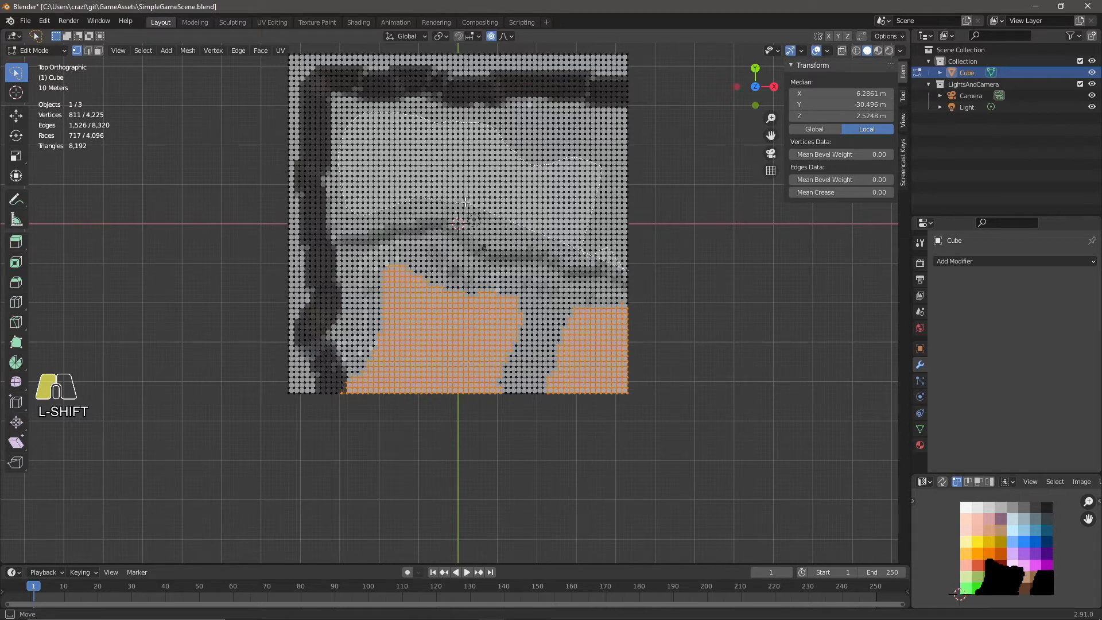
left_click_drag(528, 231, 521, 247, "shift")
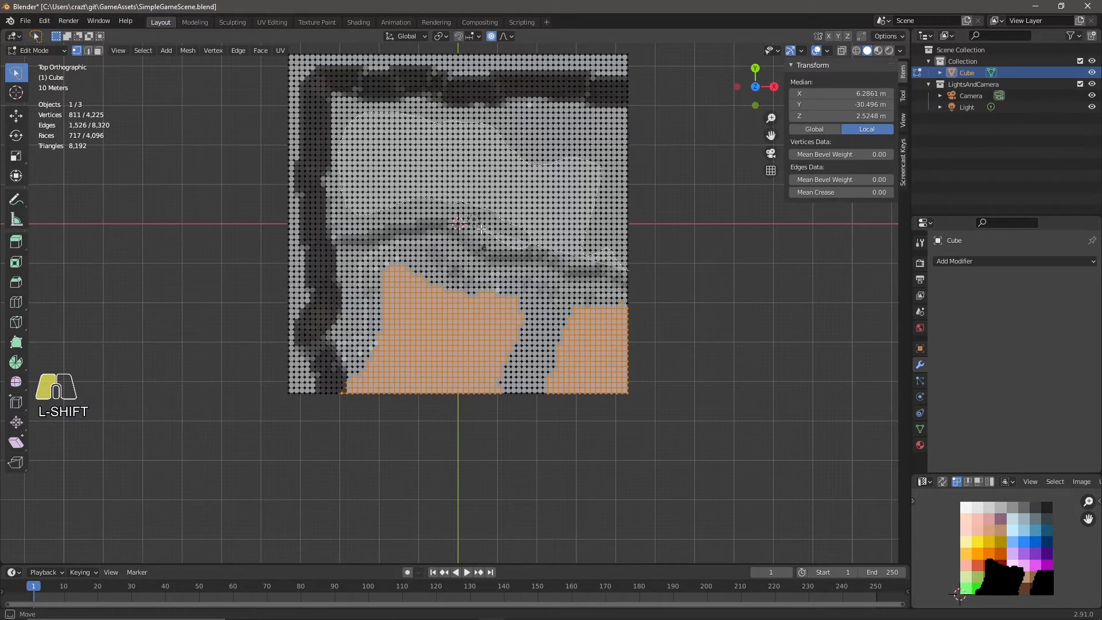
mouse_move(443, 218)
left_mouse_down("shift")
mouse_move(324, 228)
mouse_move(320, 117)
mouse_move(356, 86)
mouse_move(493, 82)
mouse_move(626, 102)
mouse_move(682, 242)
left_mouse_up("shift")
left_click_drag(639, 270, 647, 292, "shift")
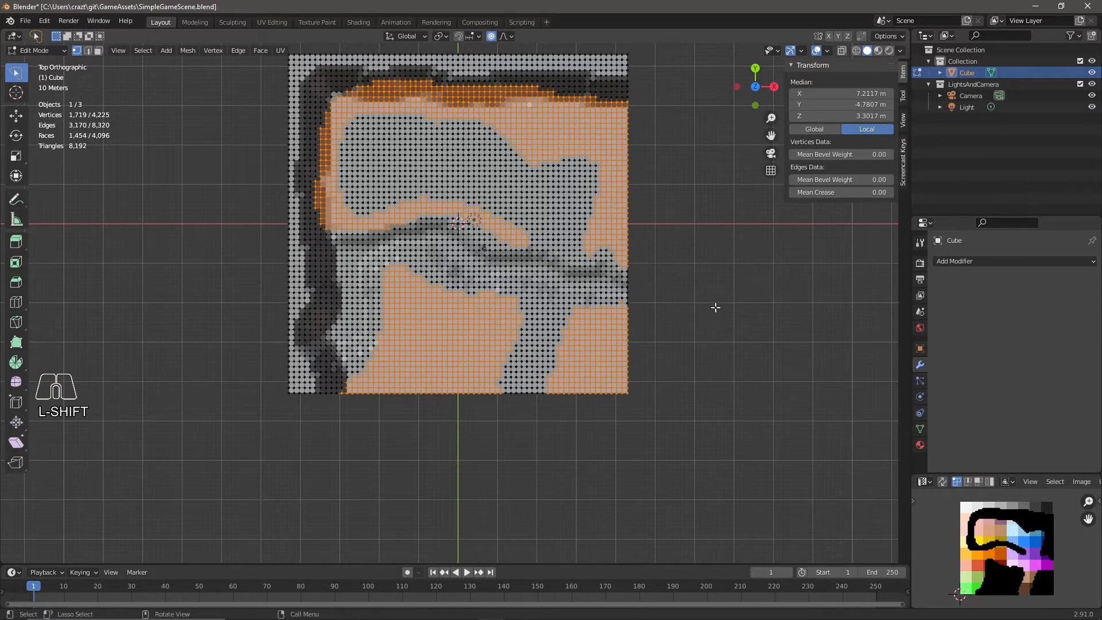
Step: Remove the vertices reaching up the cliff walls from the ground selection with circle select
middle_click_drag(690, 283, 612, 202)
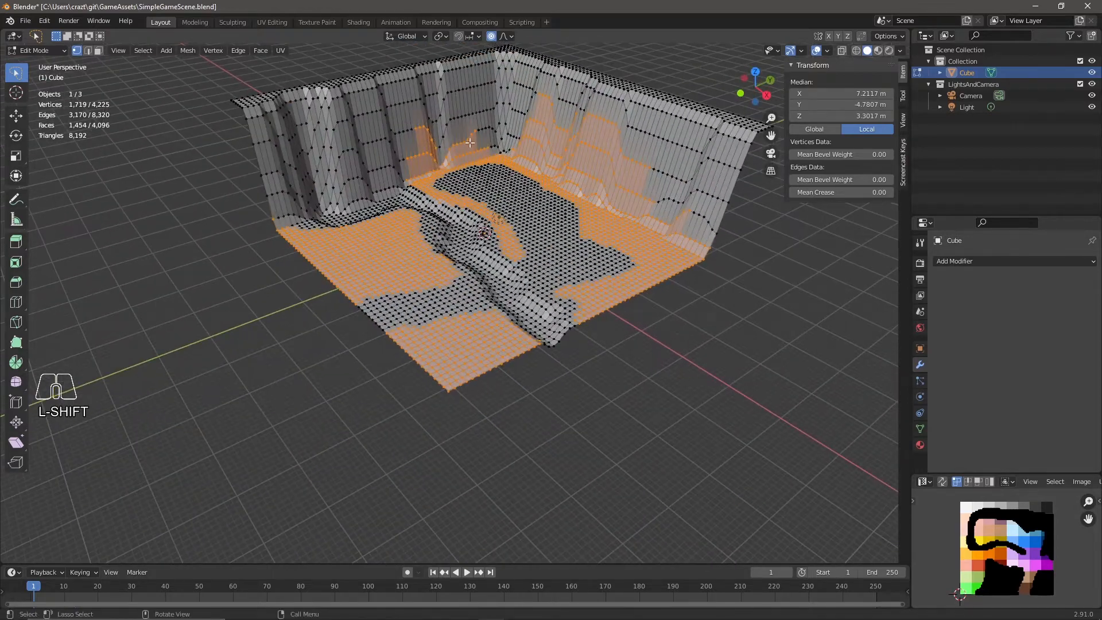
key("c")
mouse_move(536, 100)
middle_mouse_down()
mouse_move(644, 163)
mouse_move(575, 147)
mouse_move(530, 119)
middle_mouse_up()
mouse_move(655, 187)
middle_mouse_down()
mouse_move(599, 151)
mouse_move(468, 132)
mouse_move(392, 144)
mouse_move(474, 141)
middle_mouse_up()
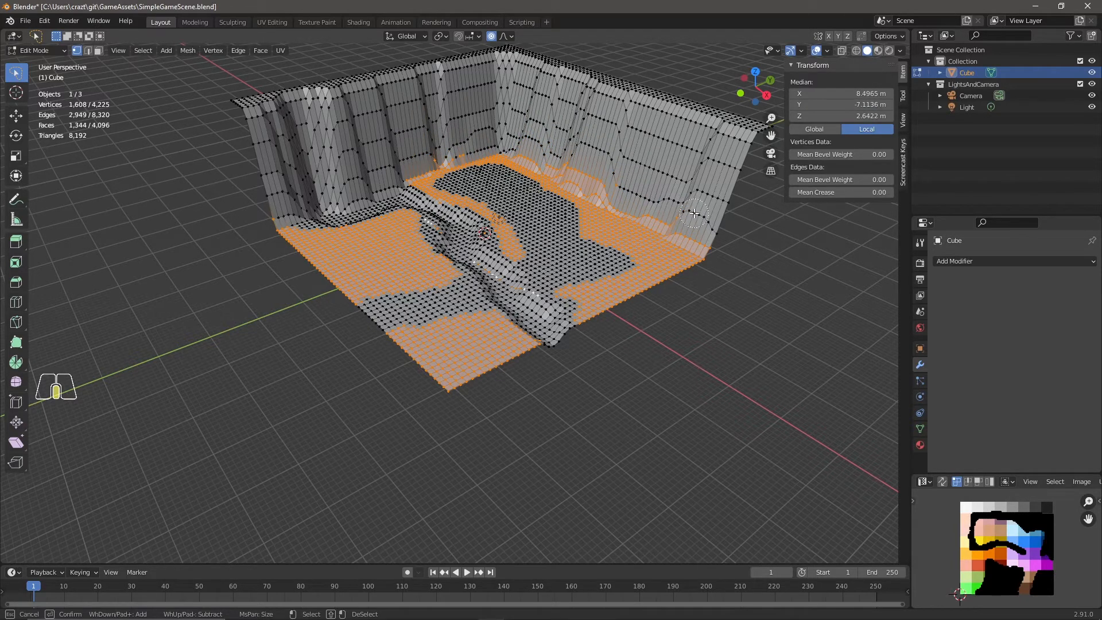
middle_click(272, 214)
key("Escape")
Step: Raise the selected ground patches about 2.1 m along Z with proportional editing
middle_click_drag(593, 424, 681, 379)
key("g")
key("z")
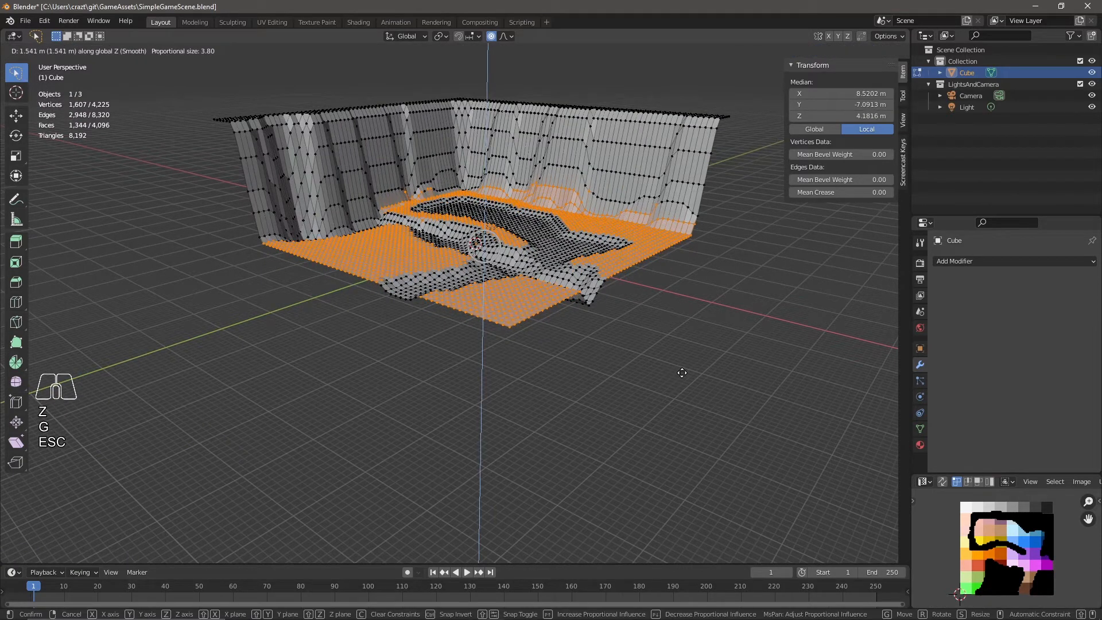
left_click(682, 370)
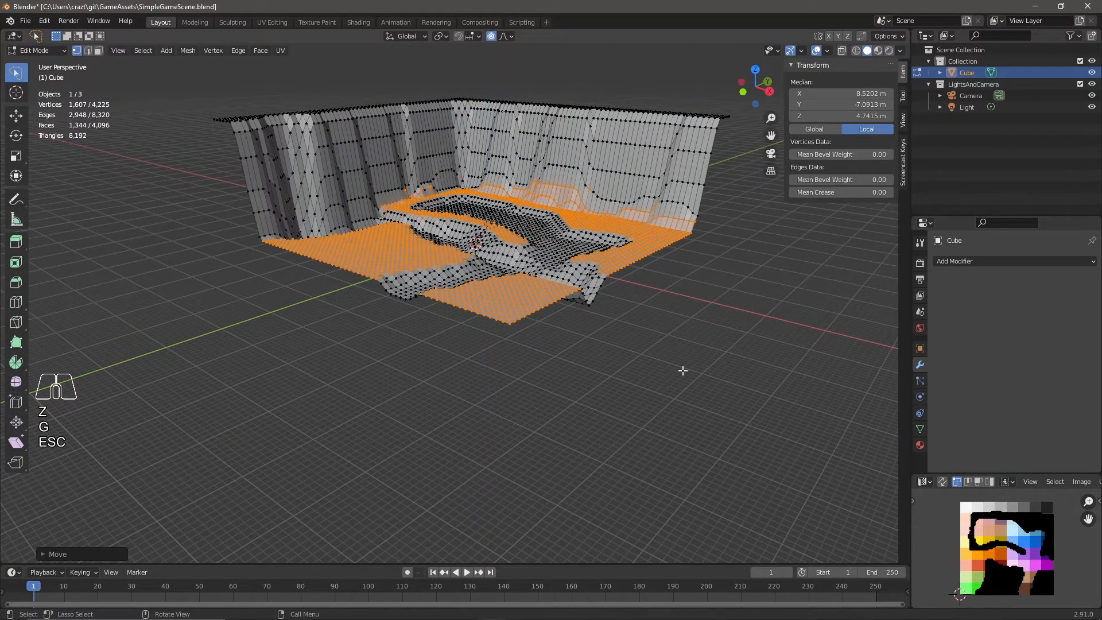
Step: Try shrinking the ground selection and growing it by several rings, and undo the selection changes
key("ctrl+KP_Subtract")
key("ctrl+KP_Subtract")
key("ctrl+KP_Add")
key("ctrl+KP_Add")
key("ctrl+KP_Add")
key("ctrl+KP_Add")
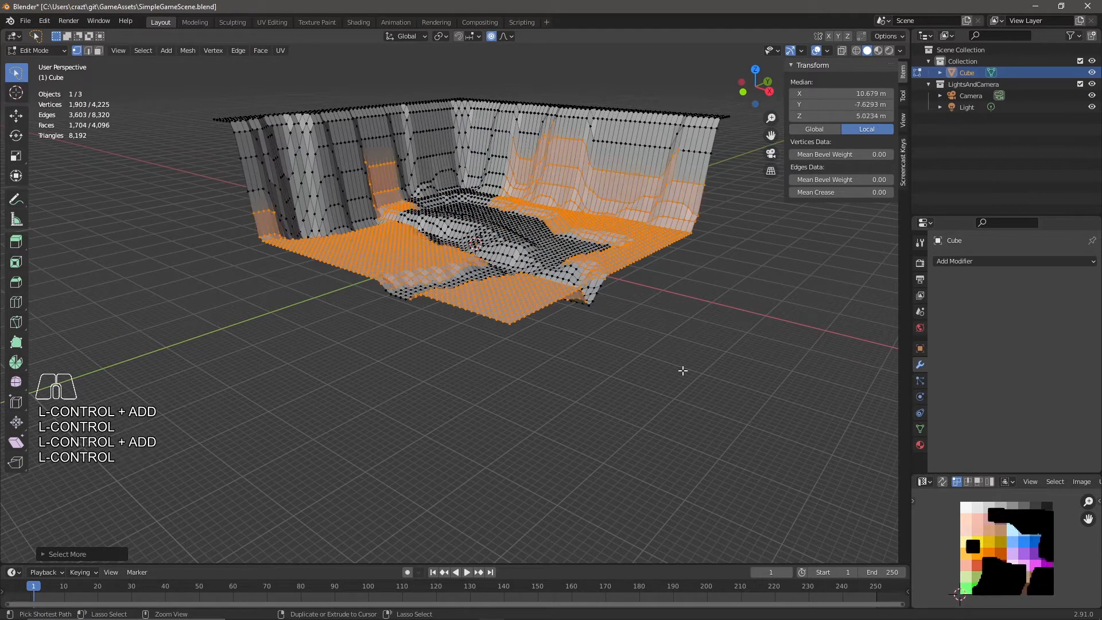
key("ctrl+z")
key("ctrl+z")
key("ctrl+z")
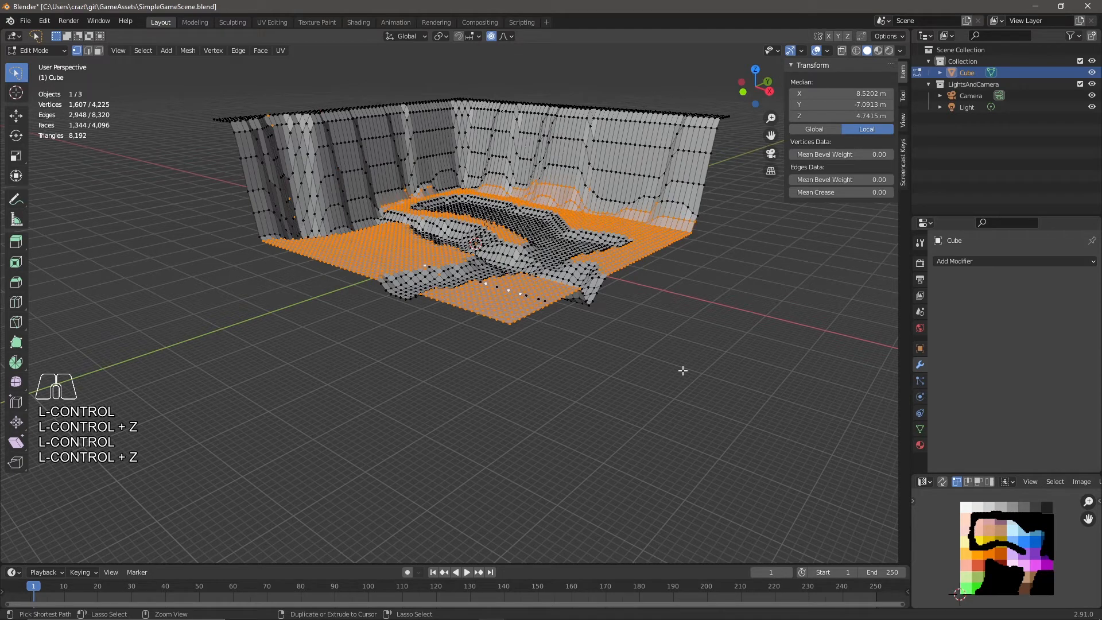
Step: Try shrinking and regrowing the selection by one ring, undo back past the ground raise, and redo the raise
key("ctrl+KP_Subtract")
key("ctrl+KP_Add")
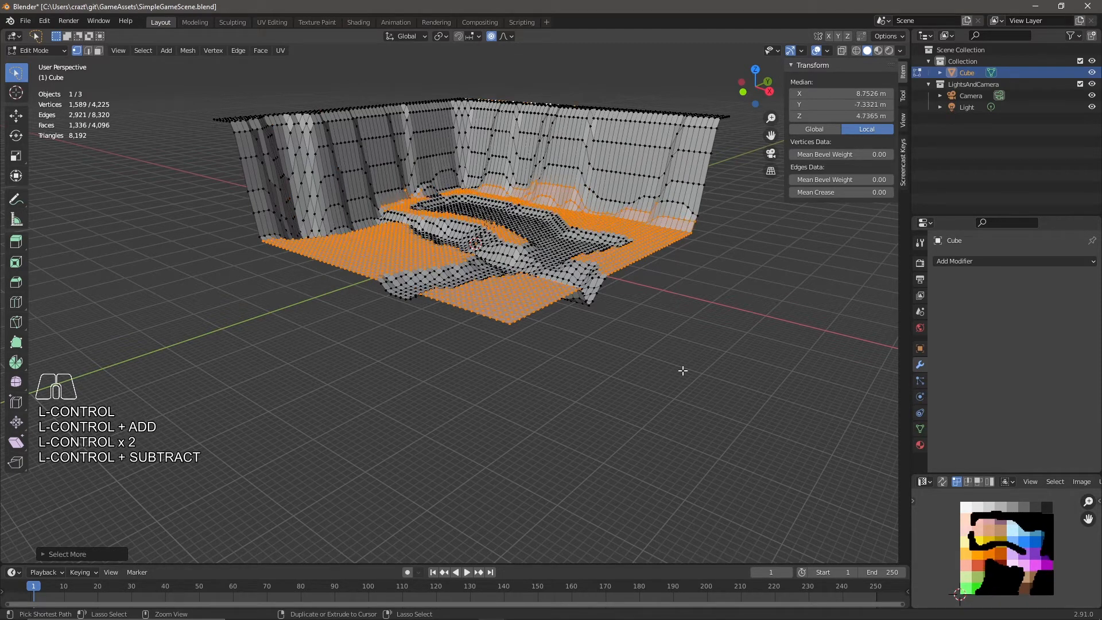
key("ctrl+z")
key("ctrl+z")
key("ctrl+z")
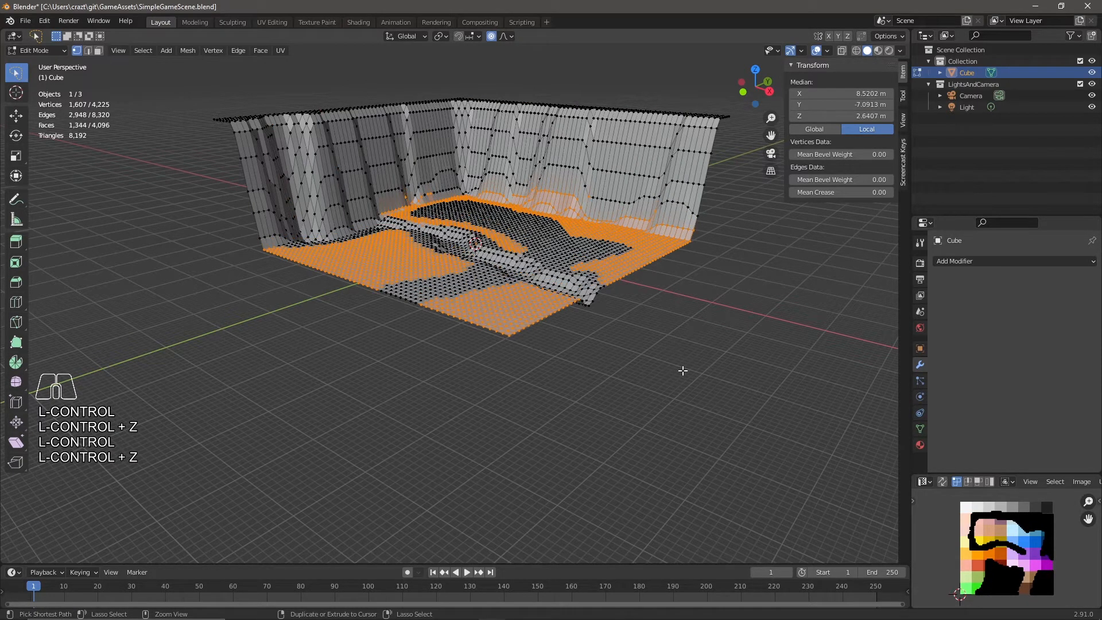
key("ctrl+shift+z")
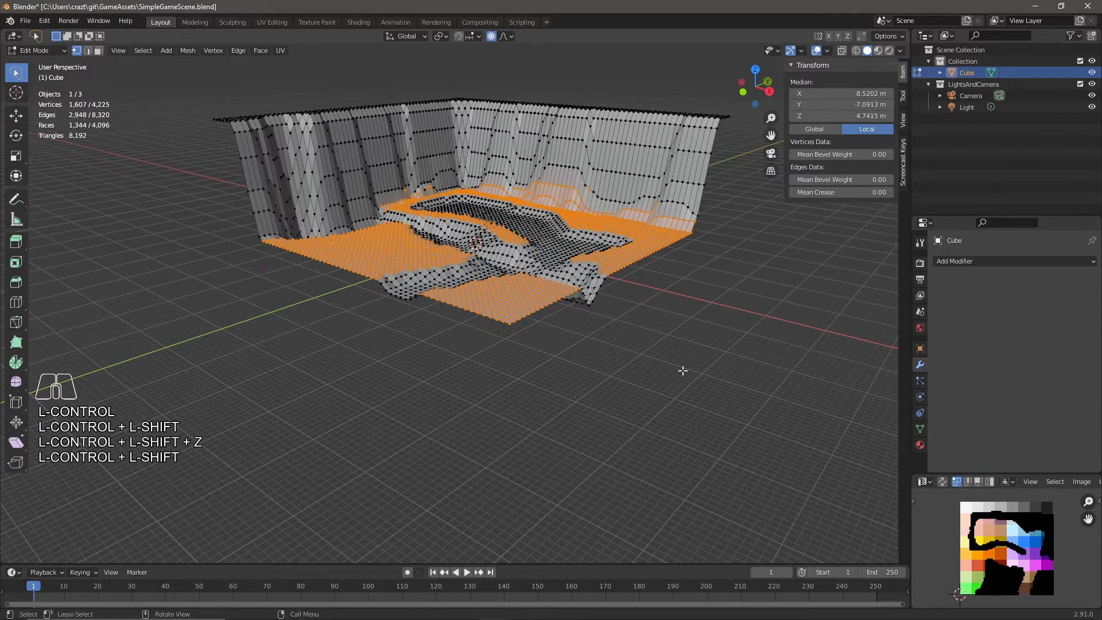
Step: Shrink the ground selection by one ring and raise it slightly along Z with proportional editing
key("ctrl+KP_Subtract")
key("g")
key("z")
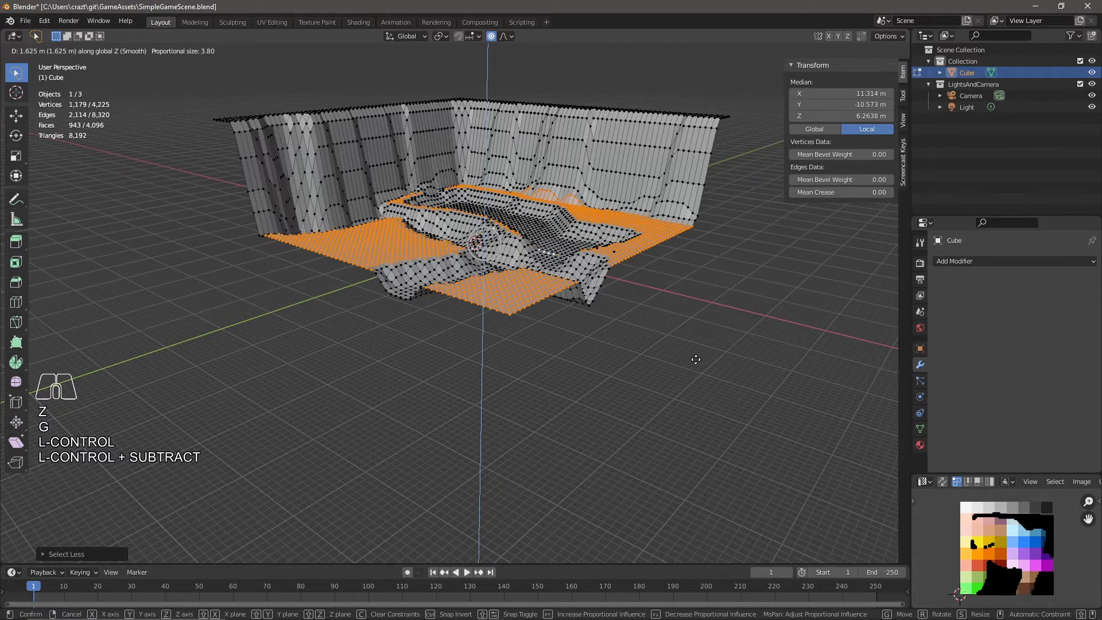
left_click(696, 364)
Step: Shrink the ground selection by another ring and raise it about 0.92 m along Z with proportional editing
key("ctrl+KP_Subtract")
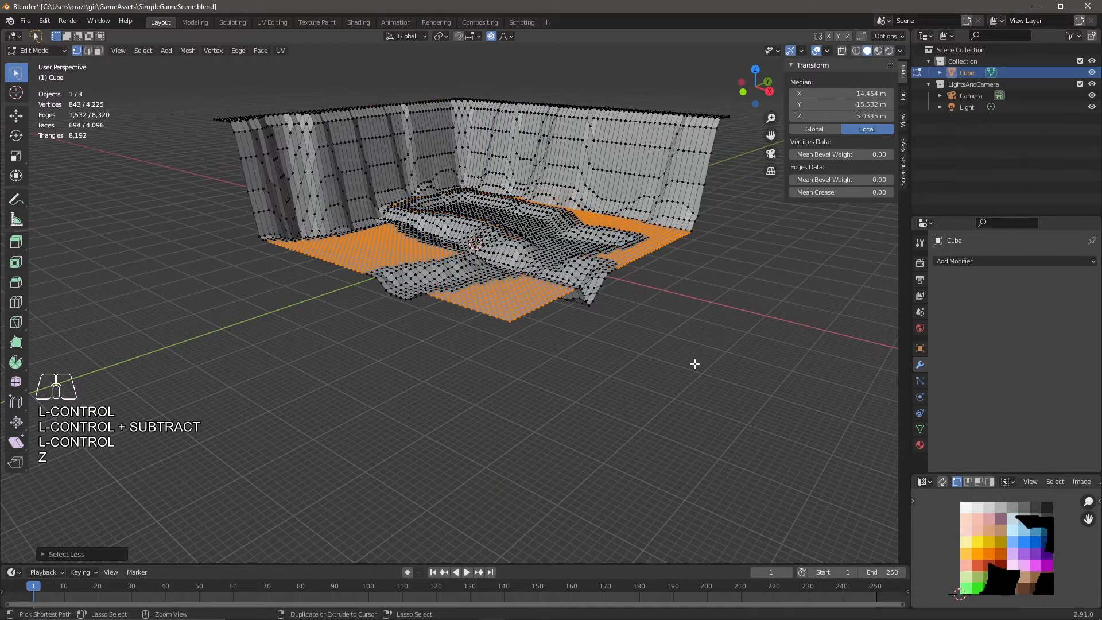
key("g")
key("z")
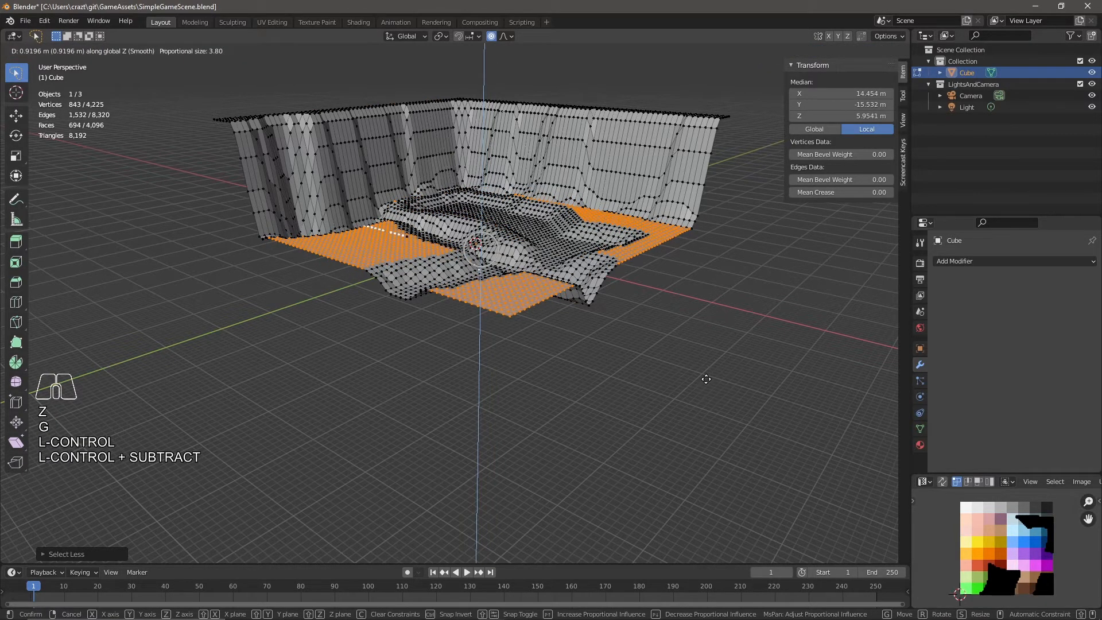
left_click(706, 380)
Step: Shrink the ground selection by two rings and raise it about 2.02 m along Z with proportional editing
key("ctrl+KP_Subtract")
key("ctrl+KP_Subtract")
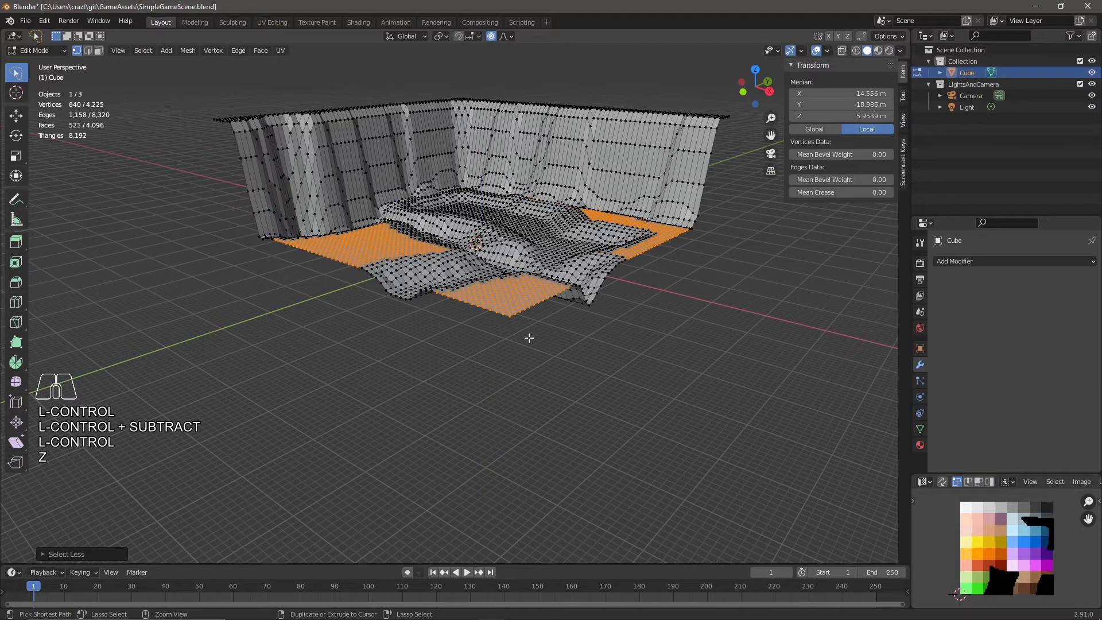
key("g")
key("z")
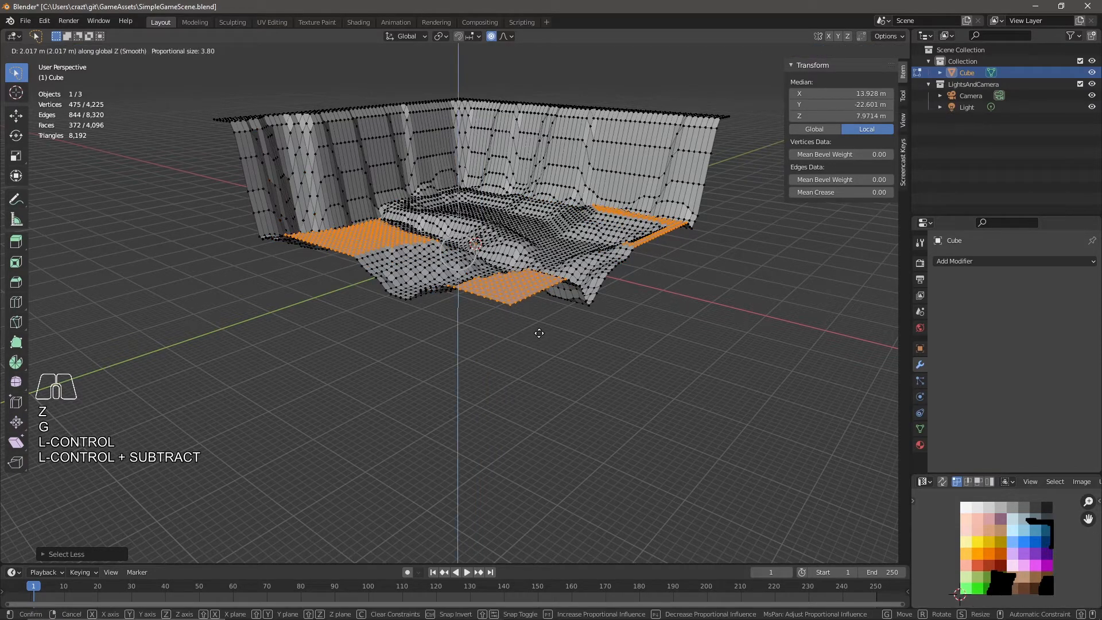
left_click(539, 333)
Step: Select a small patch of ground along the terrain's open front edge and raise it about 1.6 m along Z with proportional editing
middle_click_drag(466, 364, 506, 383)
left_click(326, 337)
mouse_move(304, 334)
left_mouse_down()
mouse_move(310, 314)
mouse_move(360, 329)
left_mouse_up()
key("g")
key("z")
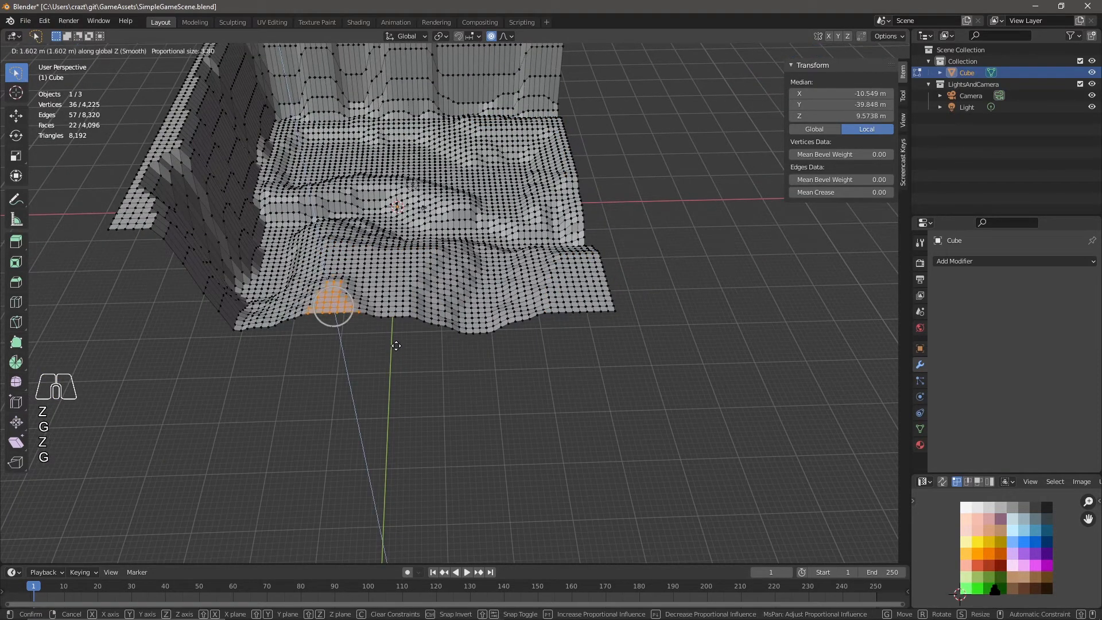
left_click(396, 344)
Step: Select a patch on the ground behind the front edge, beside the channel bank, and raise it about 0.66 m along Z
mouse_move(368, 272)
left_mouse_down()
mouse_move(405, 252)
mouse_move(350, 241)
mouse_move(370, 273)
left_mouse_up()
key("g")
key("z")
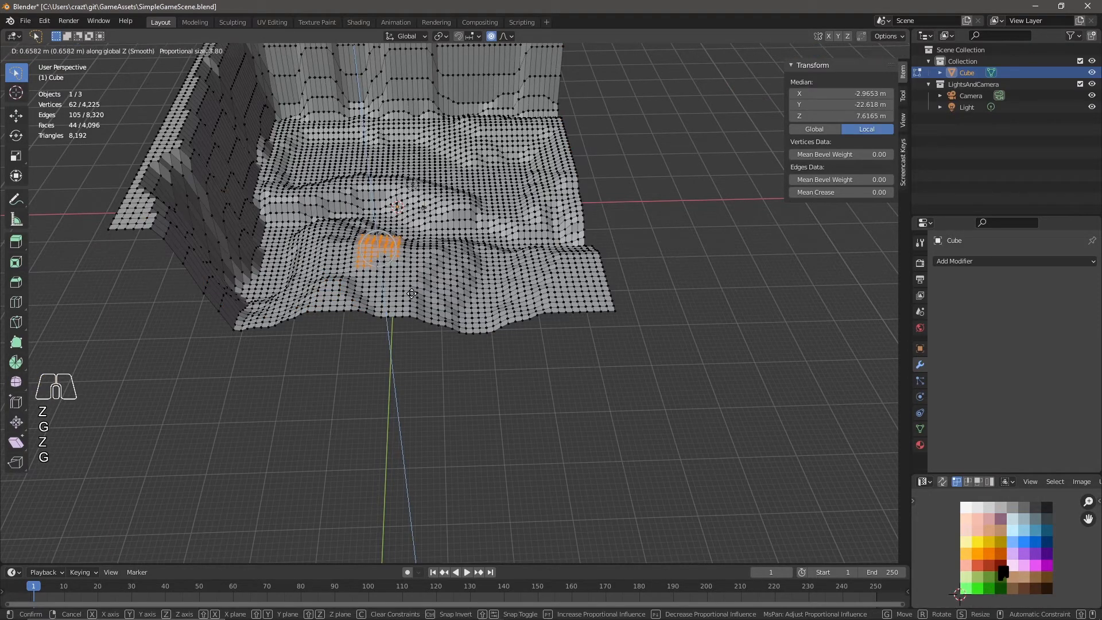
left_click(412, 294)
Step: Shrink the patch selection by three rings and raise it about 0.13 m along Z to round off the hill
middle_click_drag(433, 344, 388, 325)
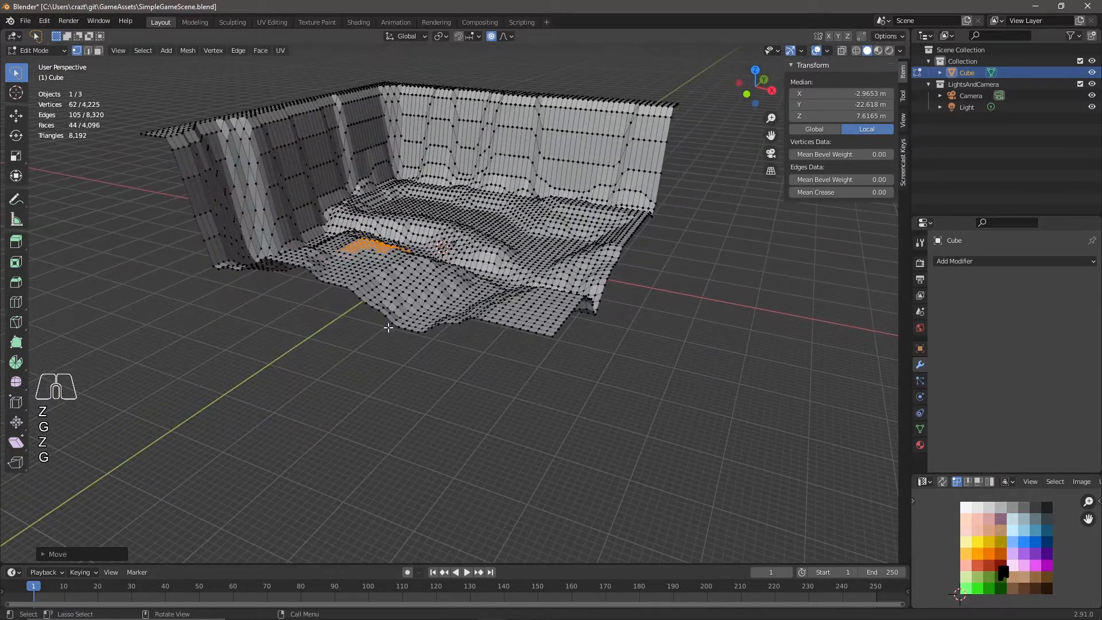
key("ctrl+KP_Subtract")
key("ctrl+KP_Subtract")
key("ctrl+KP_Subtract")
key("g")
key("z")
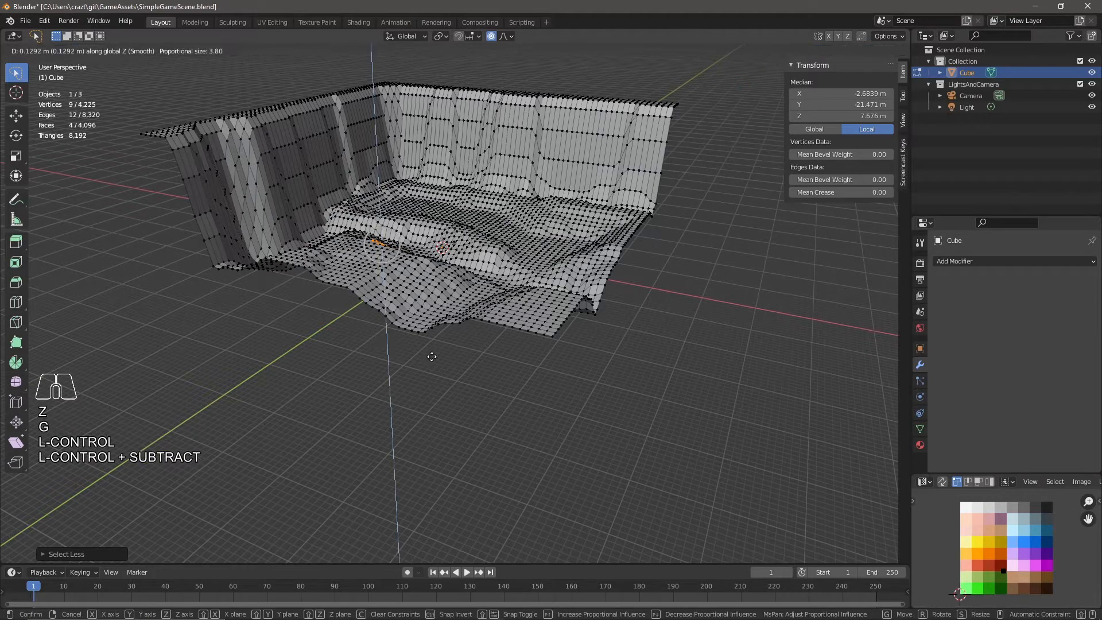
left_click(432, 353)
Step: Select a small patch at the terrain's open corner, away from the cliffs, and raise it about 1.05 m along Z
mouse_move(432, 354)
middle_mouse_down()
mouse_move(480, 367)
mouse_move(590, 318)
middle_mouse_up()
mouse_move(590, 318)
left_mouse_down()
mouse_move(609, 253)
mouse_move(623, 269)
left_mouse_up()
key("g")
key("z")
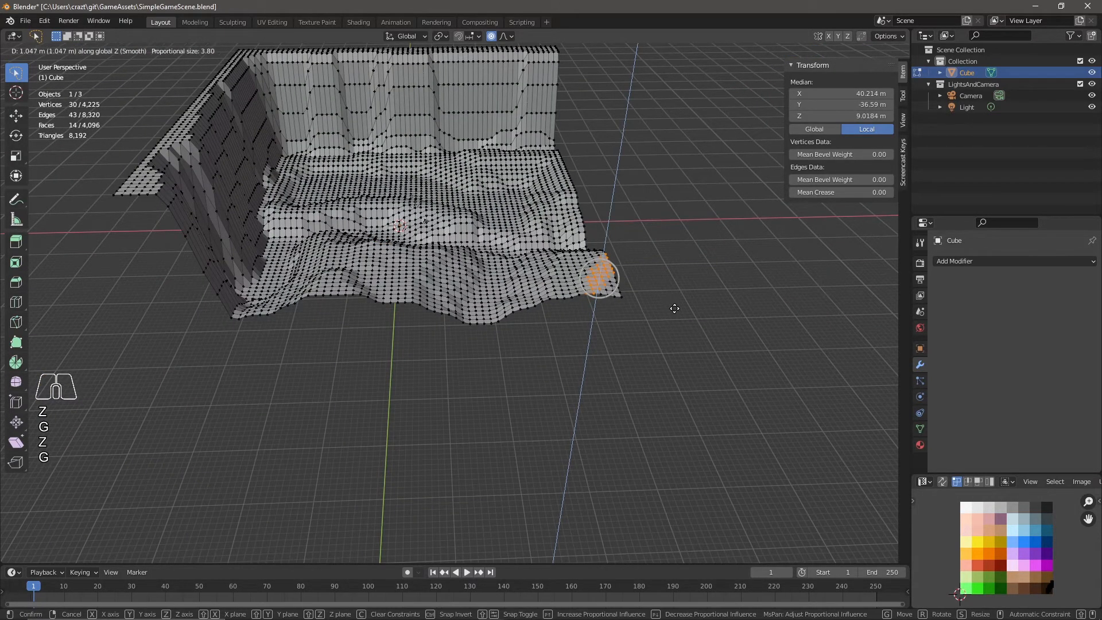
left_click(674, 308)
Step: Select another small patch near the same open corner and move it along Z with proportional editing
mouse_move(638, 280)
left_mouse_down()
mouse_move(579, 232)
mouse_move(615, 244)
left_mouse_up()
mouse_move(614, 243)
middle_mouse_down()
mouse_move(640, 285)
mouse_move(561, 275)
mouse_move(622, 305)
mouse_move(728, 287)
mouse_move(726, 247)
mouse_move(672, 288)
mouse_move(637, 283)
mouse_move(640, 200)
middle_mouse_up()
key("g")
key("z")
left_click(629, 300)
Step: Select a small patch on the bank near the terrain's centre and raise it along Z with proportional editing
mouse_move(669, 167)
left_mouse_down()
mouse_move(658, 192)
mouse_move(672, 164)
left_mouse_up()
key("g")
key("z")
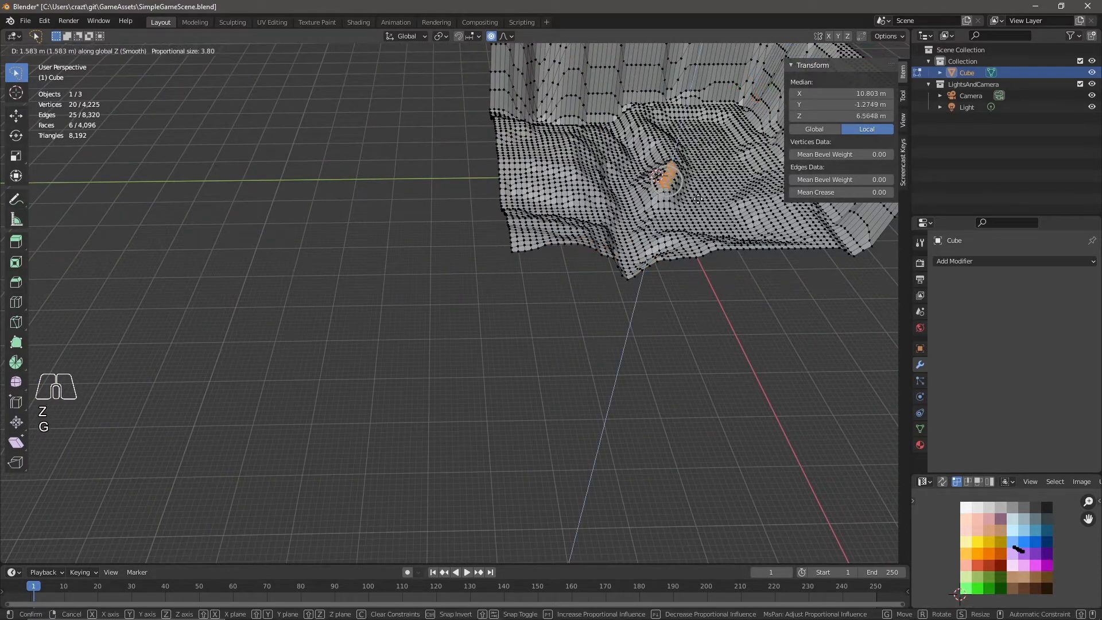
left_click(697, 202)
Step: Leave edit mode and examine the sculpted terrain's hills, channel and cliffs from several sides
middle_click_drag(686, 248, 600, 371)
key("Tab")
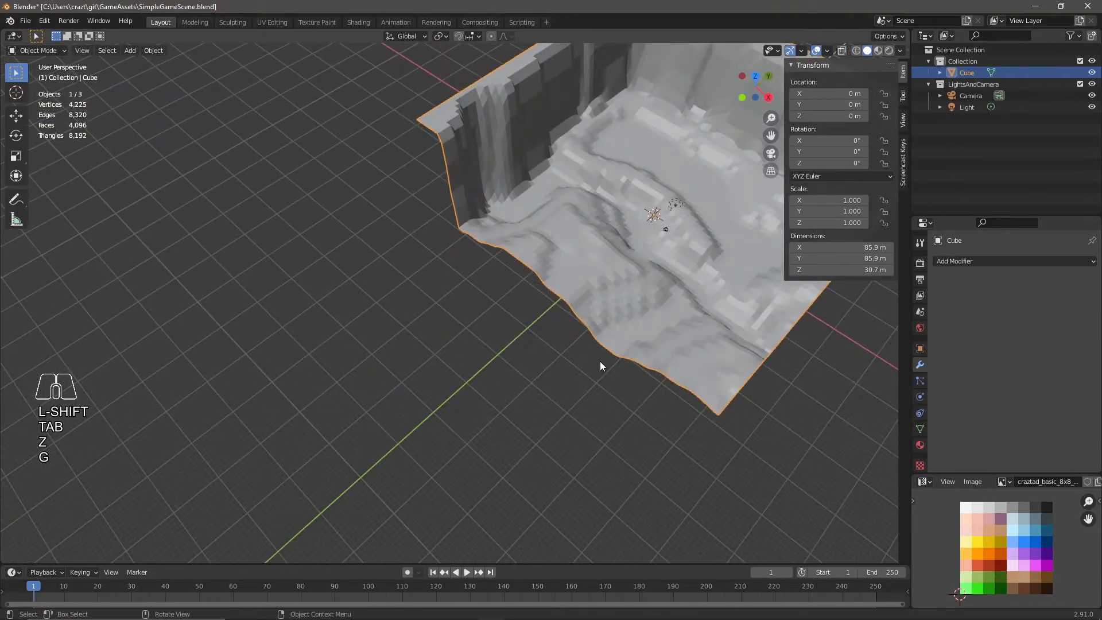
middle_click_drag(640, 340, 567, 325)
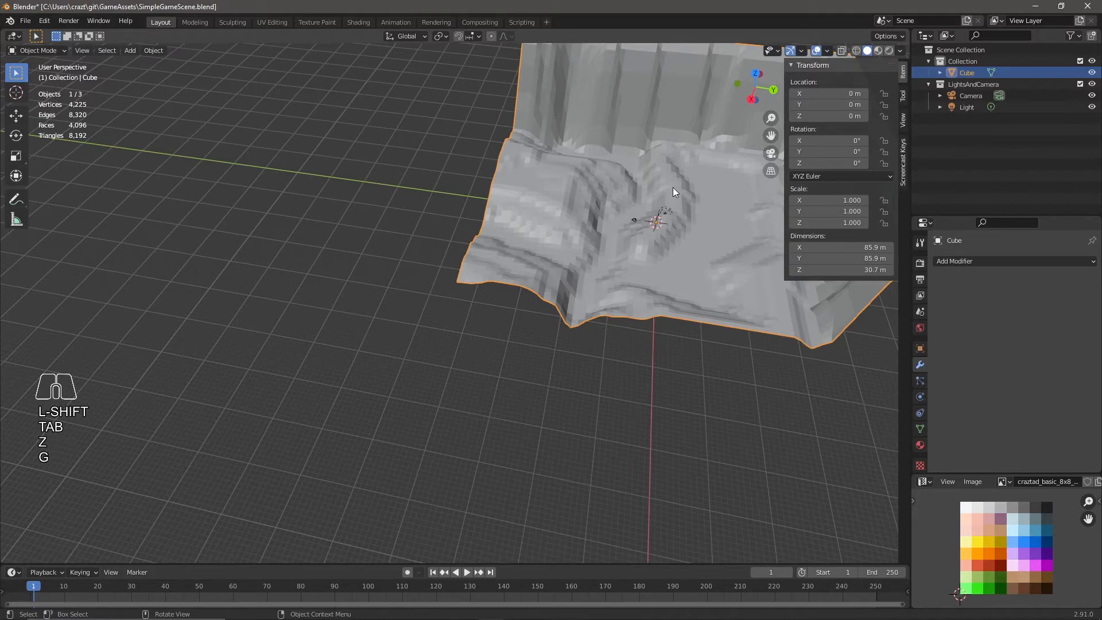
mouse_move(659, 293)
middle_mouse_down()
mouse_move(705, 295)
mouse_move(752, 271)
mouse_move(777, 290)
mouse_move(747, 307)
mouse_move(673, 308)
middle_mouse_up()
middle_click_drag(754, 342, 629, 321)
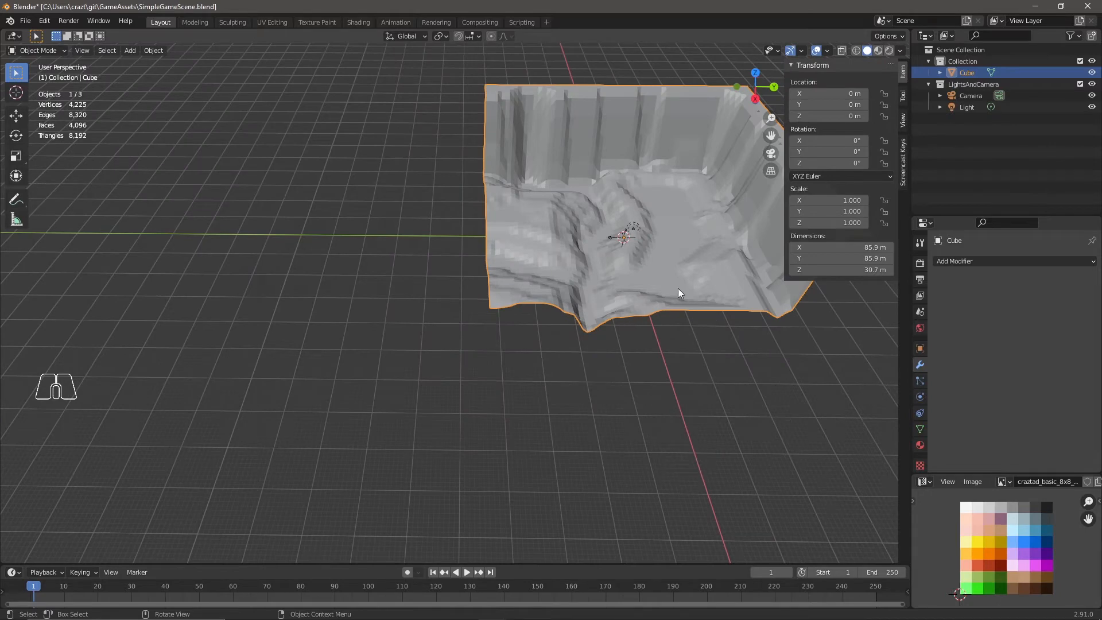
mouse_move(670, 280)
middle_mouse_down("shift")
mouse_move(669, 262)
mouse_move(663, 290)
middle_mouse_up("shift")
middle_click_drag(612, 243, 629, 308)
scroll(578, 293, "up", 2)
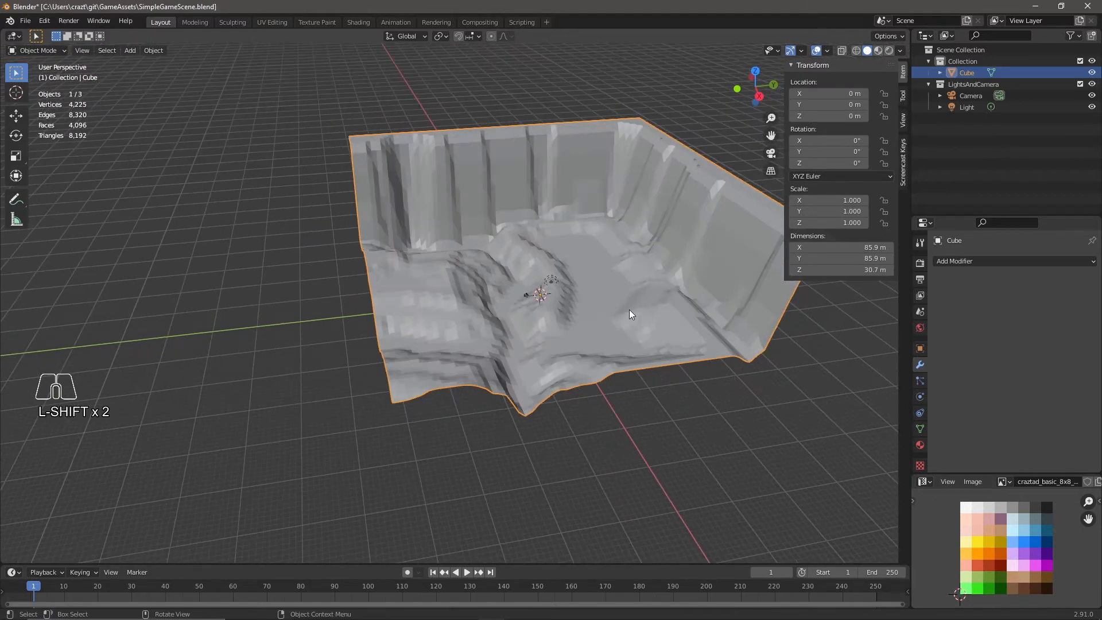
Step: Add a Decimate modifier to the terrain and lower its Collapse ratio to about 0.17
left_click(950, 261)
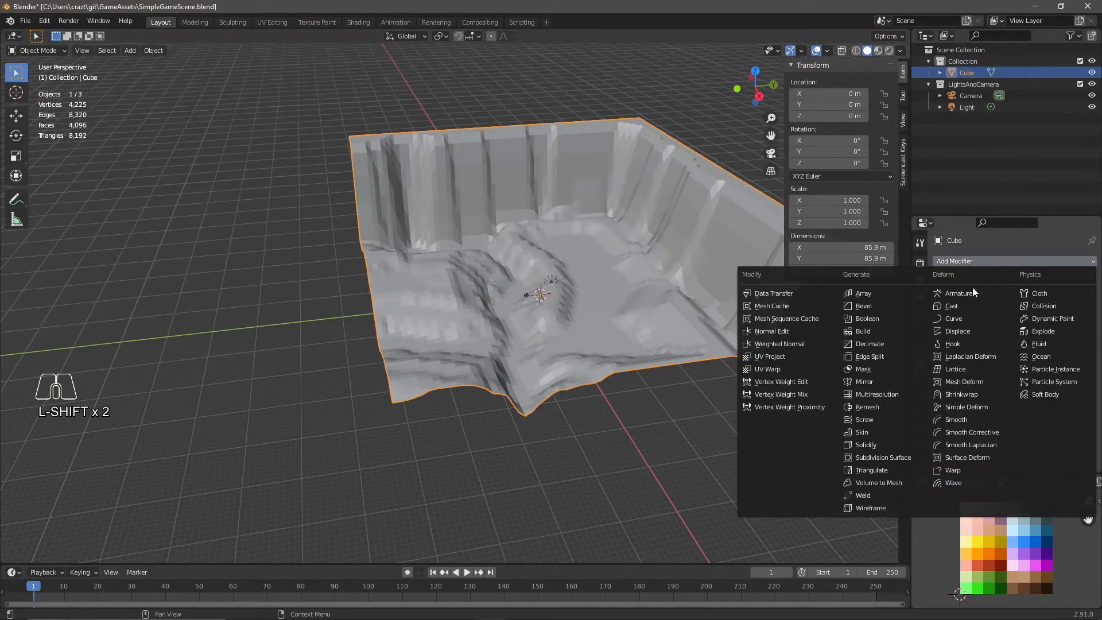
left_click(869, 343)
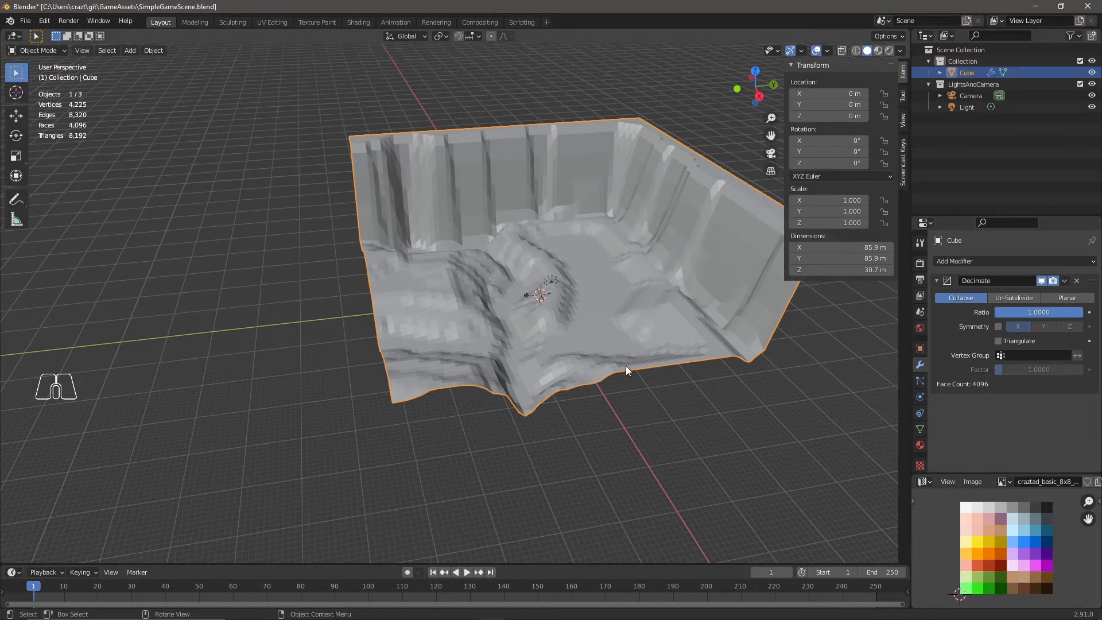
scroll(633, 370, "up", 4)
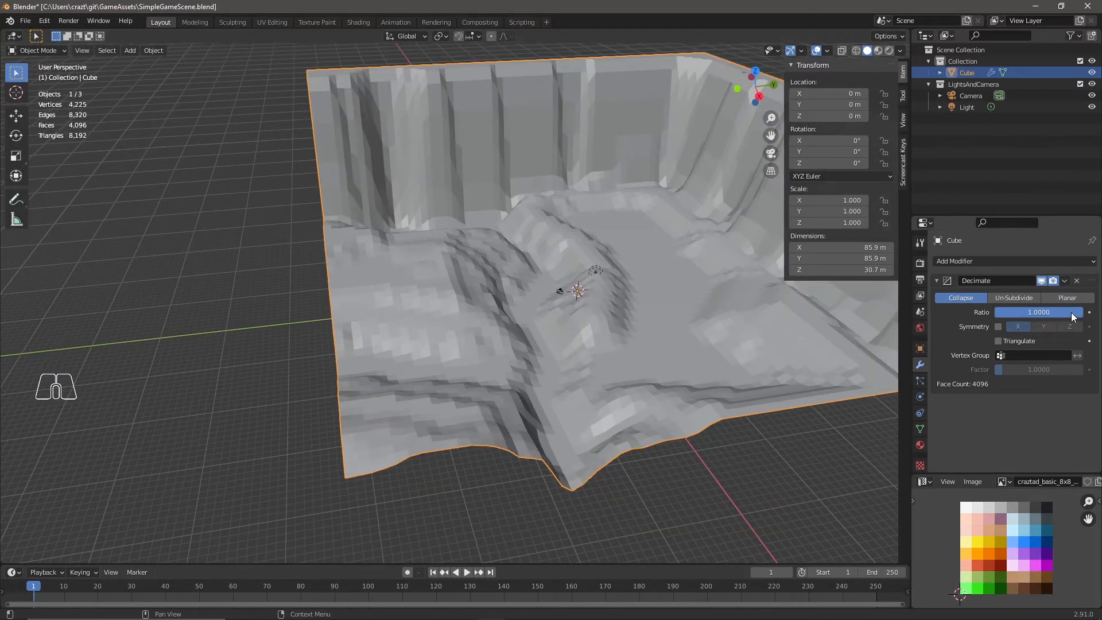
left_click_drag(1075, 311, 1009, 312)
middle_click_drag(672, 327, 627, 325)
middle_click_drag(558, 364, 408, 357)
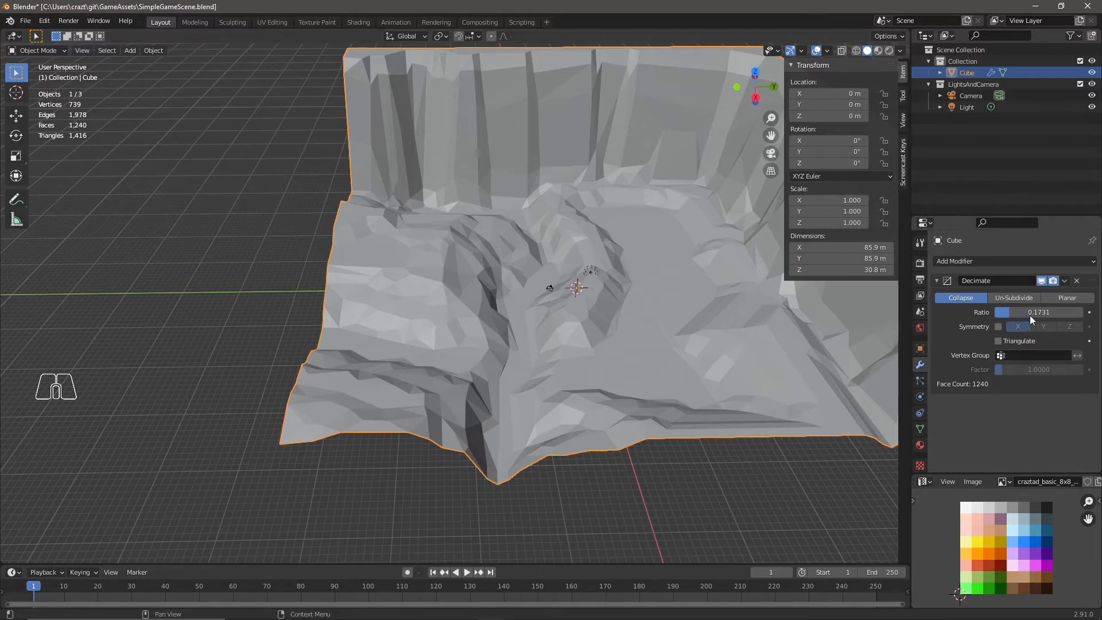
Step: Fine-tune the Decimate ratio to 0.1436
left_click_drag(1014, 313, 1000, 313, "shift")
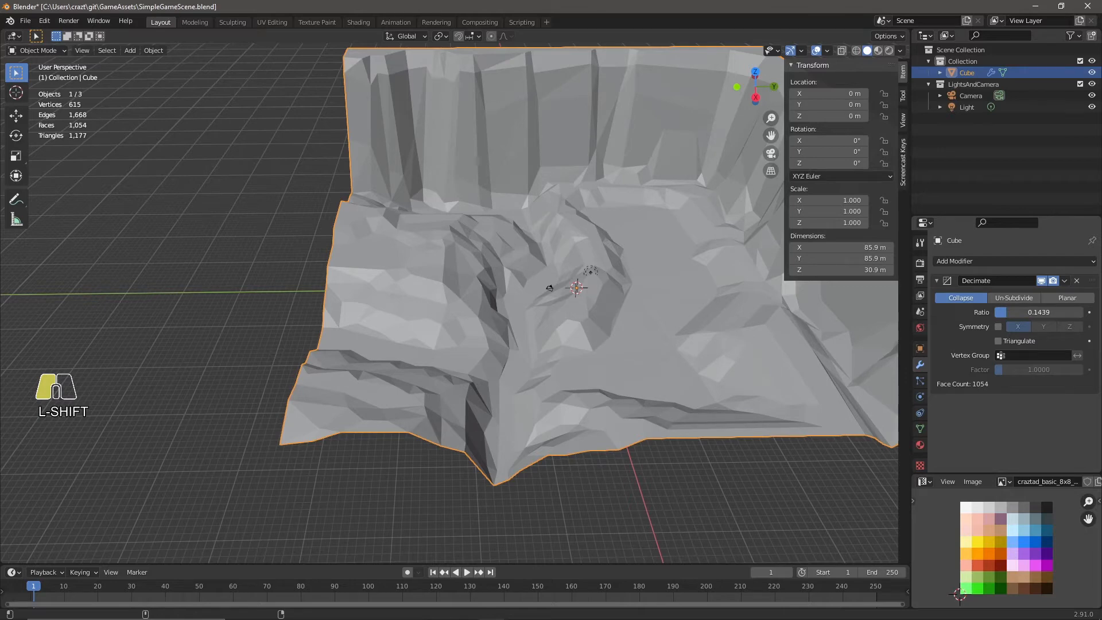
left_click_drag(1000, 313, 1002, 314, "shift")
left_click_drag(1002, 314, 1002, 313, "shift")
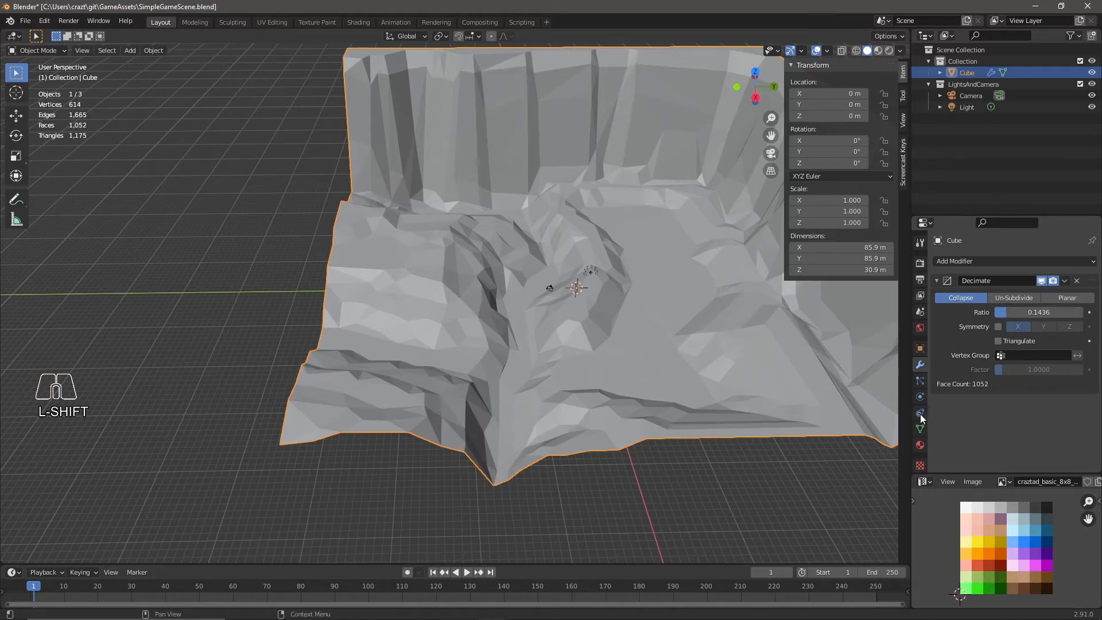
Step: Compare the decimated terrain with its original edit mesh and apply the Decimate modifier
middle_click_drag(769, 460, 649, 364)
middle_click_drag(716, 453, 640, 414)
key("Tab")
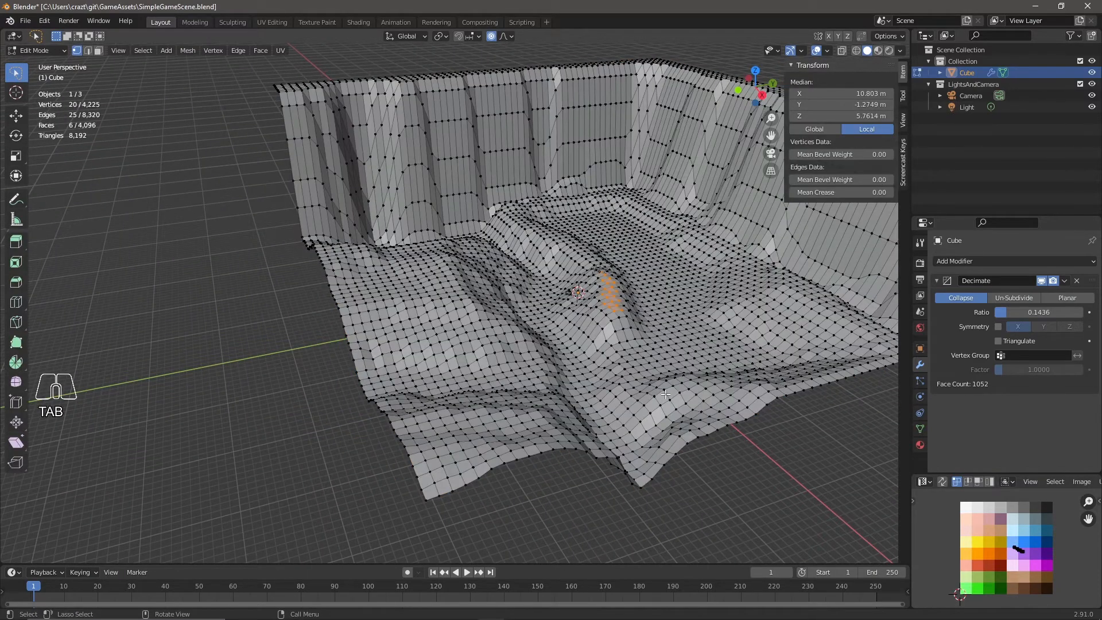
key("Tab")
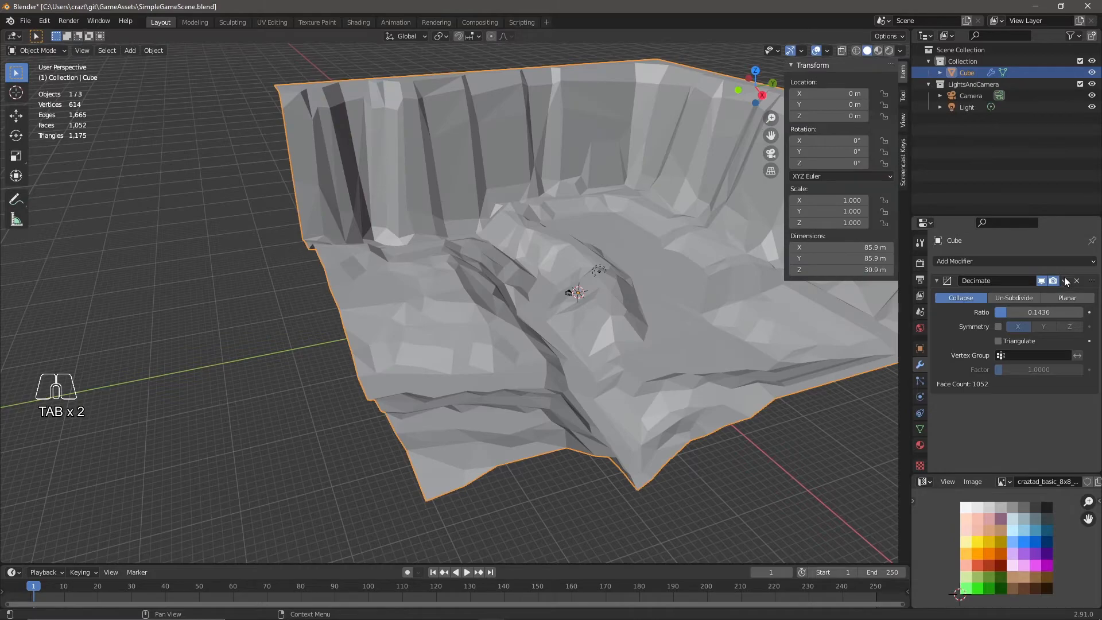
left_click(1064, 280)
left_click(1028, 295)
Step: Select the whole terrain mesh, scale its UVs to 0 and place them on a green swatch of the palette image
middle_click_drag(818, 401, 589, 298)
key("Tab")
key("a")
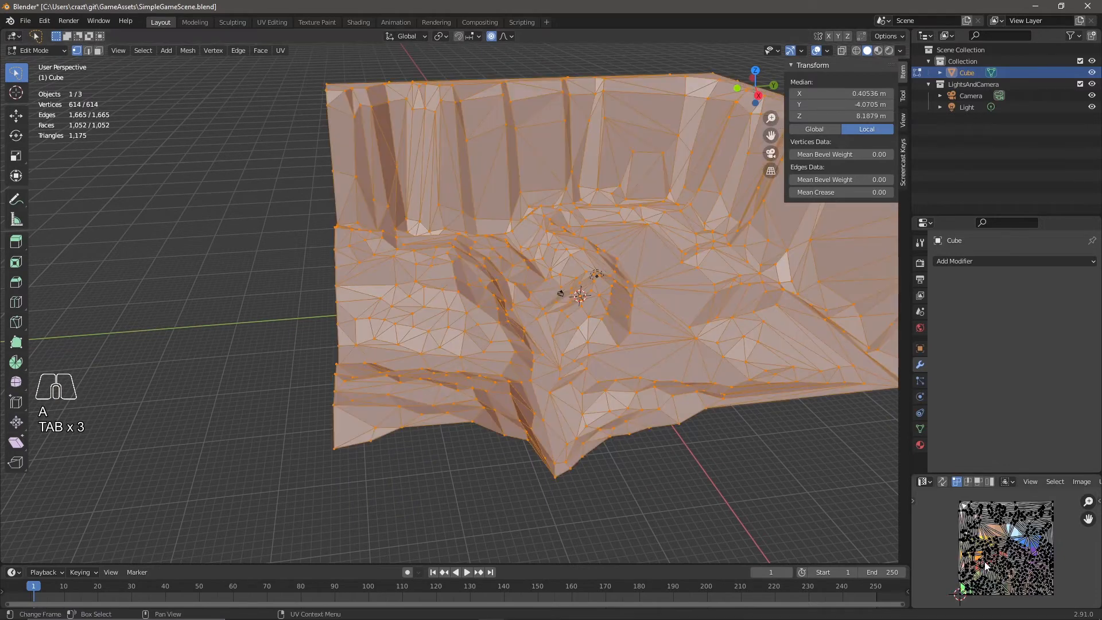
key("a")
key("s")
key("KP_0")
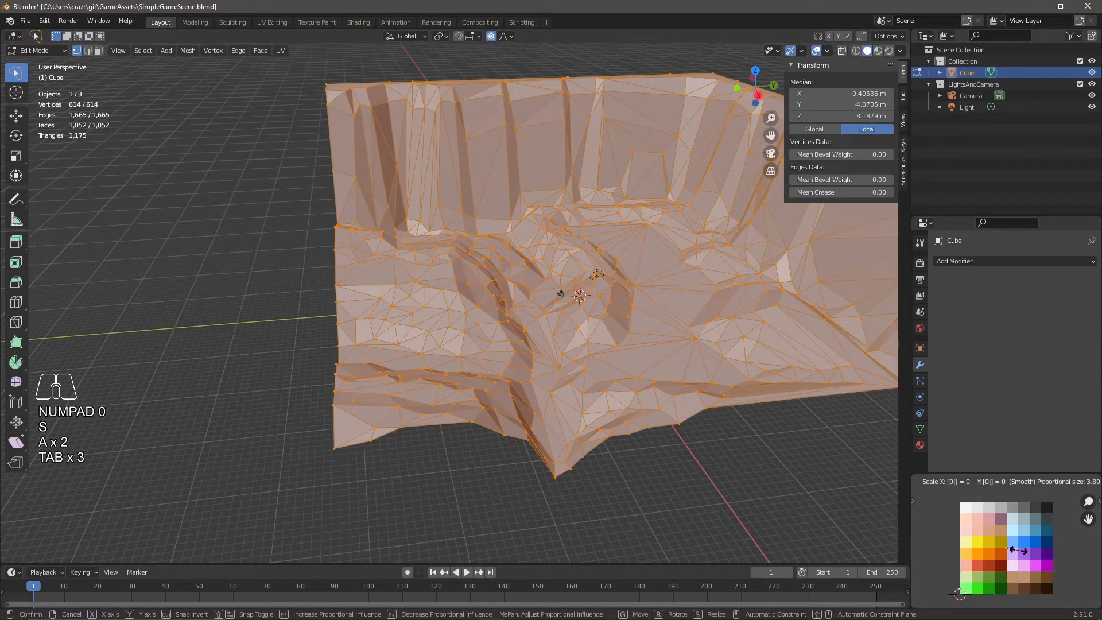
key("Return")
key("g")
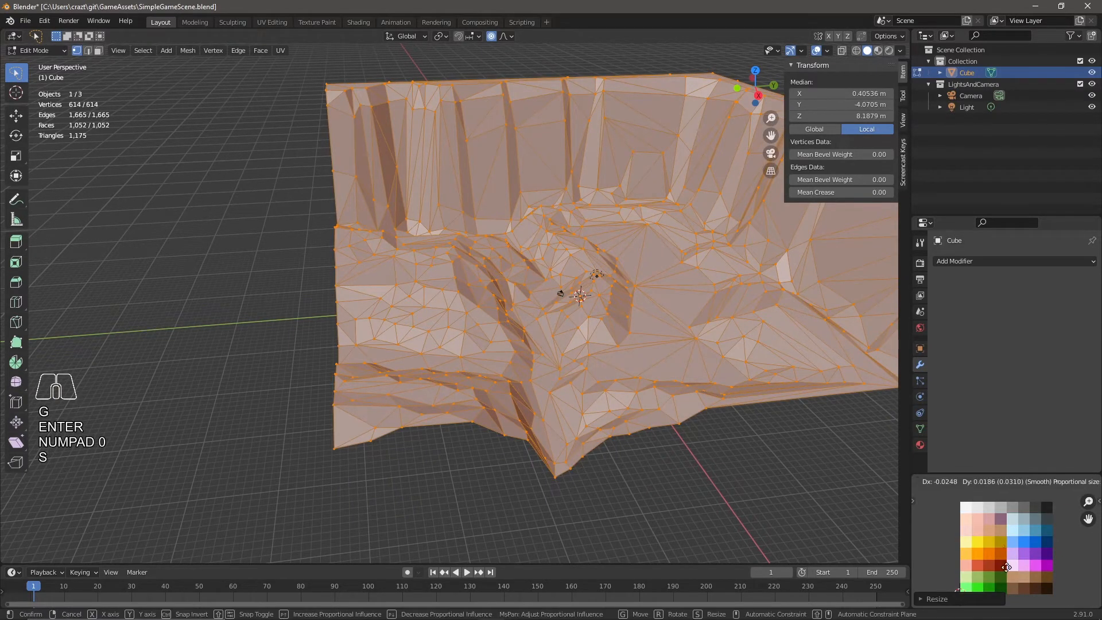
left_click(981, 598)
Step: Show the terrain in Rendered shading from object mode, and return to edit mode with nothing selected
key("Tab")
mouse_move(567, 323)
middle_mouse_down()
mouse_move(536, 330)
mouse_move(555, 336)
middle_mouse_up()
key("z")
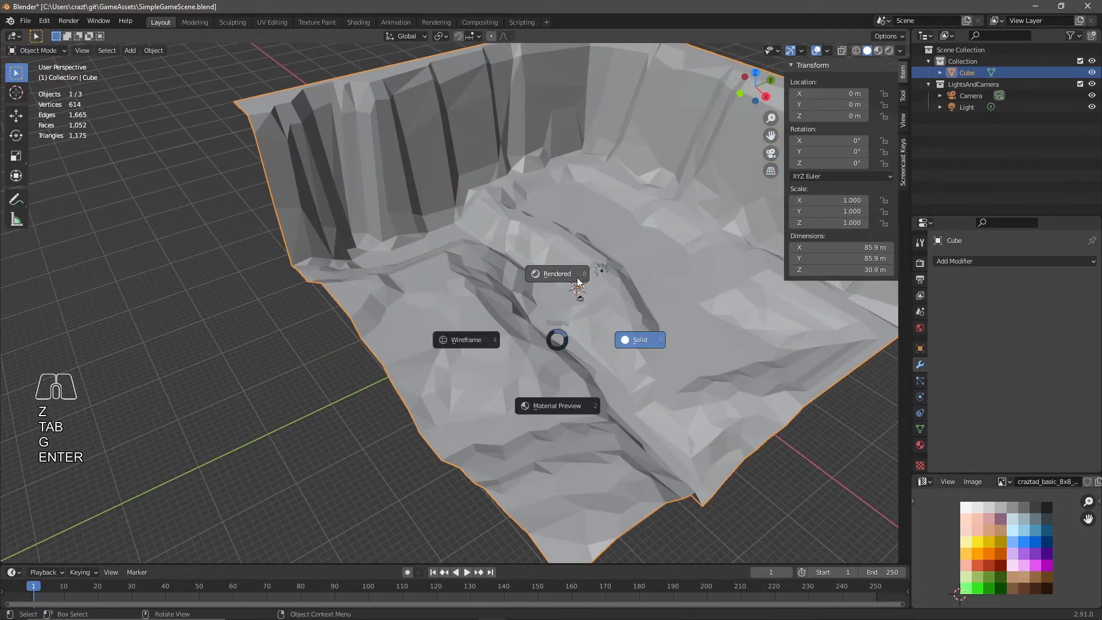
left_click(551, 268)
middle_click_drag(682, 371, 627, 315)
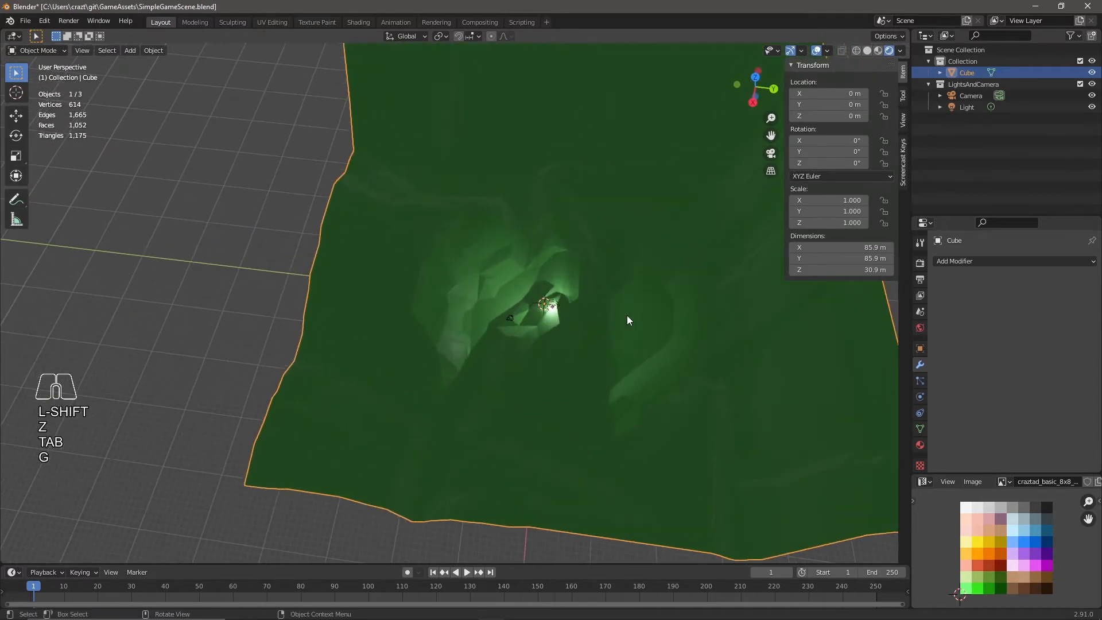
key("Tab")
left_click(273, 269)
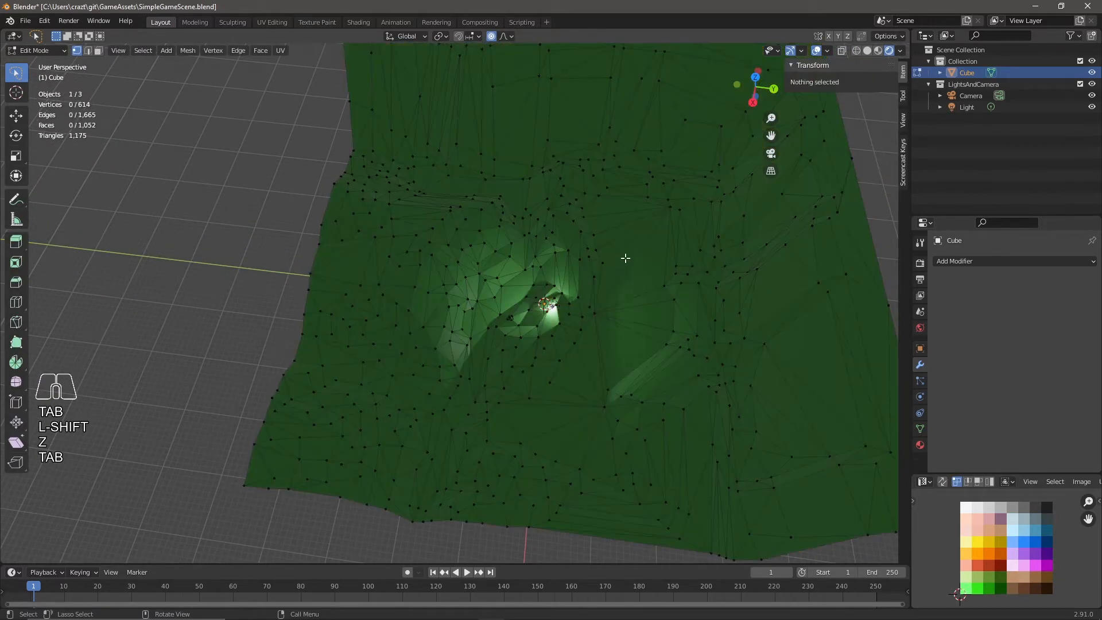
key("c")
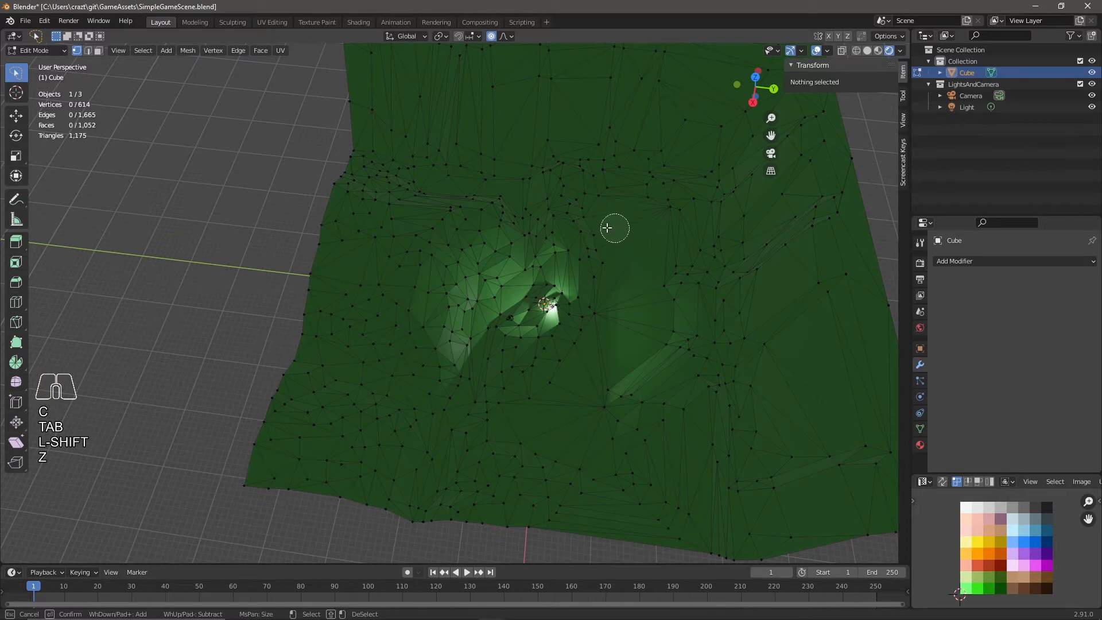
left_click(17, 73)
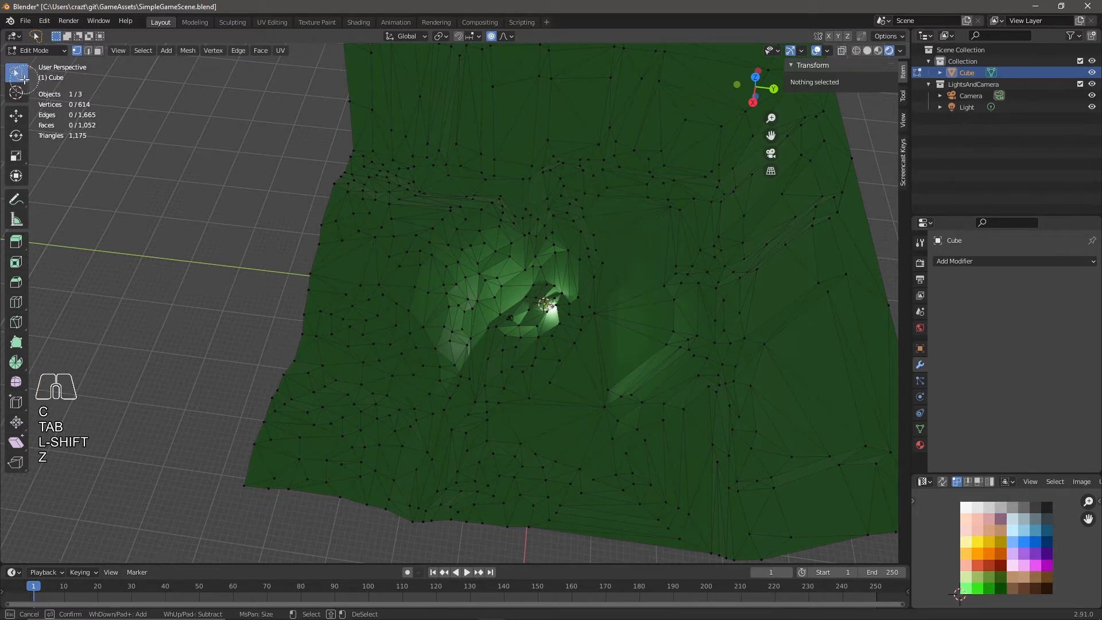
key("Escape")
left_click_drag(20, 81, 64, 96)
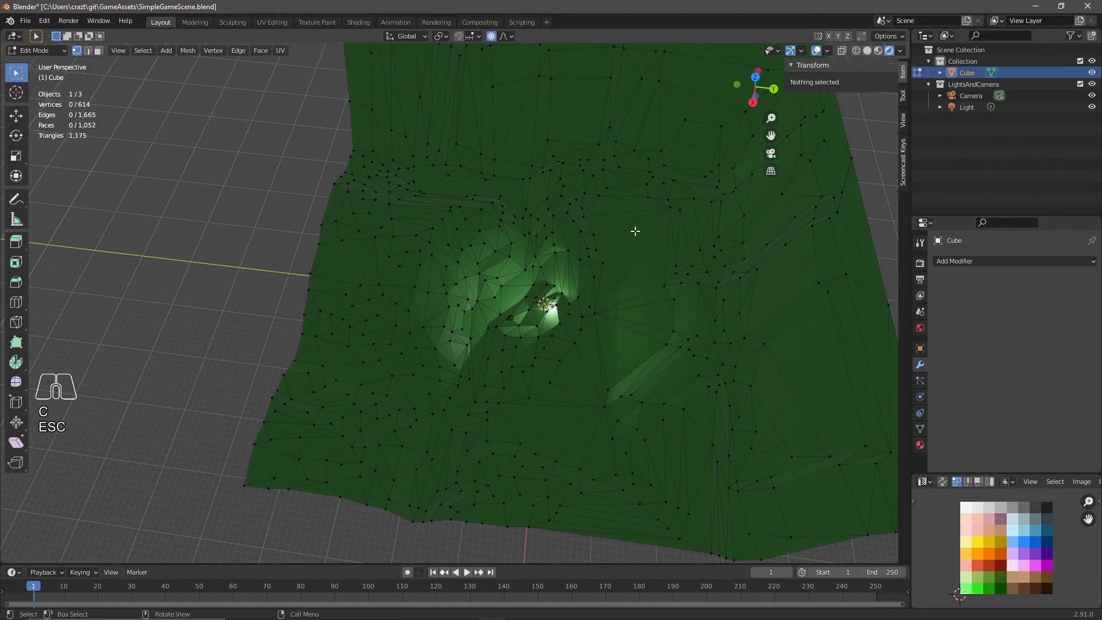
key("c")
left_click_drag(607, 257, 628, 248)
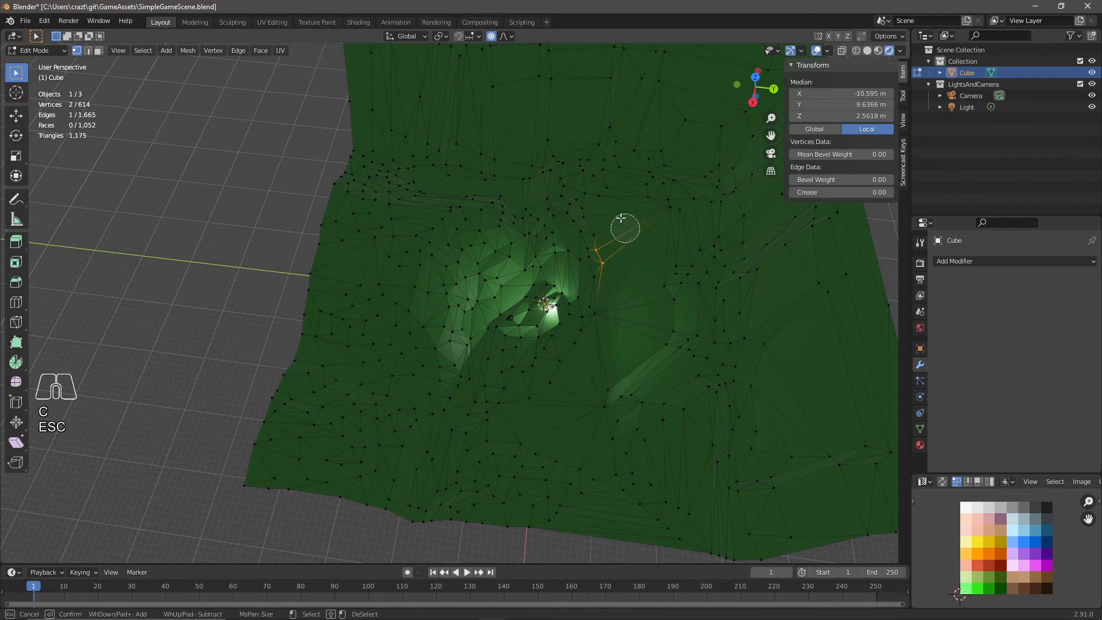
key("Escape")
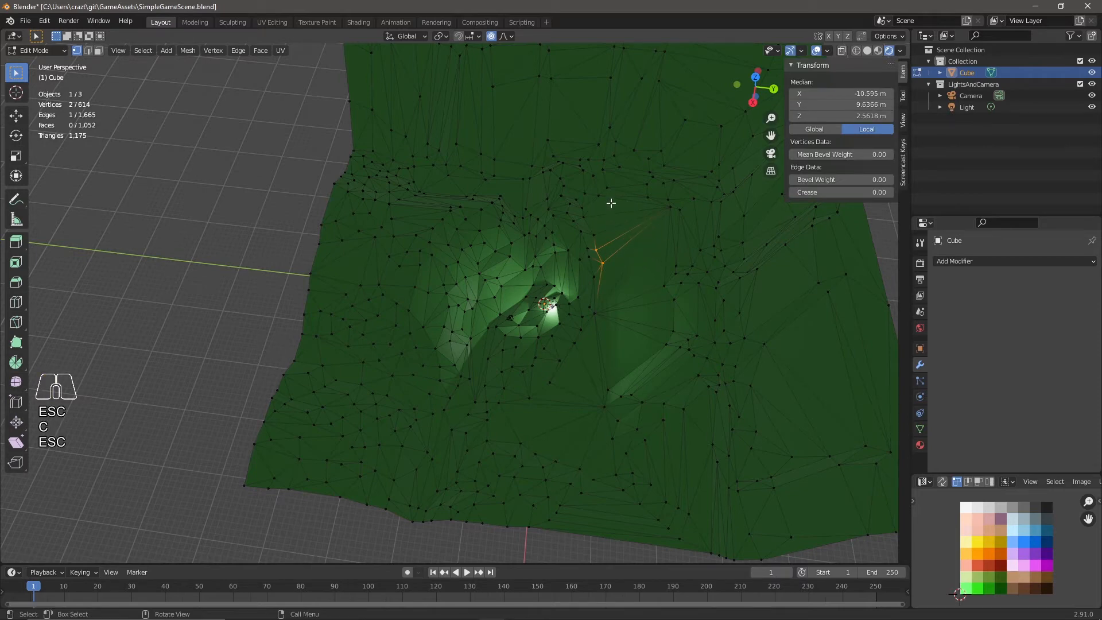
Step: Switch to face selection and circle-select the faces along the winding channel floor up to the terrain's edge
key("3")
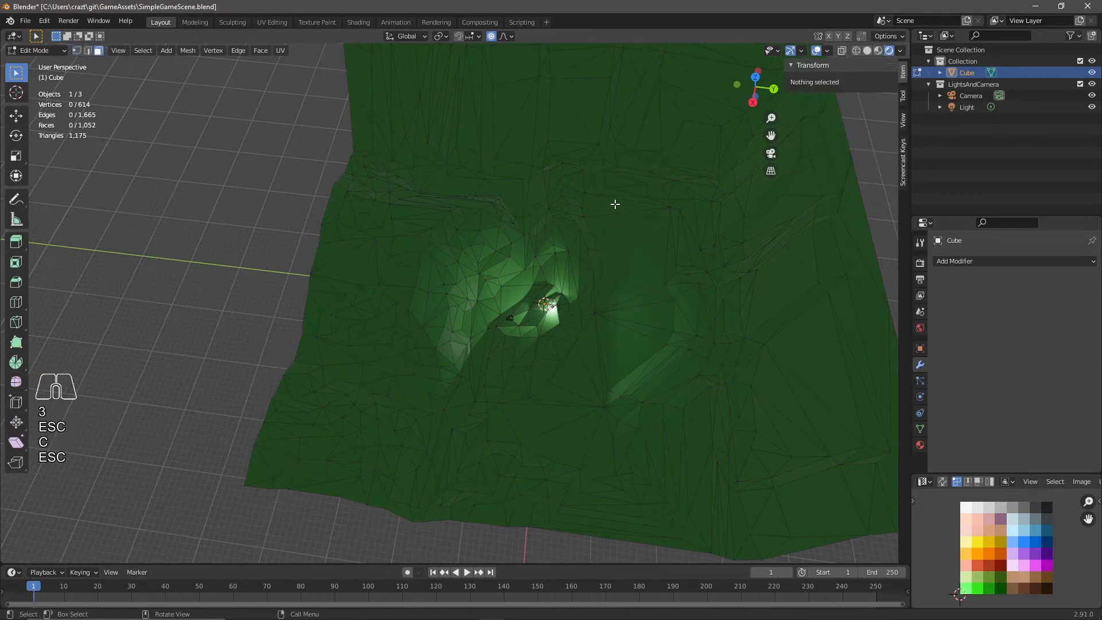
key("c")
mouse_move(615, 217)
left_mouse_down()
mouse_move(632, 216)
mouse_move(635, 340)
mouse_move(590, 369)
mouse_move(583, 458)
mouse_move(300, 348)
left_mouse_up()
key("Escape")
mouse_move(467, 455)
middle_mouse_down()
mouse_move(676, 384)
mouse_move(654, 432)
mouse_move(546, 428)
mouse_move(453, 450)
middle_mouse_up()
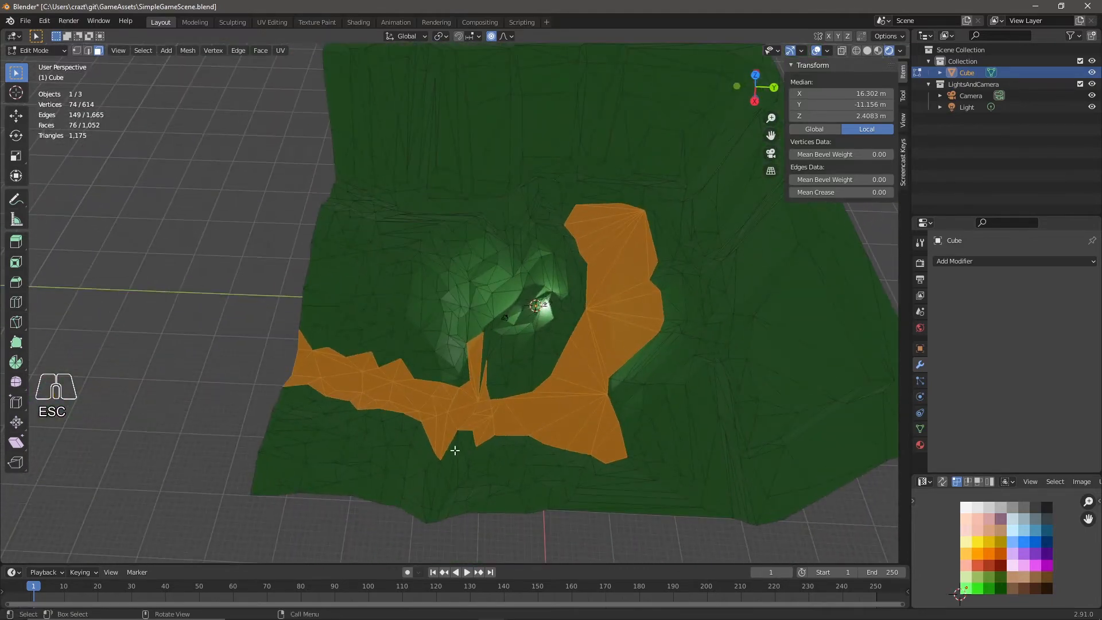
Step: Add the channel branch that runs out to the terrain's adjacent open edge to the face selection
key("c")
left_click(452, 447)
mouse_move(452, 447)
left_mouse_down()
mouse_move(428, 499)
mouse_move(423, 484)
left_mouse_up()
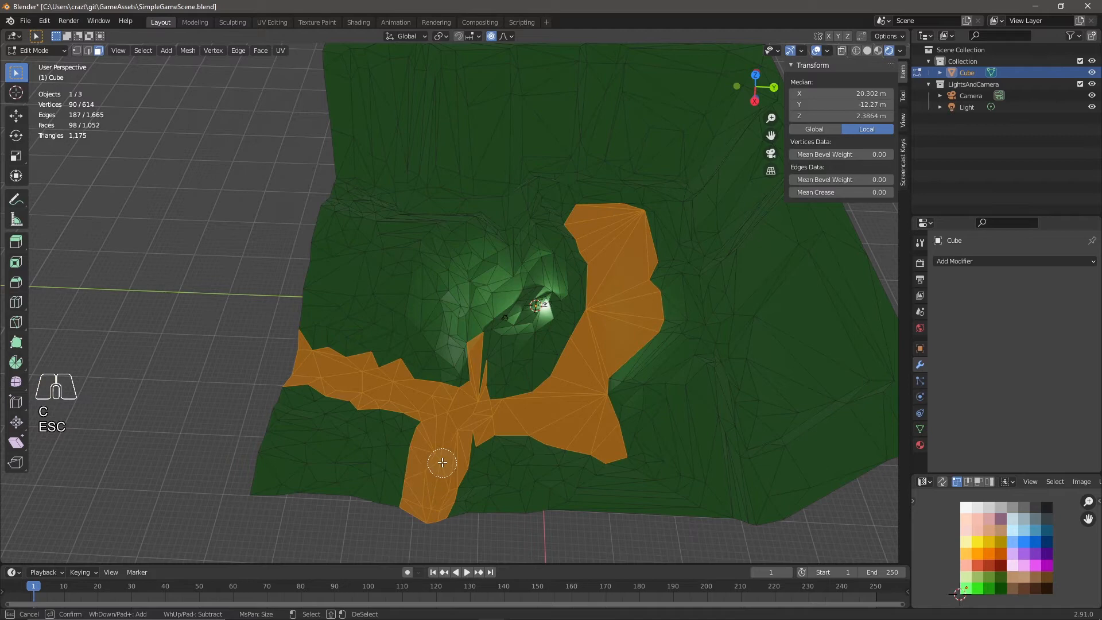
left_click(461, 440)
key("Escape")
Step: Add the missed faces at the channel junction beside the hill to the selection and deselect stray faces there
mouse_move(476, 449)
middle_mouse_down()
mouse_move(550, 415)
mouse_move(488, 391)
mouse_move(364, 393)
mouse_move(364, 413)
mouse_move(390, 385)
mouse_move(459, 388)
middle_mouse_up()
key("c")
left_click_drag(464, 387, 493, 360)
left_click(474, 349, "shift")
left_click(496, 346, "shift")
left_click_drag(481, 380, 467, 386)
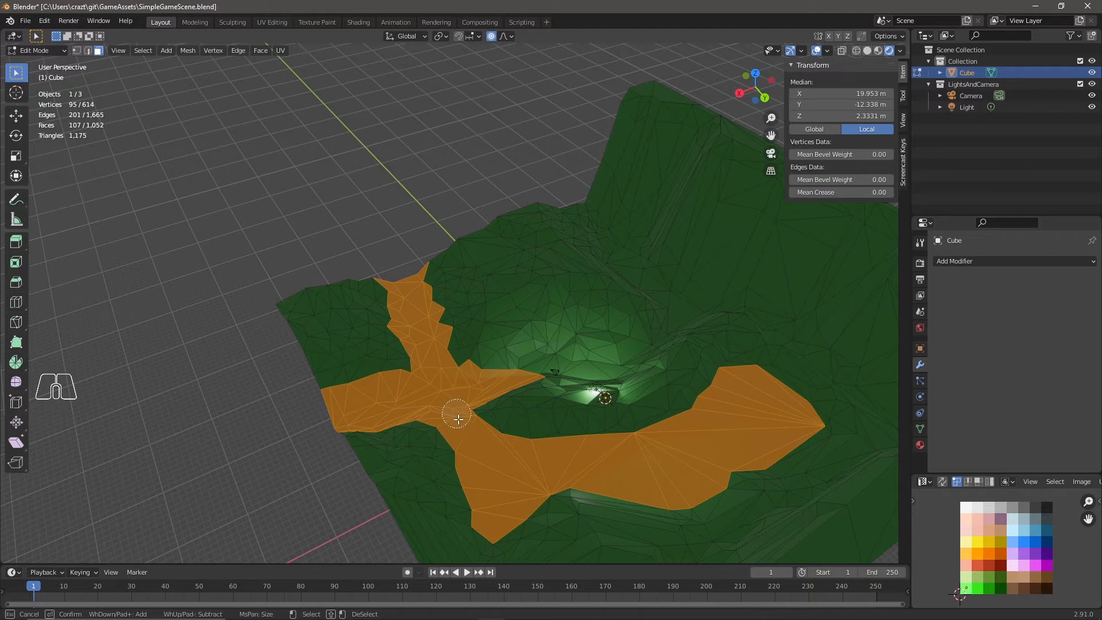
key("Escape")
Step: Extend the face selection along the channel past the hill and through its far bend toward the cliffs
middle_click_drag(440, 394, 498, 339)
key("c")
mouse_move(475, 321)
left_mouse_down()
mouse_move(513, 264)
mouse_move(522, 222)
mouse_move(513, 190)
mouse_move(488, 162)
mouse_move(373, 155)
mouse_move(403, 165)
left_mouse_up()
mouse_move(341, 119)
middle_mouse_down()
mouse_move(359, 121)
mouse_move(364, 140)
middle_mouse_up()
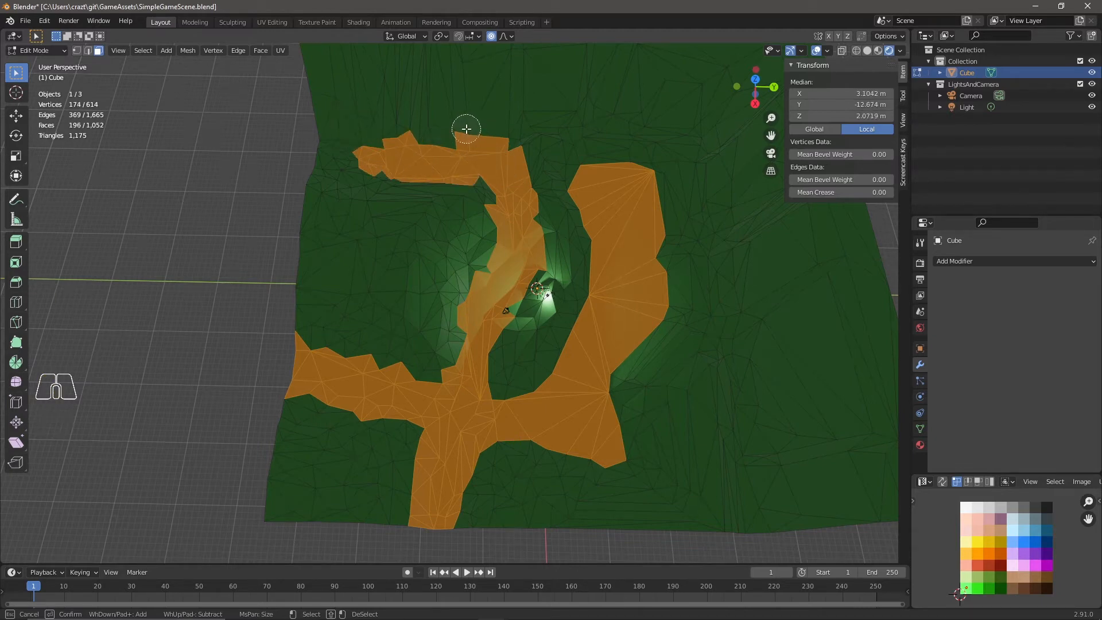
key("Escape")
Step: Clean up the channel selection from other angles, deselecting stray faces and adding the missed bank faces
mouse_move(531, 356)
middle_mouse_down()
mouse_move(521, 373)
mouse_move(449, 188)
middle_mouse_up()
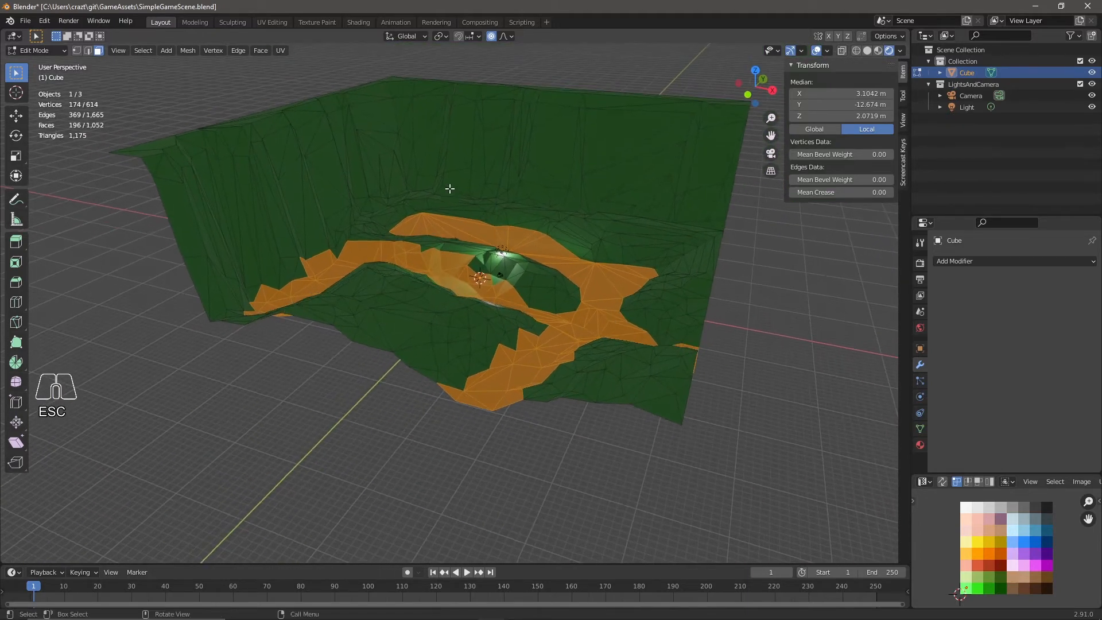
key("c")
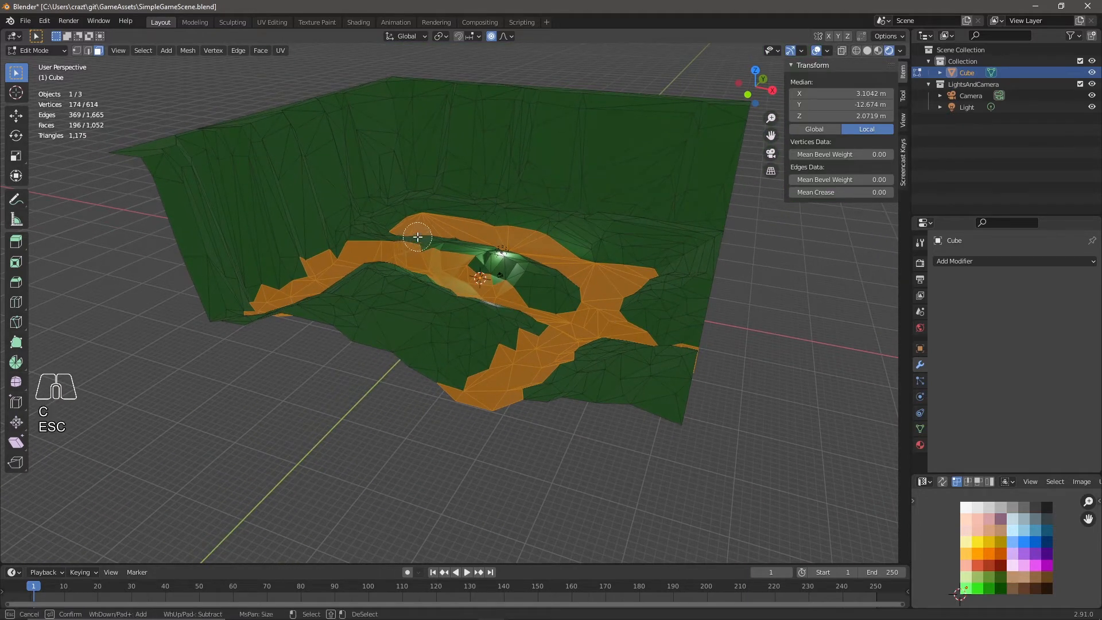
scroll(416, 239, "up", 4)
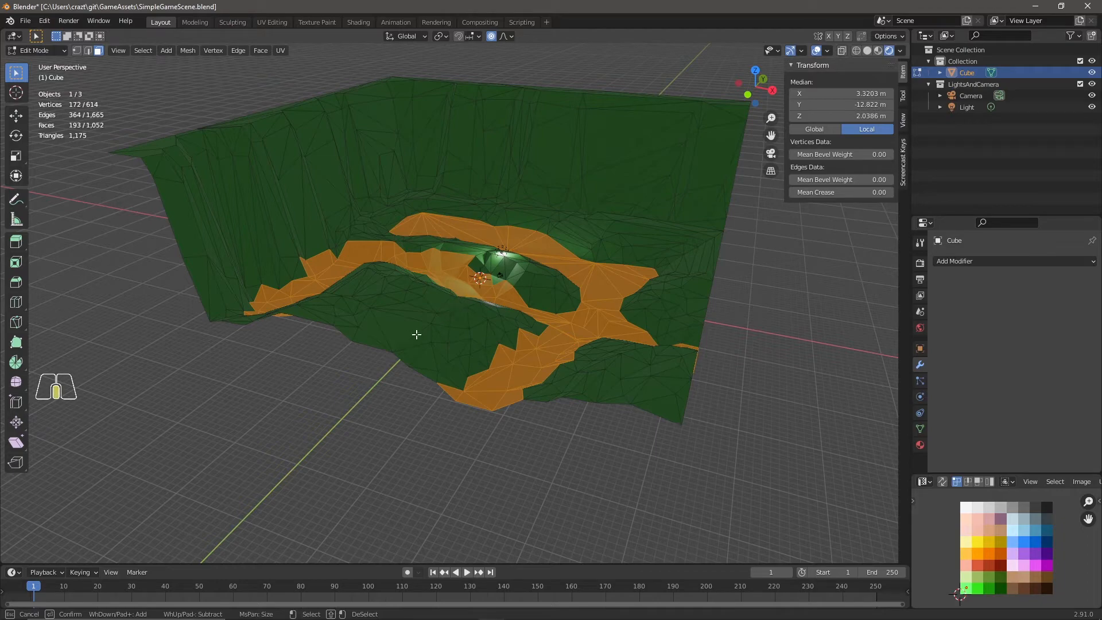
key("Escape")
middle_click_drag(459, 403, 408, 367)
key("c")
left_click_drag(444, 320, 449, 316)
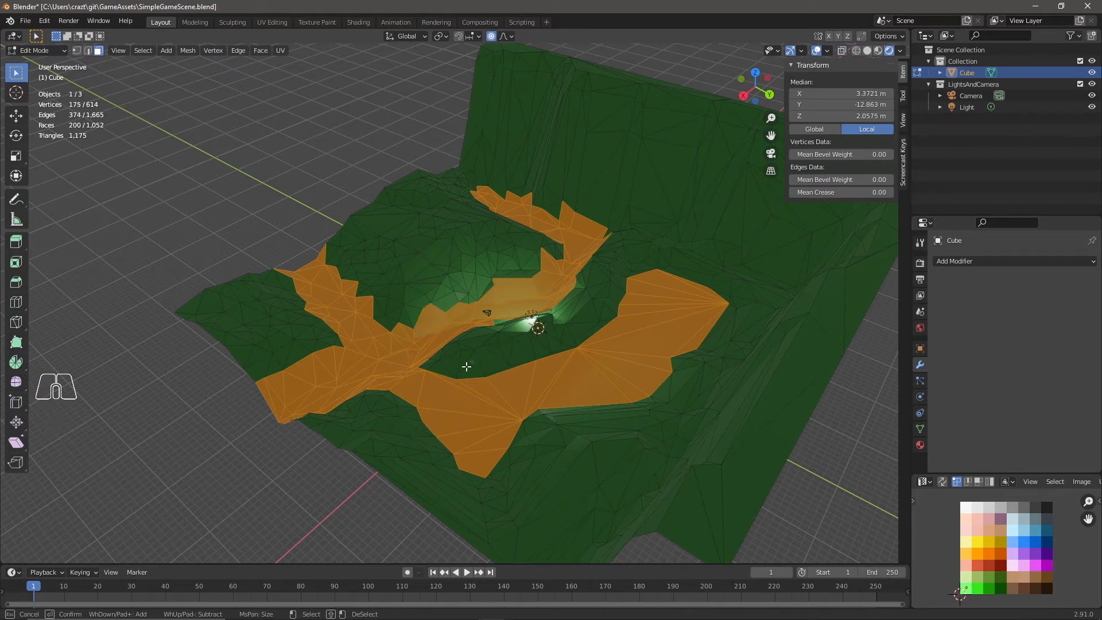
middle_click_drag(411, 423, 557, 427)
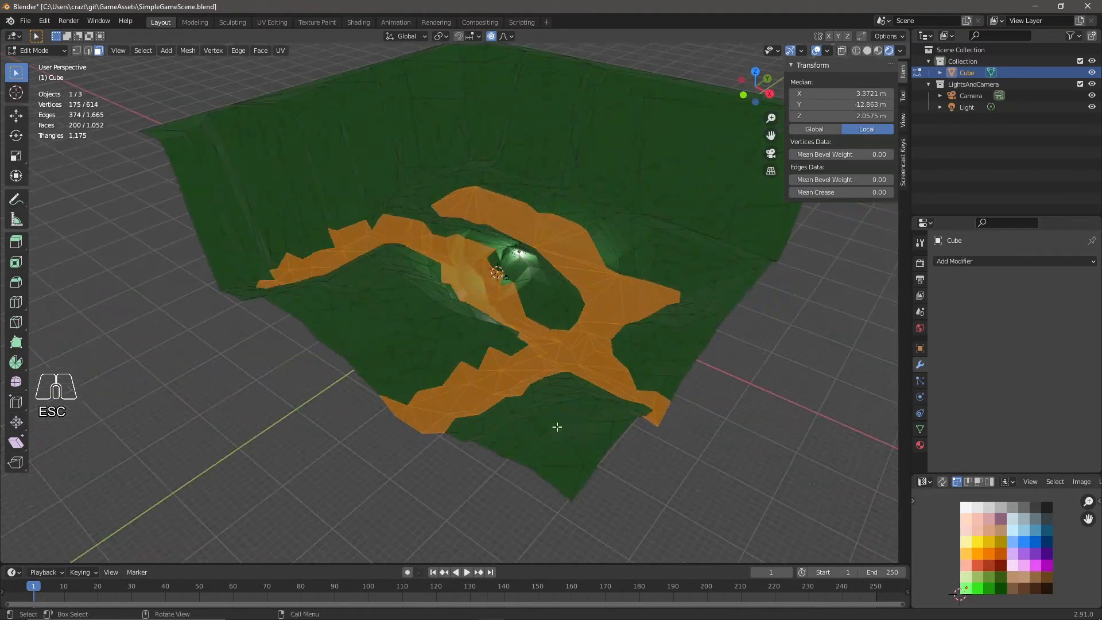
Step: Move the selected channel faces' UVs onto the pale yellow palette swatch and check the terrain in object mode
key("g")
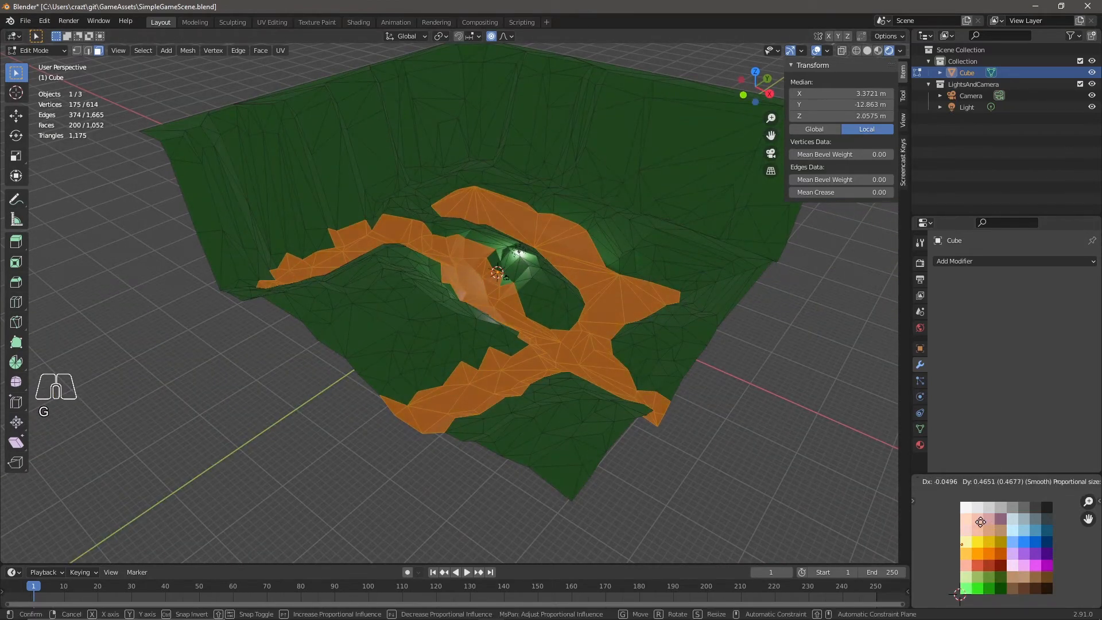
left_click(984, 521)
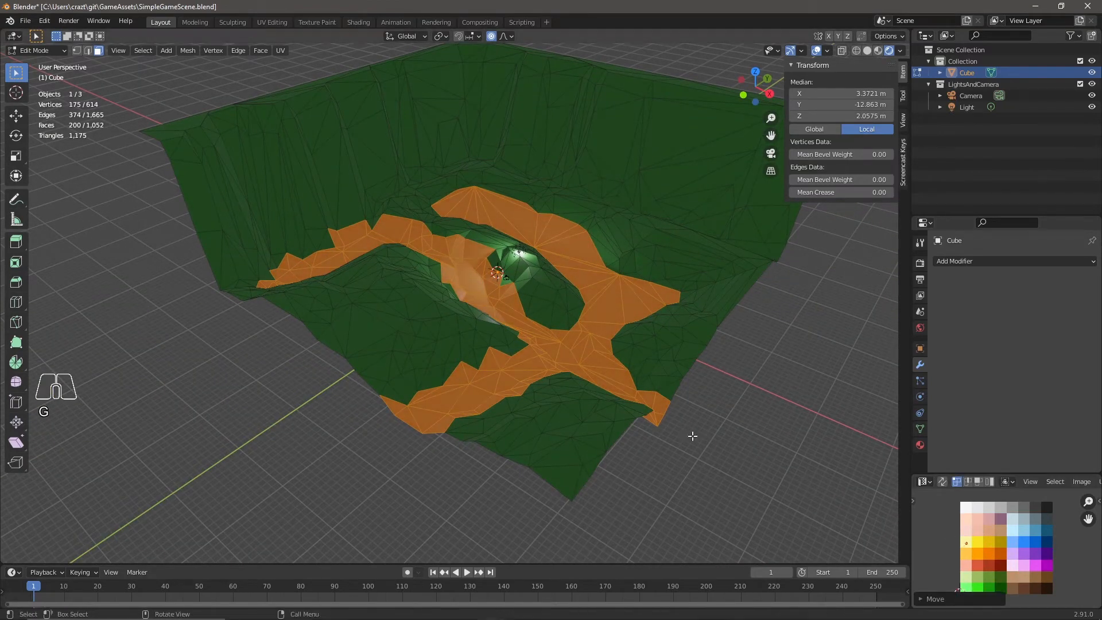
key("Tab")
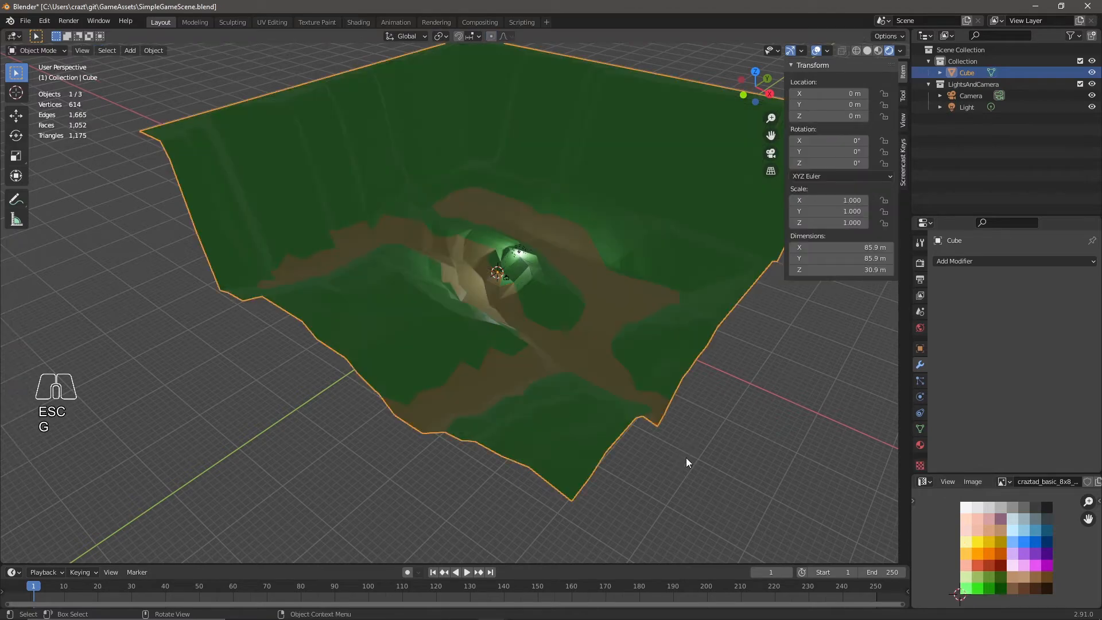
middle_click_drag(710, 450, 352, 340)
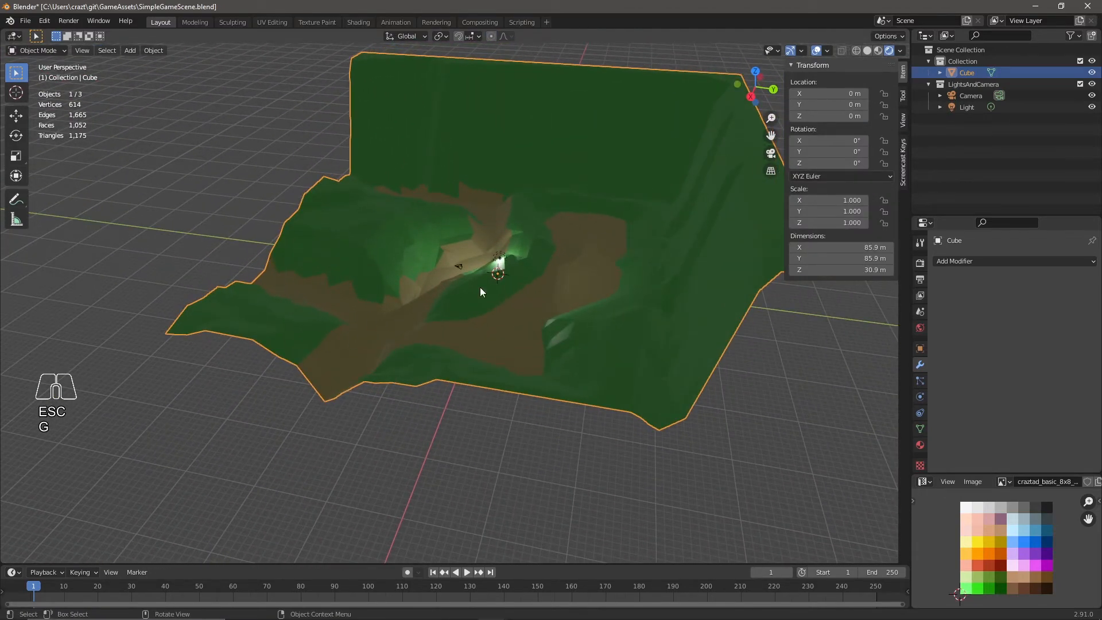
middle_click_drag(501, 376, 534, 405)
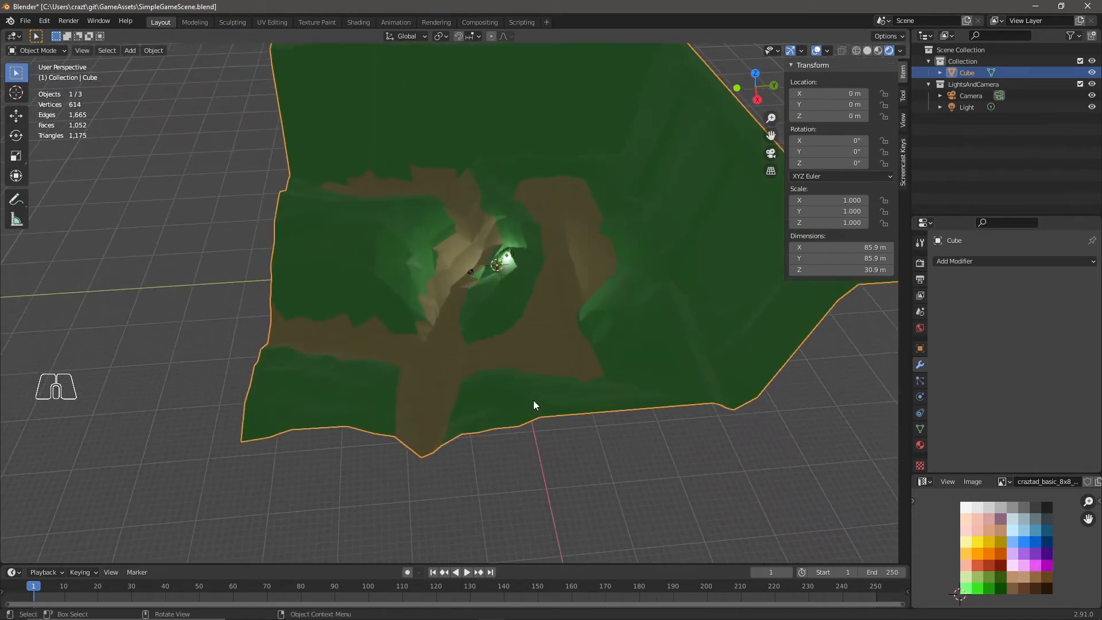
Step: Add a plane at the origin and scale its mesh up about 40 times in edit mode
key("shift+a")
mouse_move(447, 373)
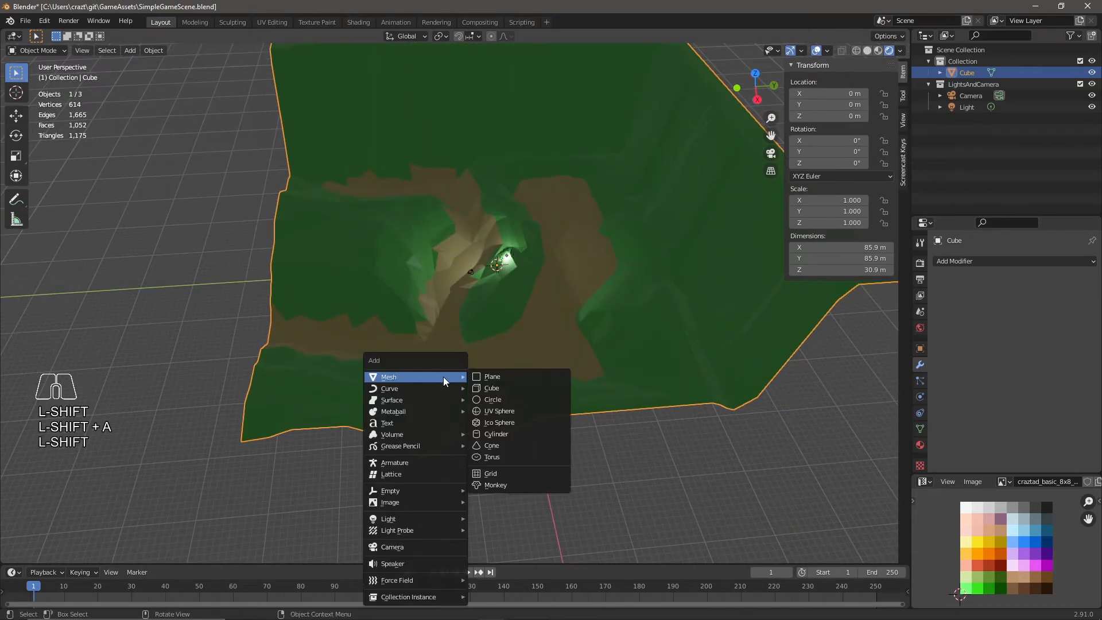
left_click(511, 374)
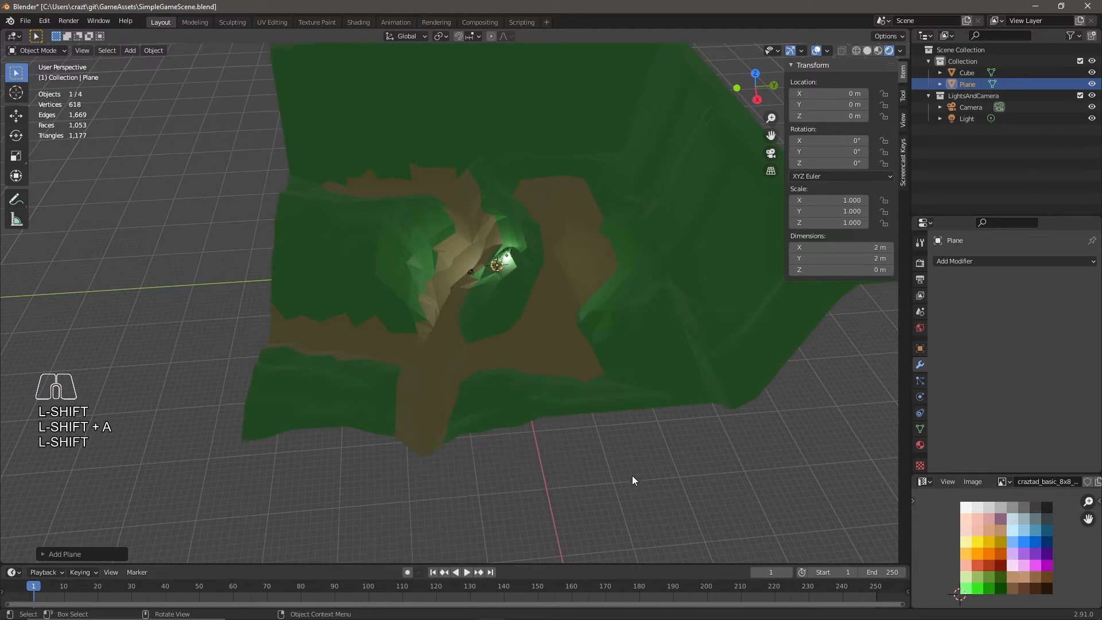
key("Tab")
key("s")
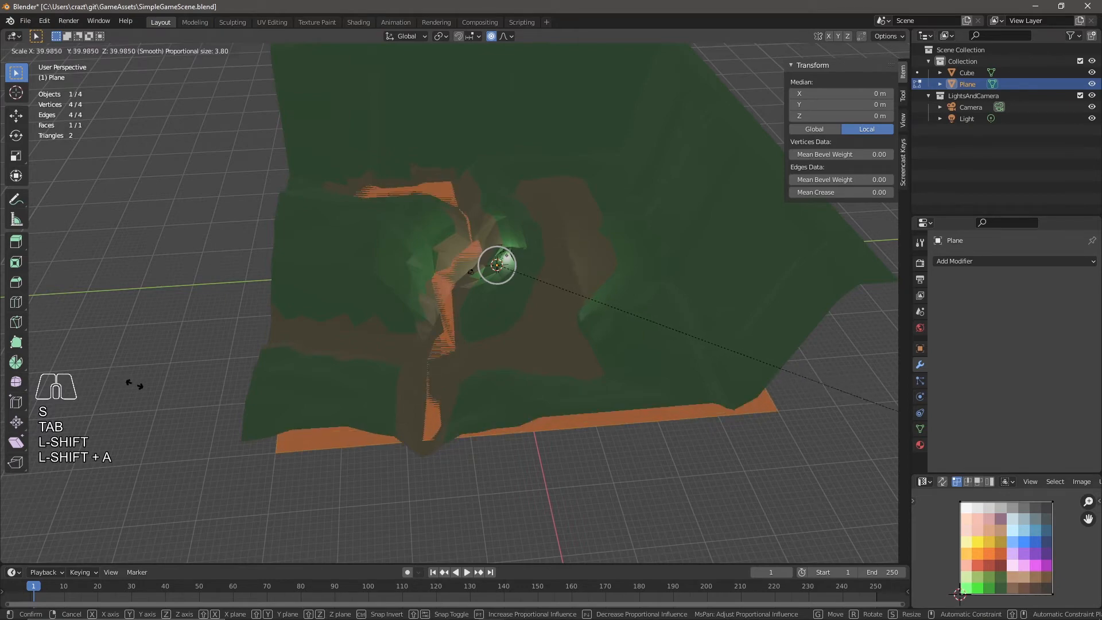
left_click(129, 358)
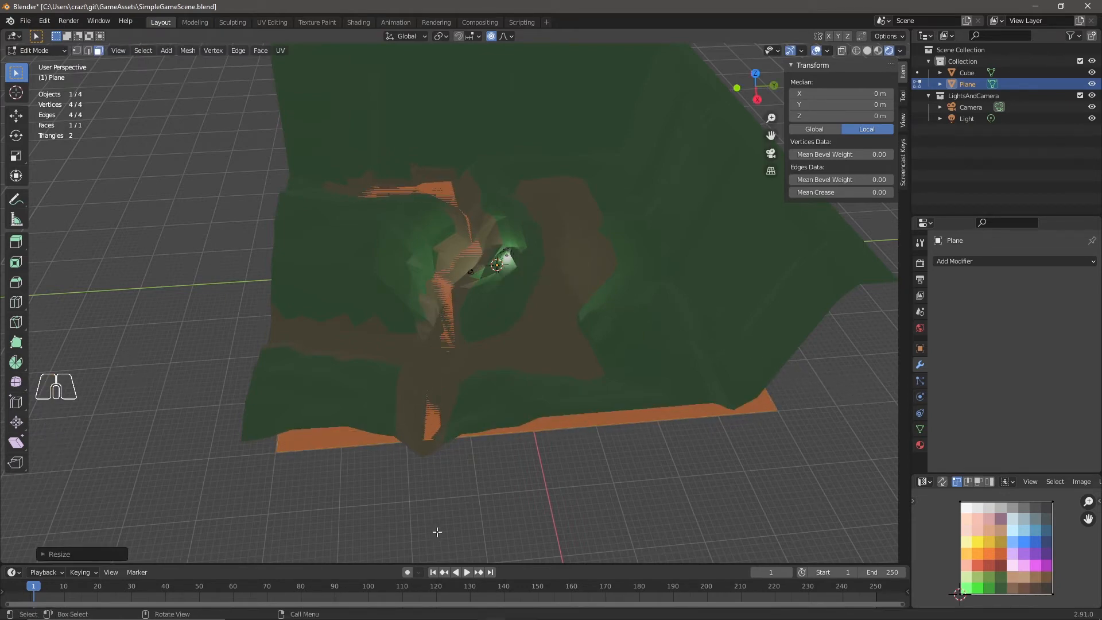
Step: Assign the existing palette material named Material to the plane
left_click(920, 444)
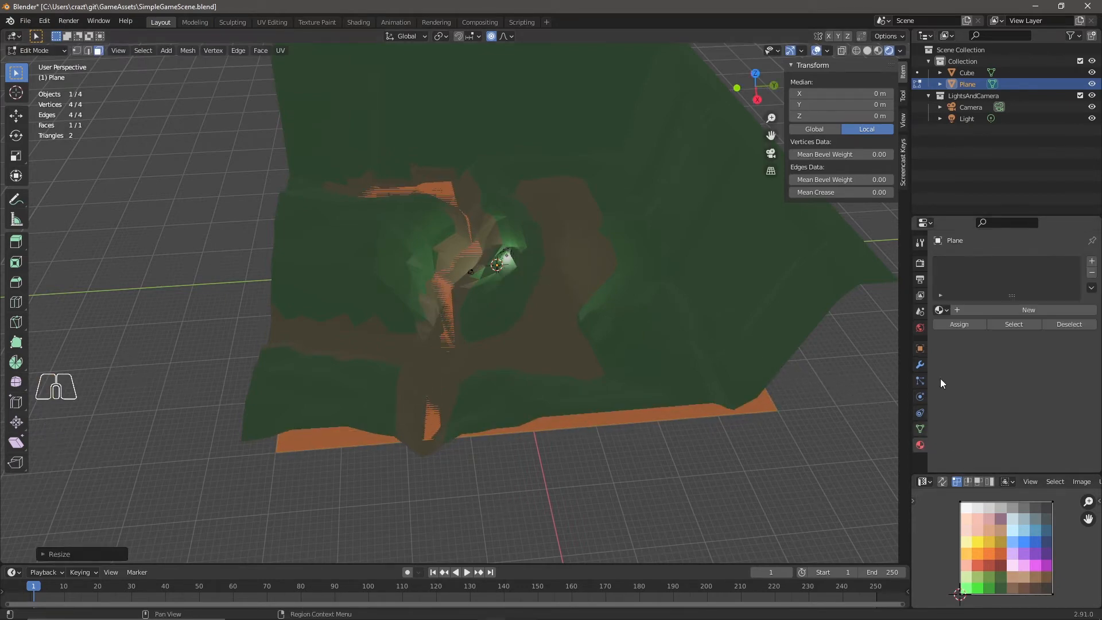
left_click(940, 310)
left_click(962, 327)
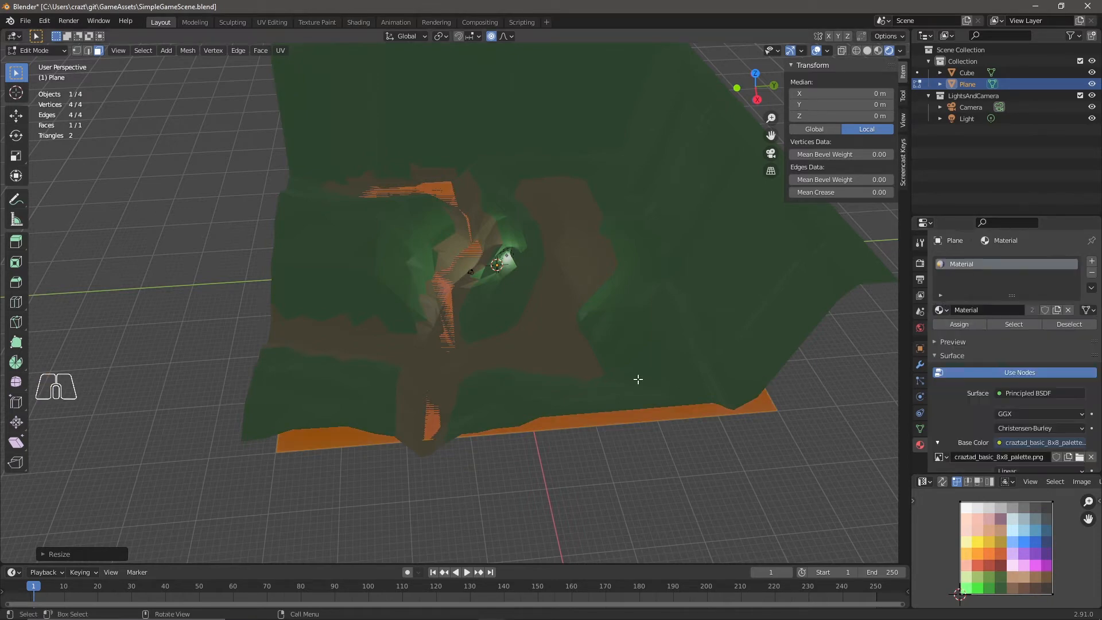
Step: Raise the plane to about 1.58 m as a water level and enlarge it to about 92.7 m square, beyond the terrain's edges
key("g")
key("z")
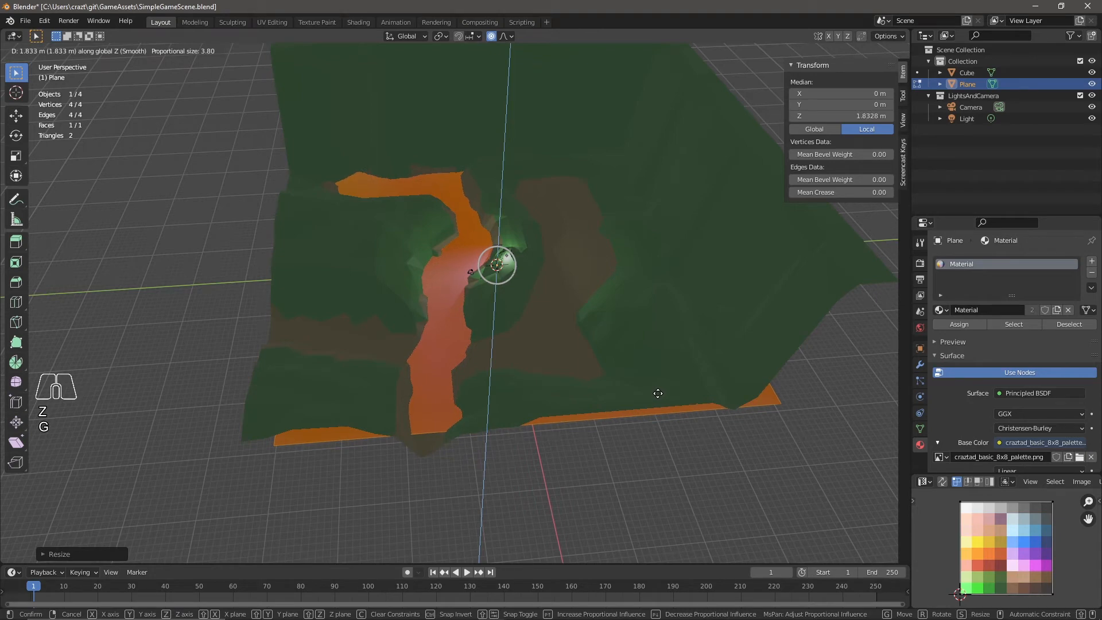
left_click(657, 393)
key("s")
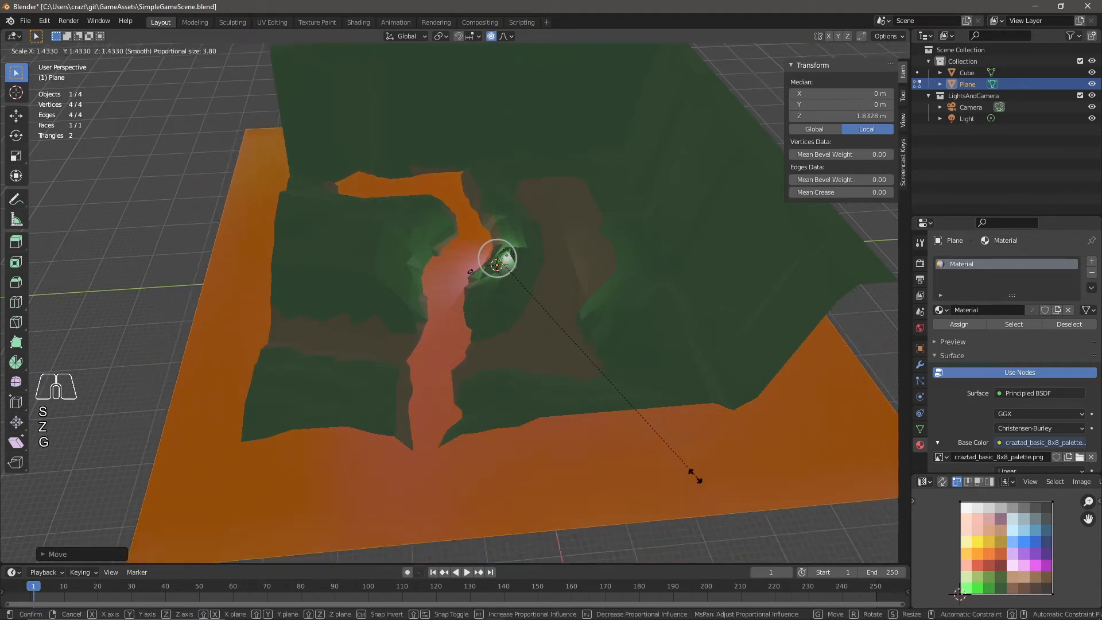
left_click(647, 445)
middle_click_drag(647, 445, 504, 430)
key("g")
key("z")
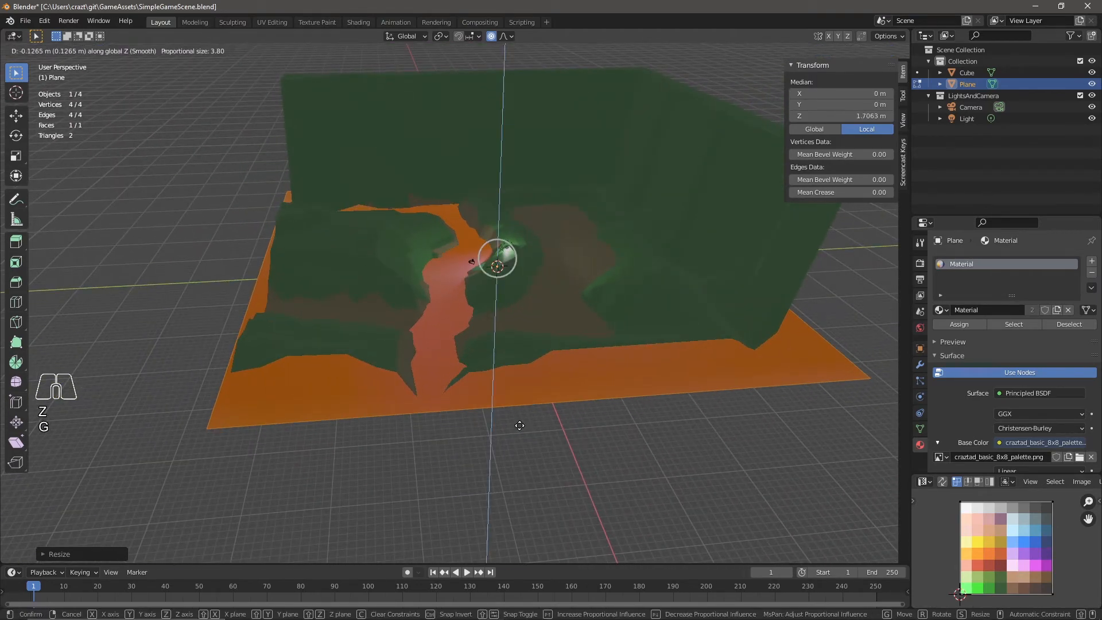
left_click(520, 426)
Step: Scale all of the plane's UVs to 0, move them onto a blue palette swatch, and return to object mode
middle_click_drag(519, 426, 502, 449)
key("a")
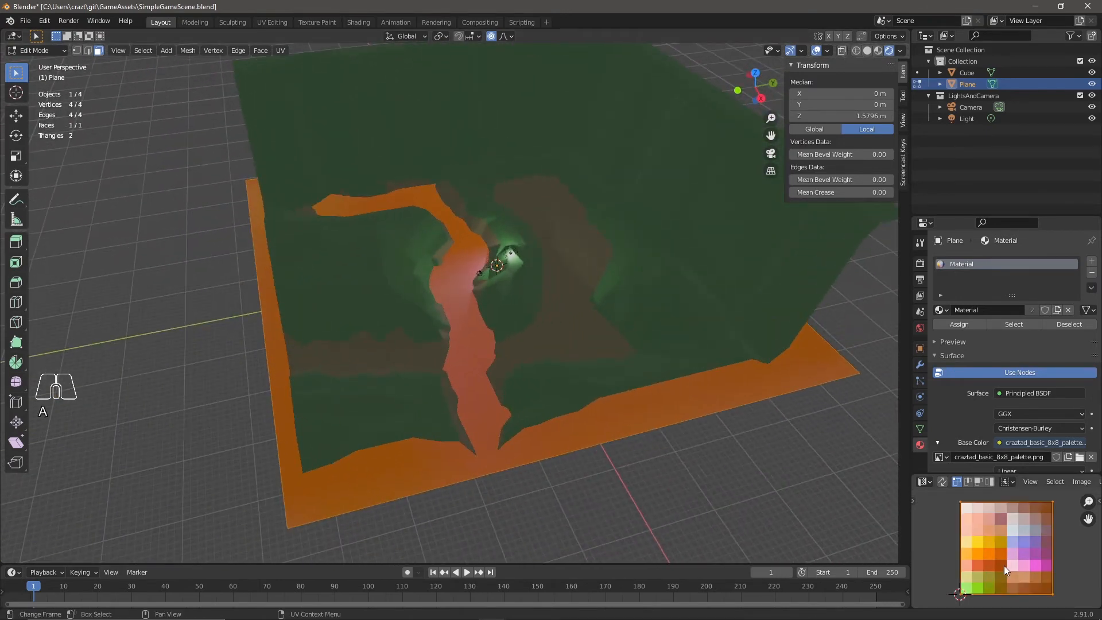
key("s")
key("KP_0")
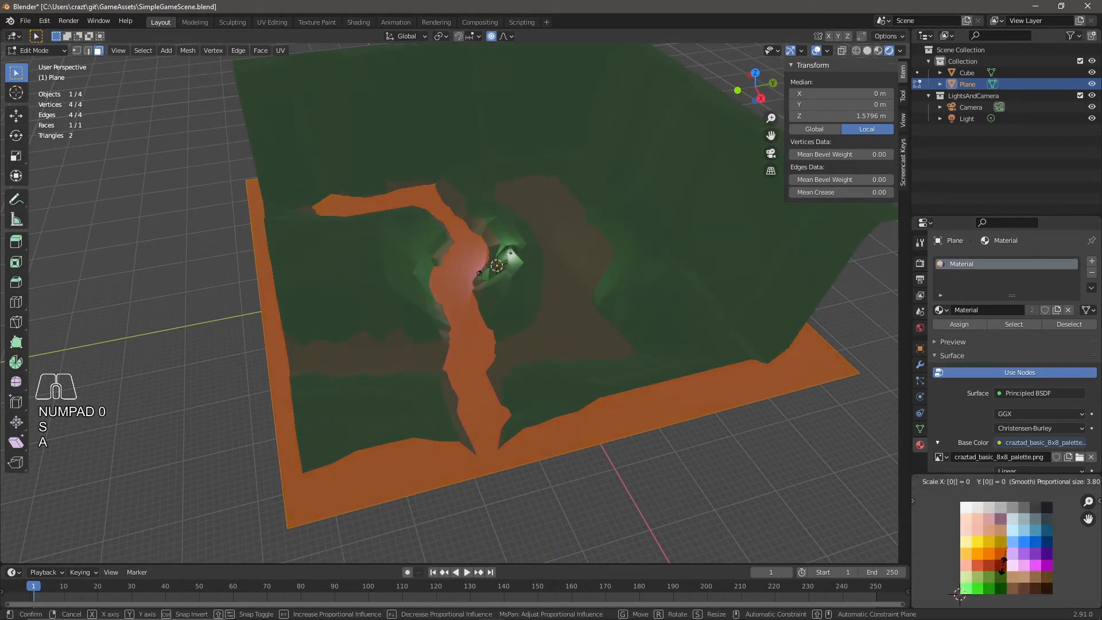
key("Return")
key("g")
left_click(1013, 541)
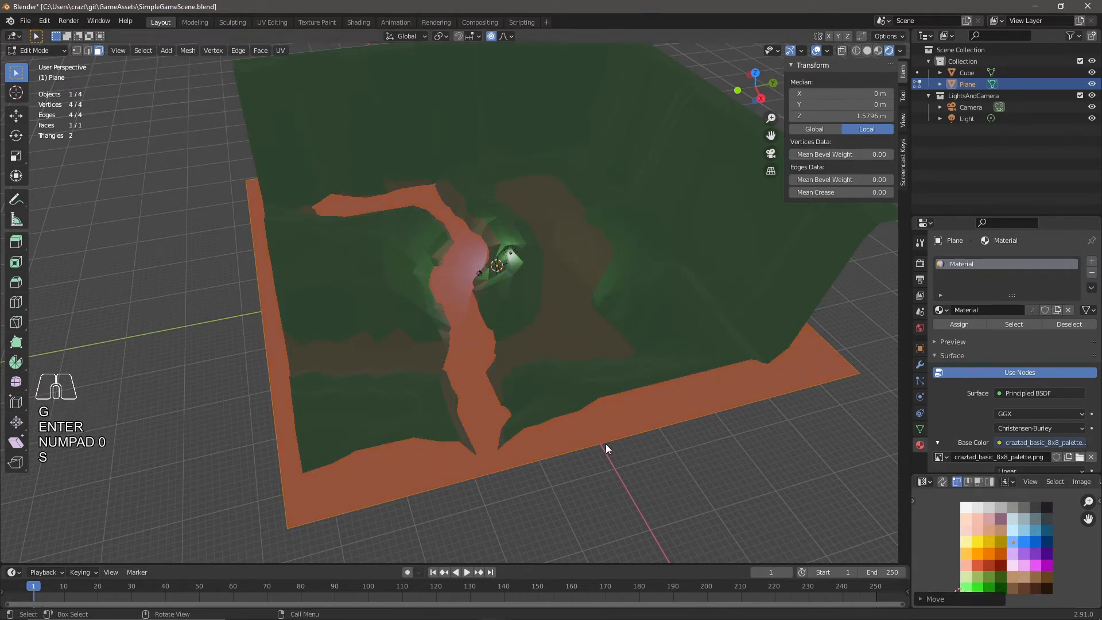
key("Tab")
Step: View the river scene through the camera and inspect the whole terrain with its water plane from above
key("grave")
left_click(449, 505)
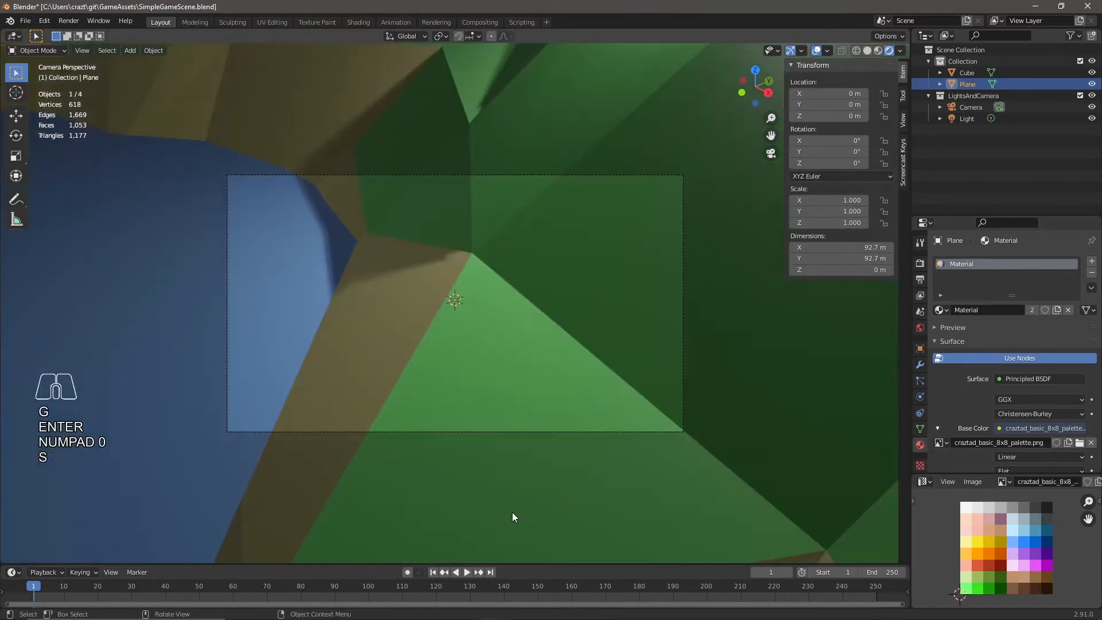
key("Escape")
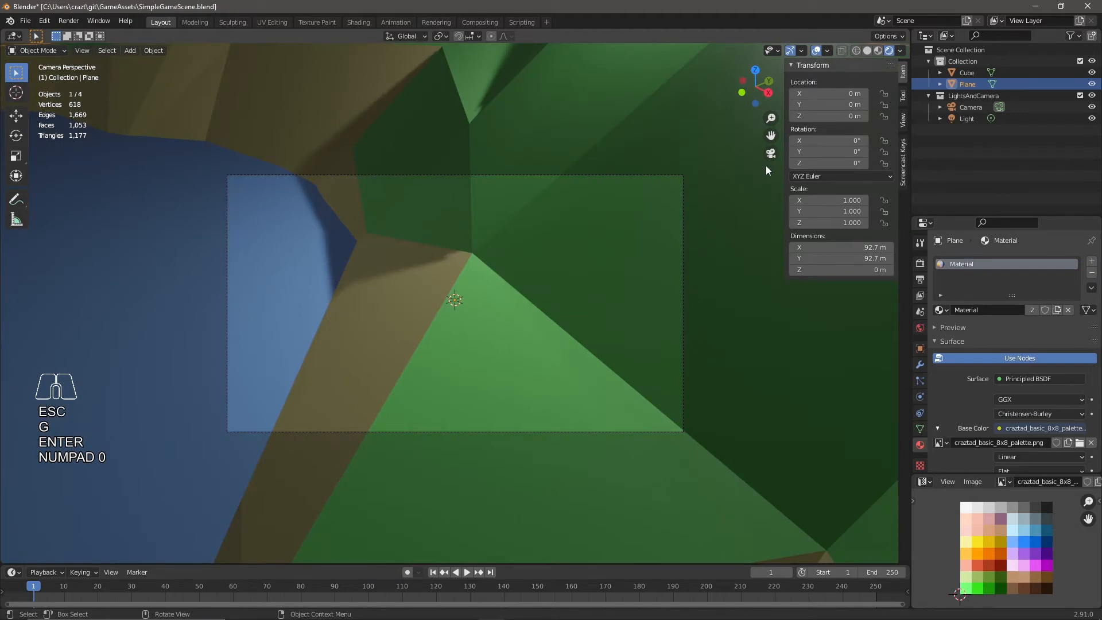
scroll(726, 242, "down", 6)
left_click(614, 401)
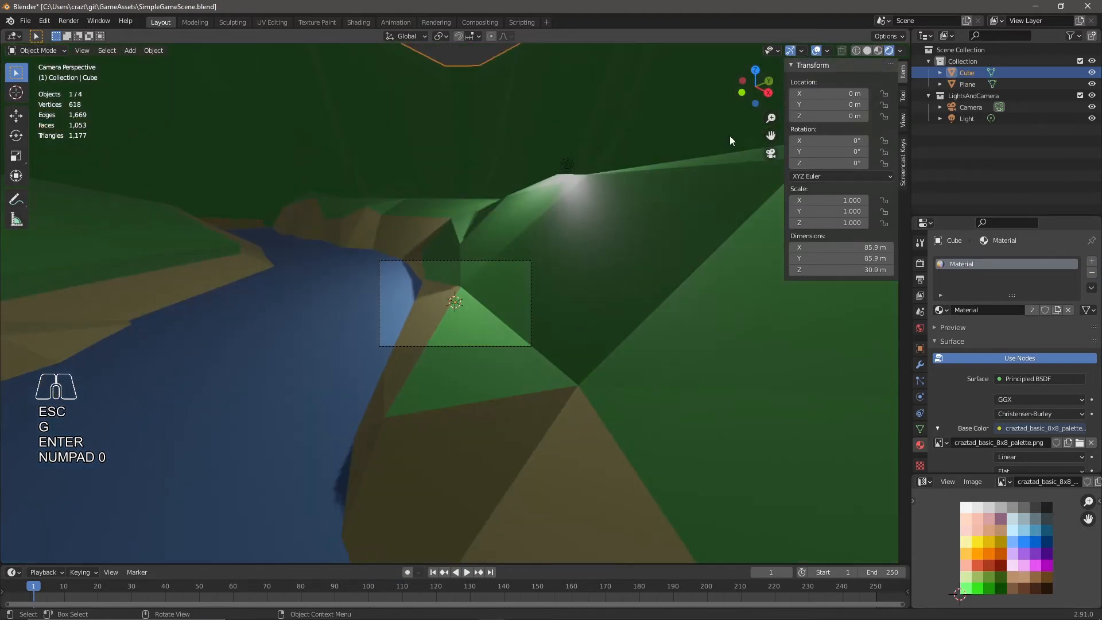
middle_click_drag(672, 182, 332, 311)
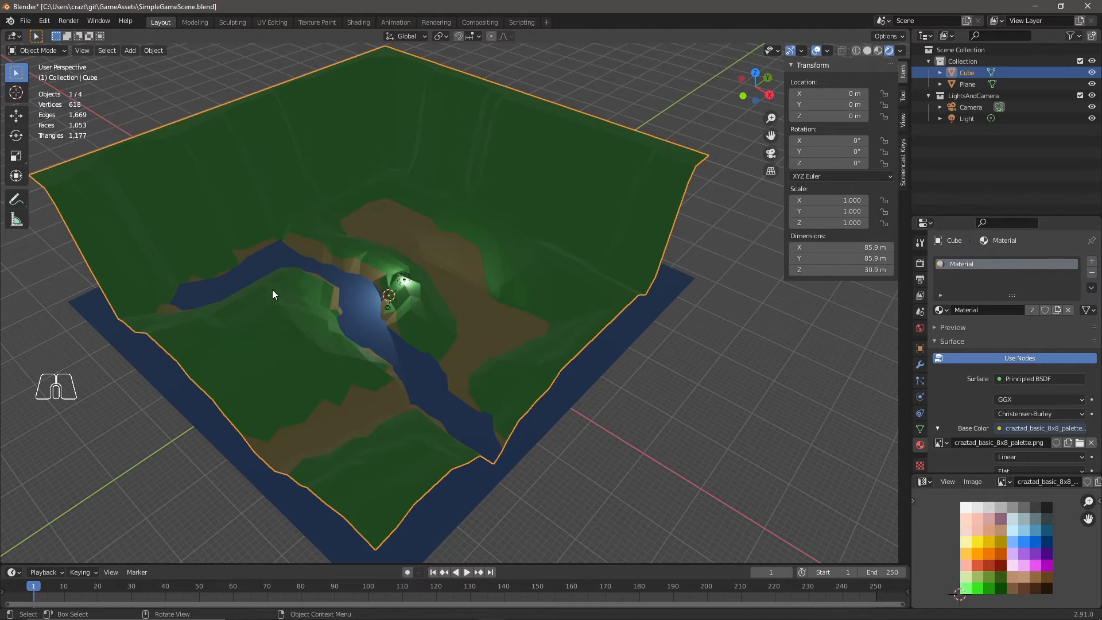
middle_click_drag(242, 381, 281, 370)
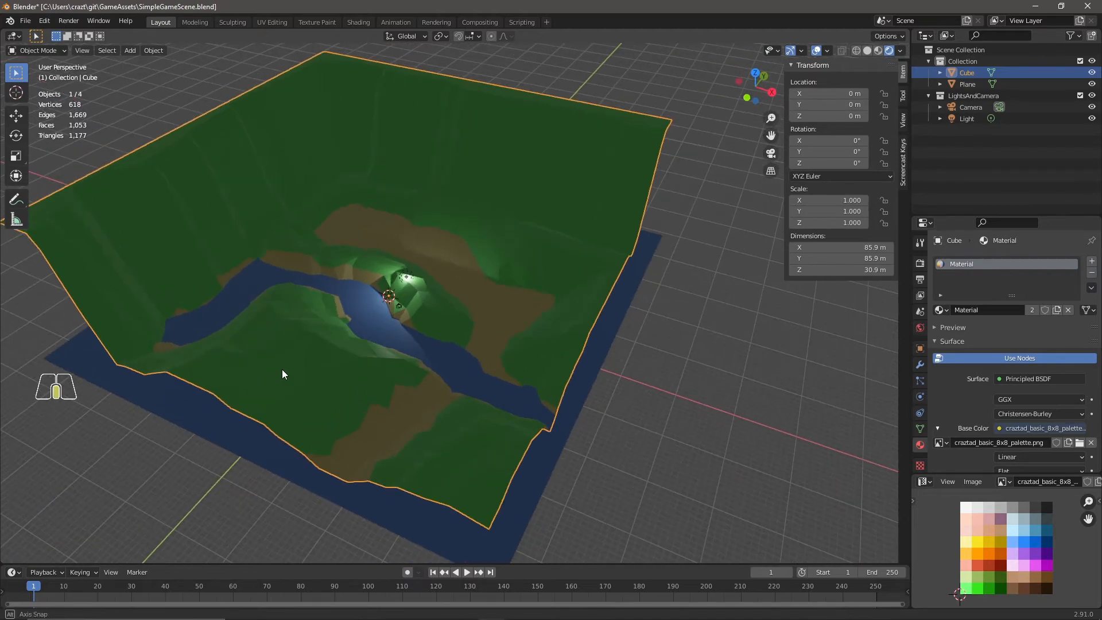
Step: Duplicate the water plane in place and rotate the copy 90° about the Y axis
left_click(212, 423)
key("shift+d")
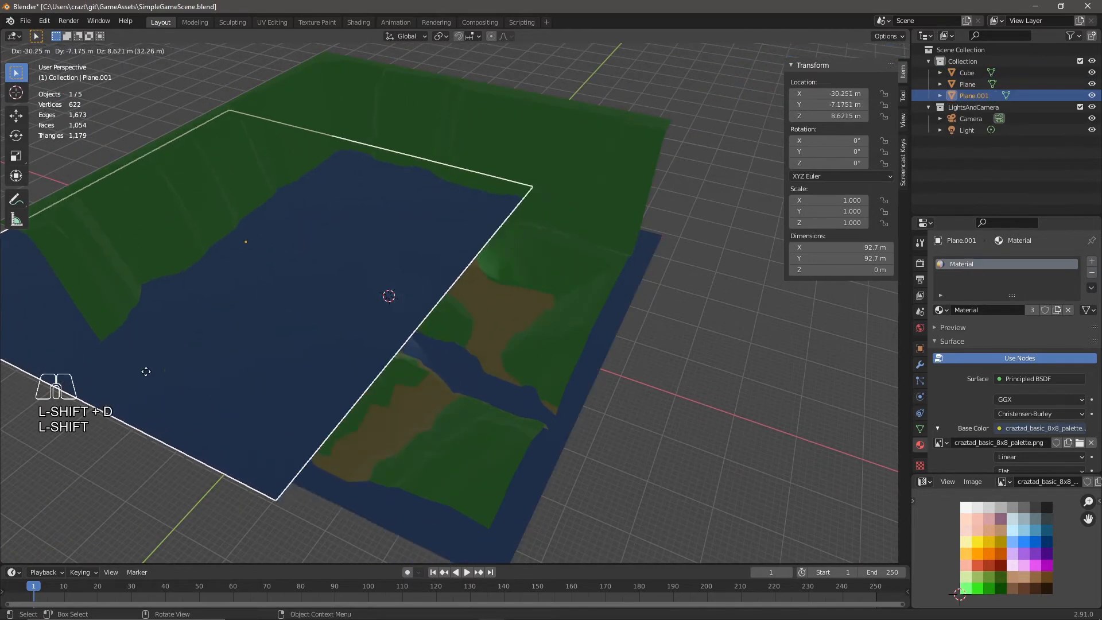
key("Escape")
key("r")
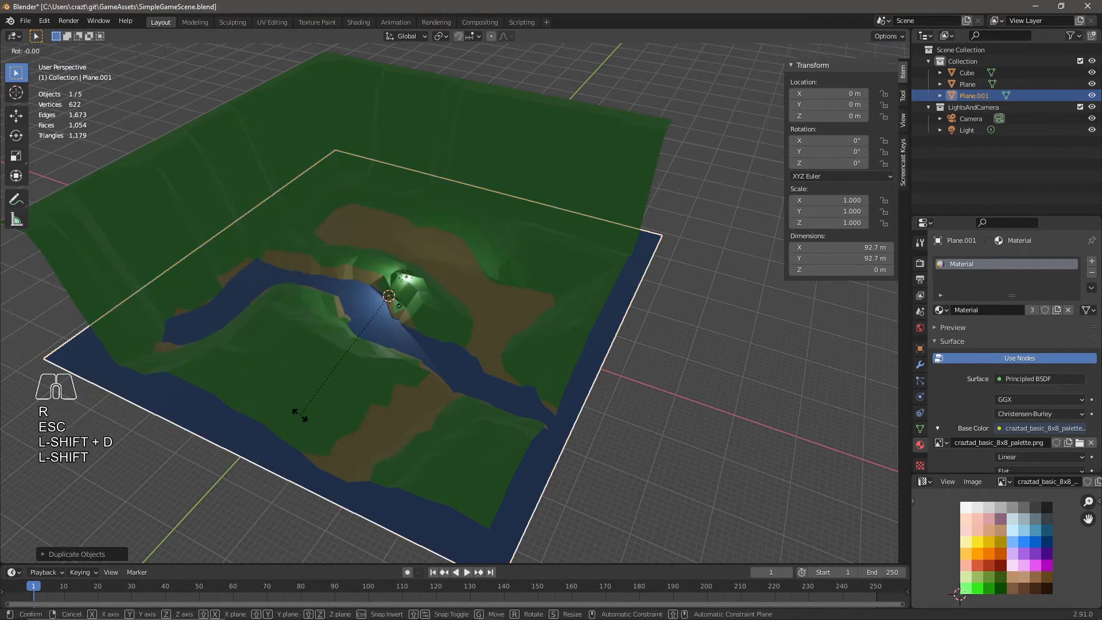
key("y")
key("KP_9")
key("KP_0")
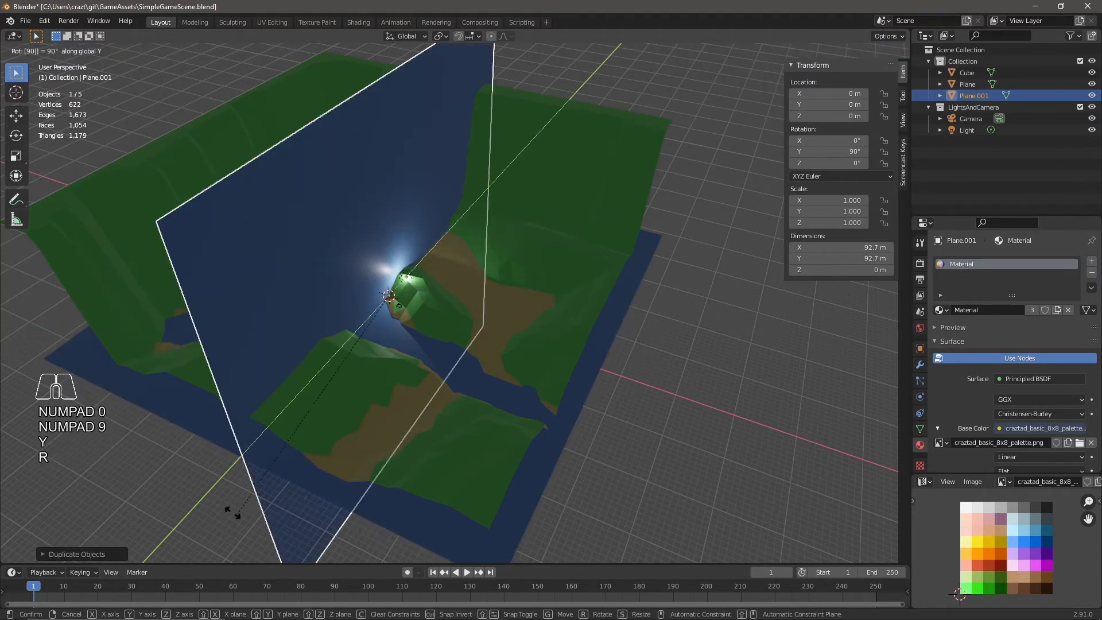
key("Return")
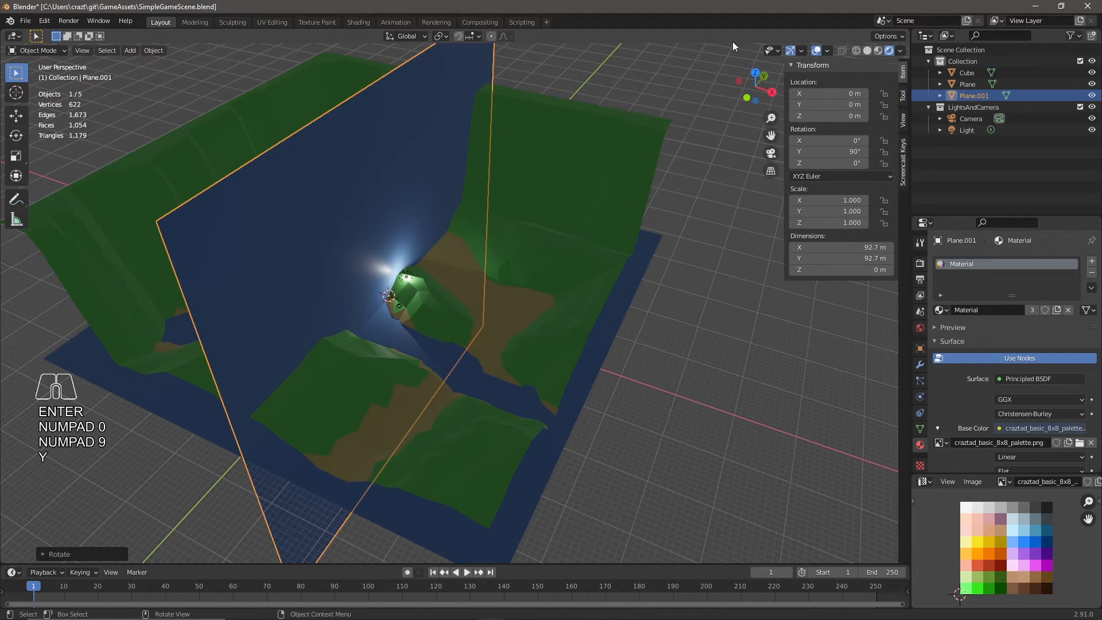
Step: In top view, move the upright plane to about X -37.4 m, Y -28.2 m, beside the river's far end
key("KP_7")
key("g")
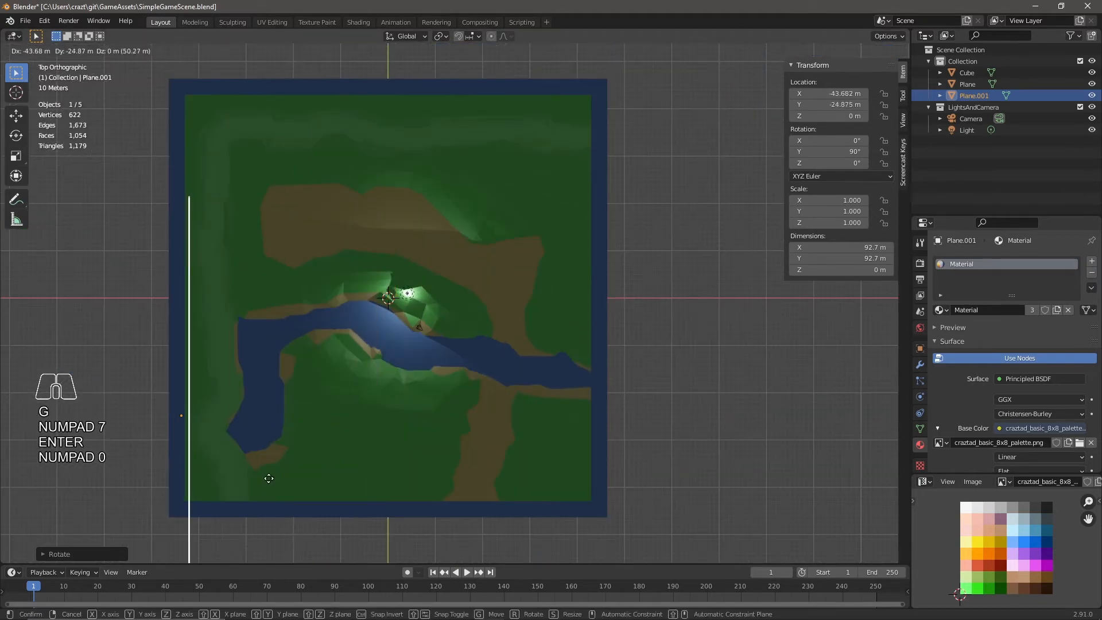
left_click(356, 482)
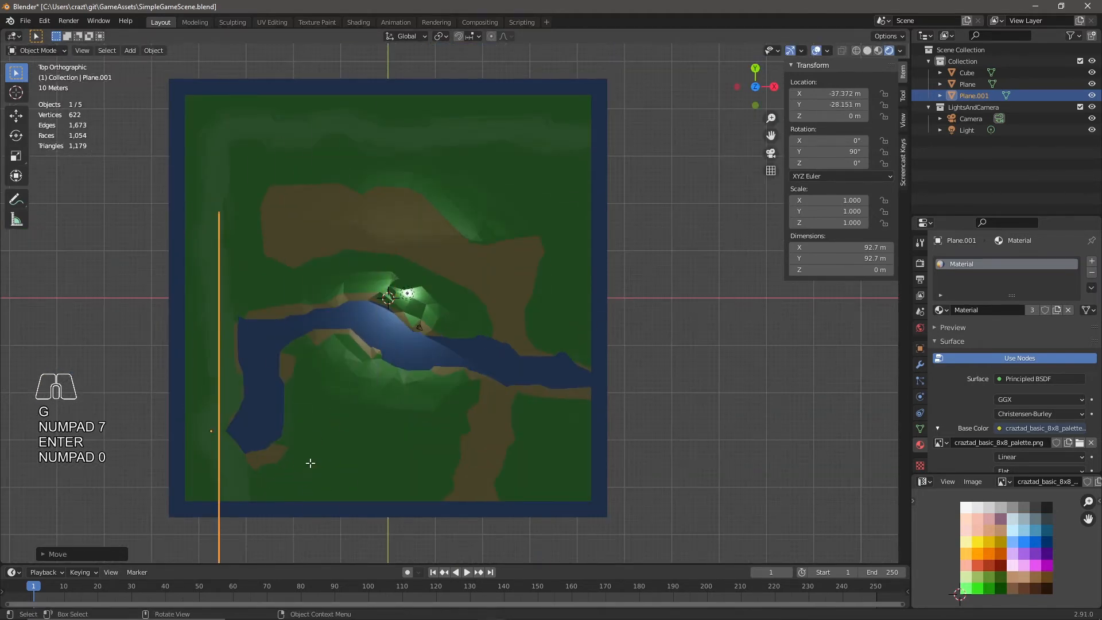
Step: In edit mode, narrow the upright plane along the global Y axis to a strip about 14 m wide
key("Tab")
middle_click_drag(381, 473, 310, 360)
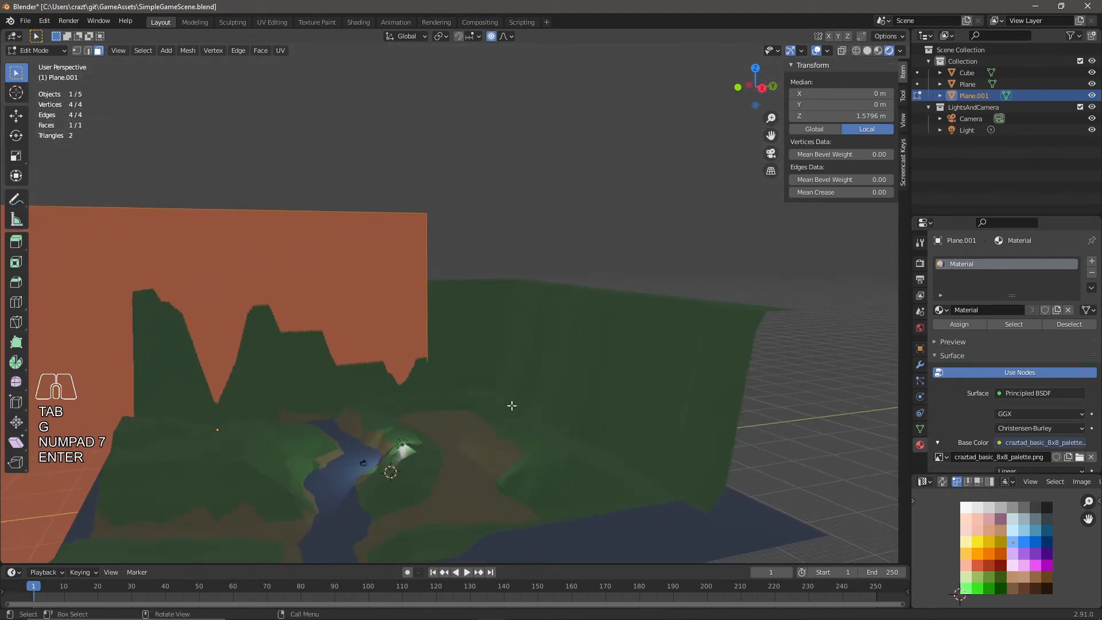
key("s")
key("y")
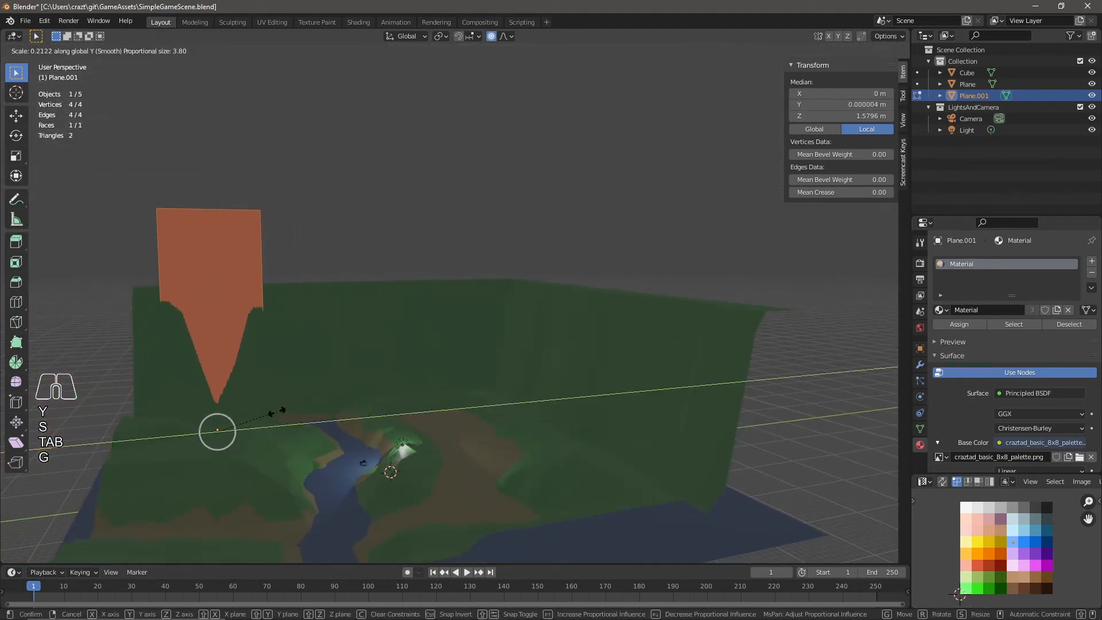
left_click(218, 430)
middle_click_drag(218, 430, 320, 436)
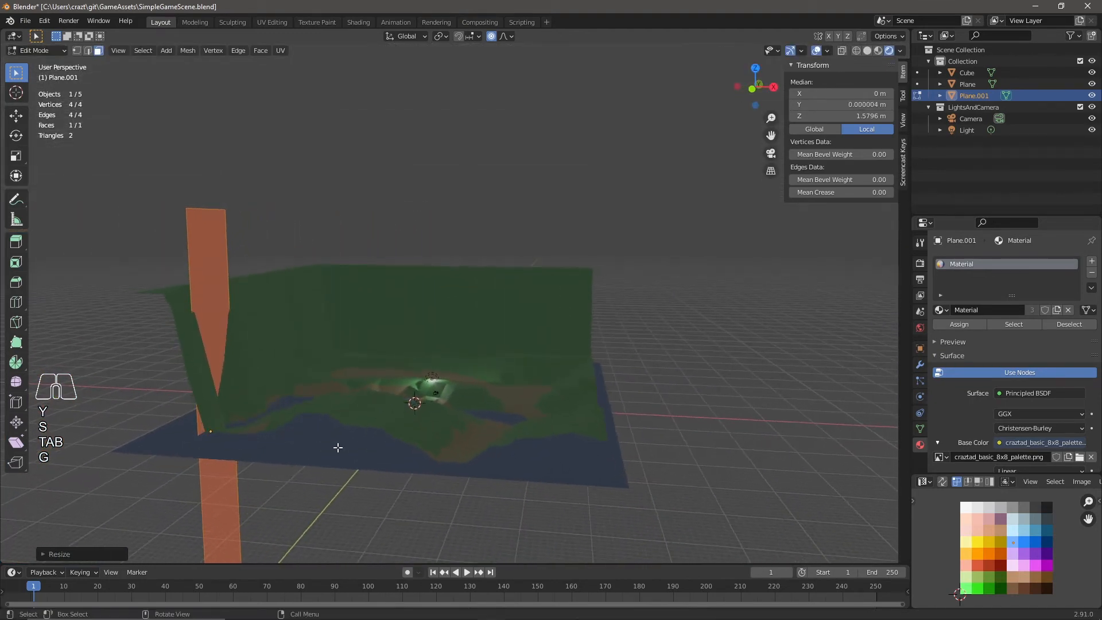
Step: Tilt the strip about the global Y axis to match the cliff's slope and move it just in front of the cliff face
key("r")
key("y")
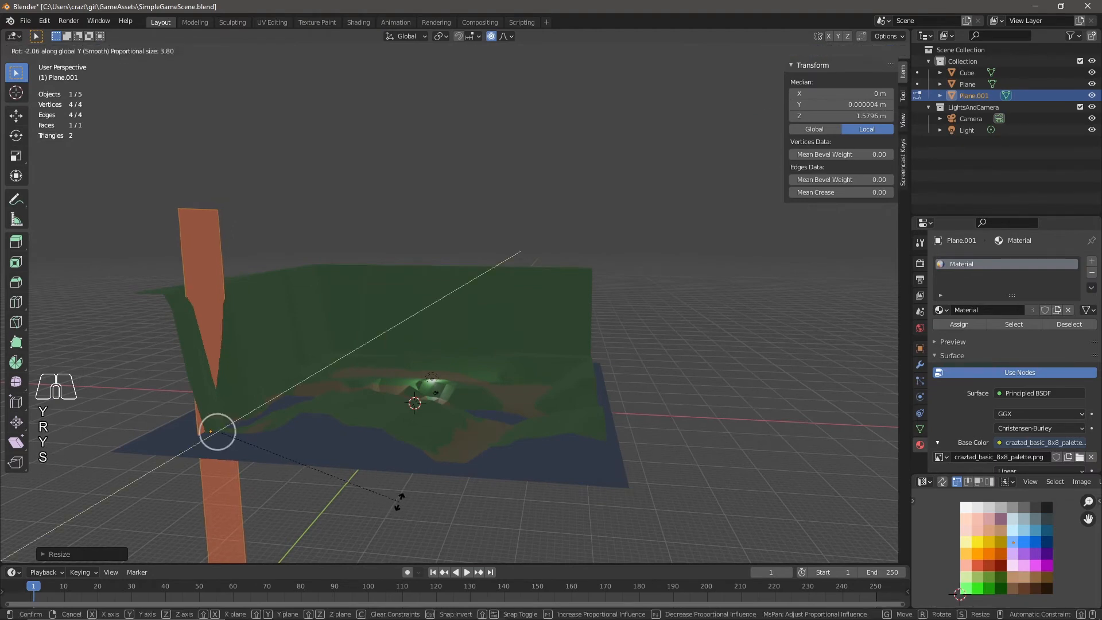
left_click(435, 481)
key("g")
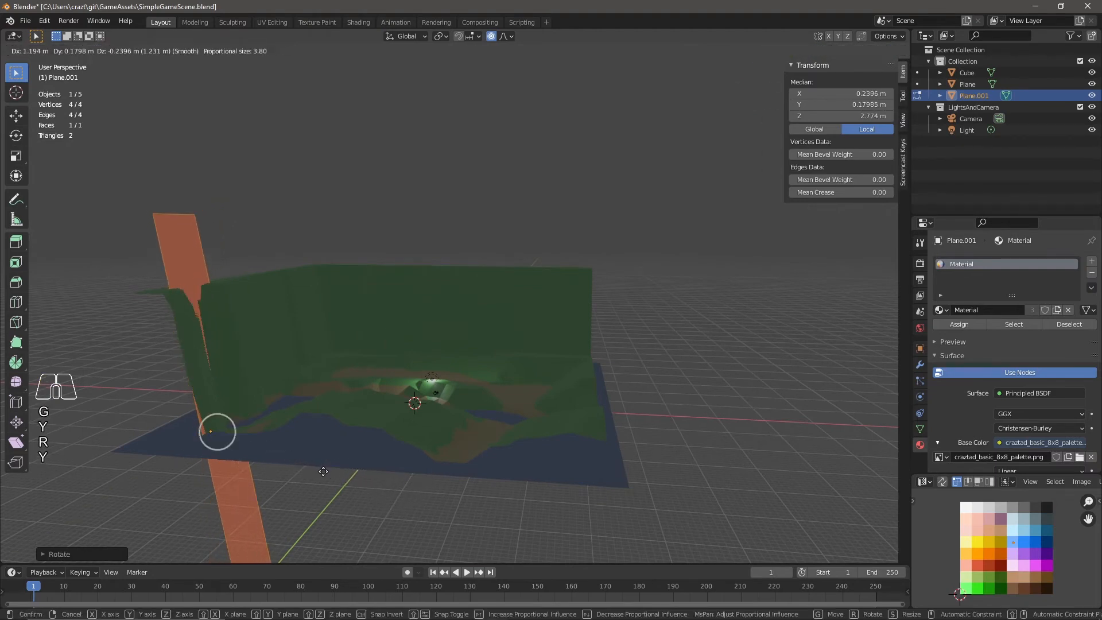
left_click(330, 472)
mouse_move(354, 491)
middle_mouse_down()
mouse_move(239, 499)
mouse_move(353, 499)
middle_mouse_up()
key("g")
left_click(352, 490)
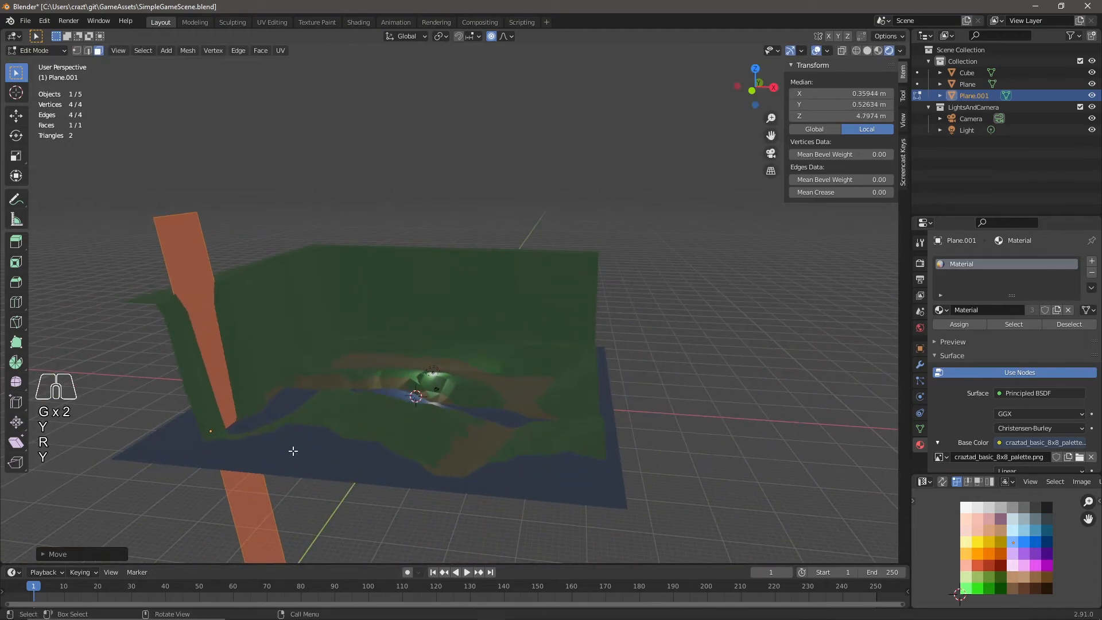
Step: Select the strip's two upper vertices and slide them down along the side edges to the cliff's rim
middle_click_drag(300, 450, 295, 447)
key("1")
left_click_drag(115, 186, 189, 238)
key("g")
key("g")
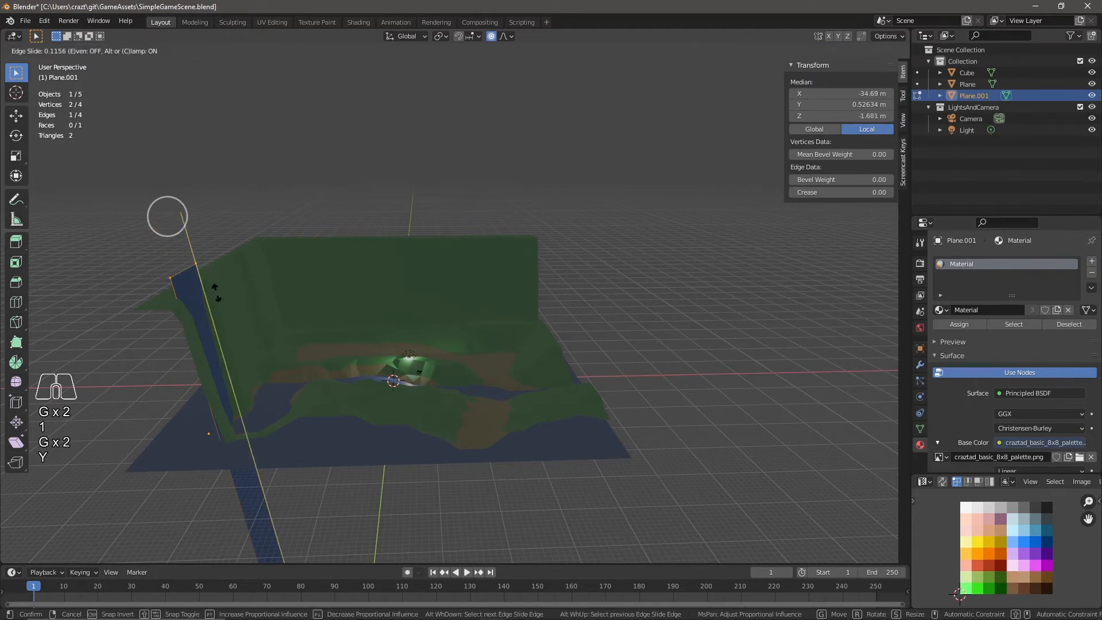
left_click(217, 295)
Step: Turn off proportional editing and slide the strip's two lower vertices up along the side edges to the river's water level
left_click(491, 37)
scroll(396, 450, "down", 2)
left_click_drag(315, 494, 380, 553)
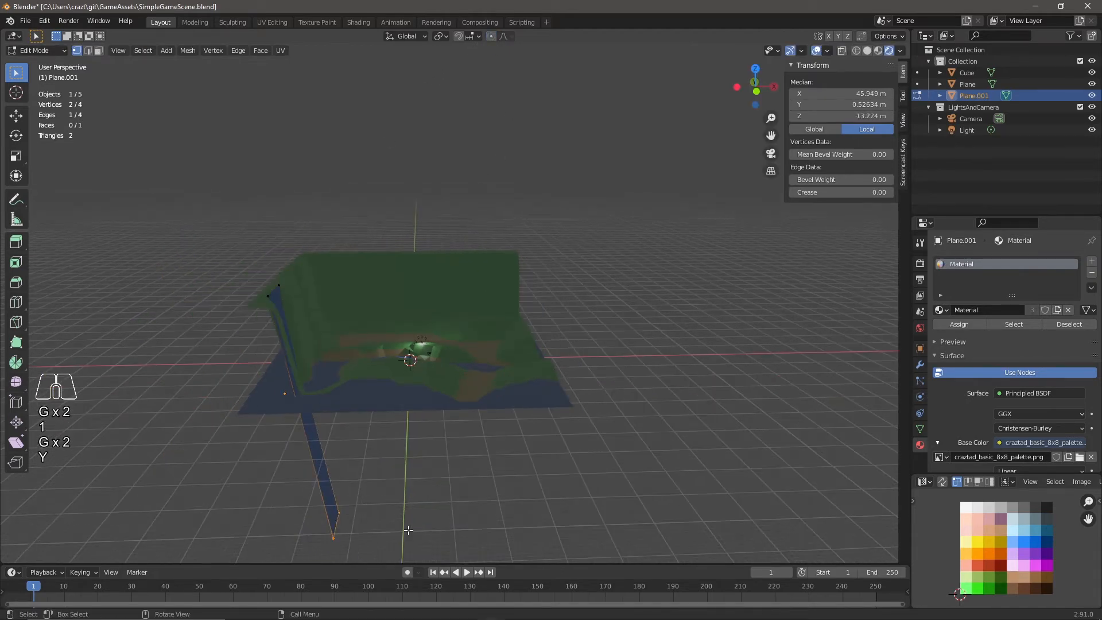
middle_click_drag(408, 530, 381, 500)
key("g")
key("g")
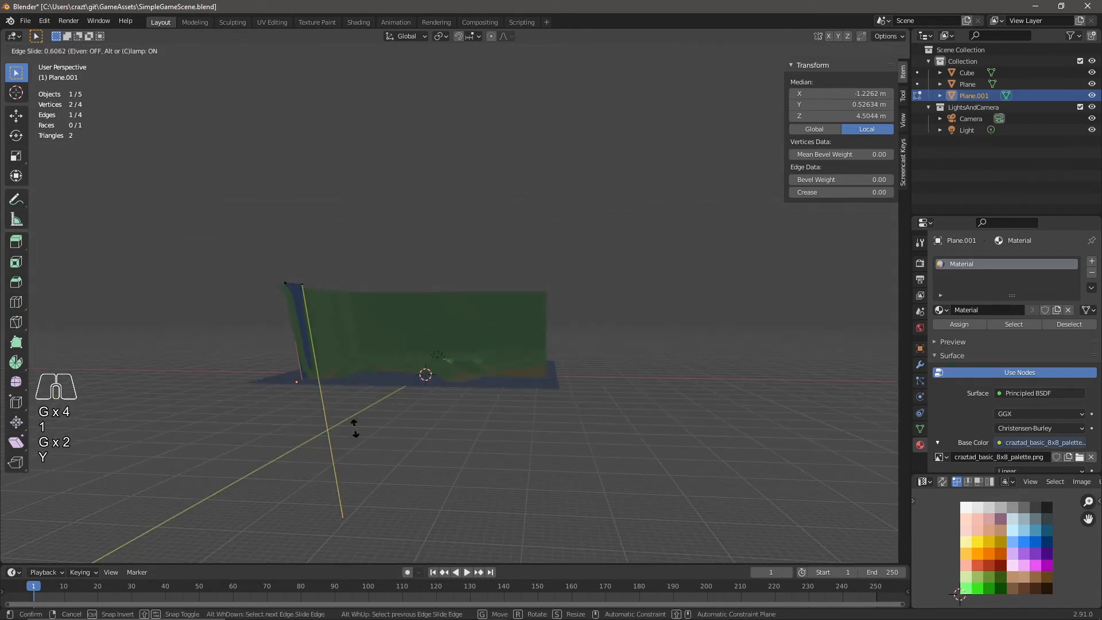
left_click(357, 425)
Step: Extrude the waterfall strip's lower edge a short distance into the river
middle_click_drag(357, 424, 278, 352)
key("e")
left_click(365, 420)
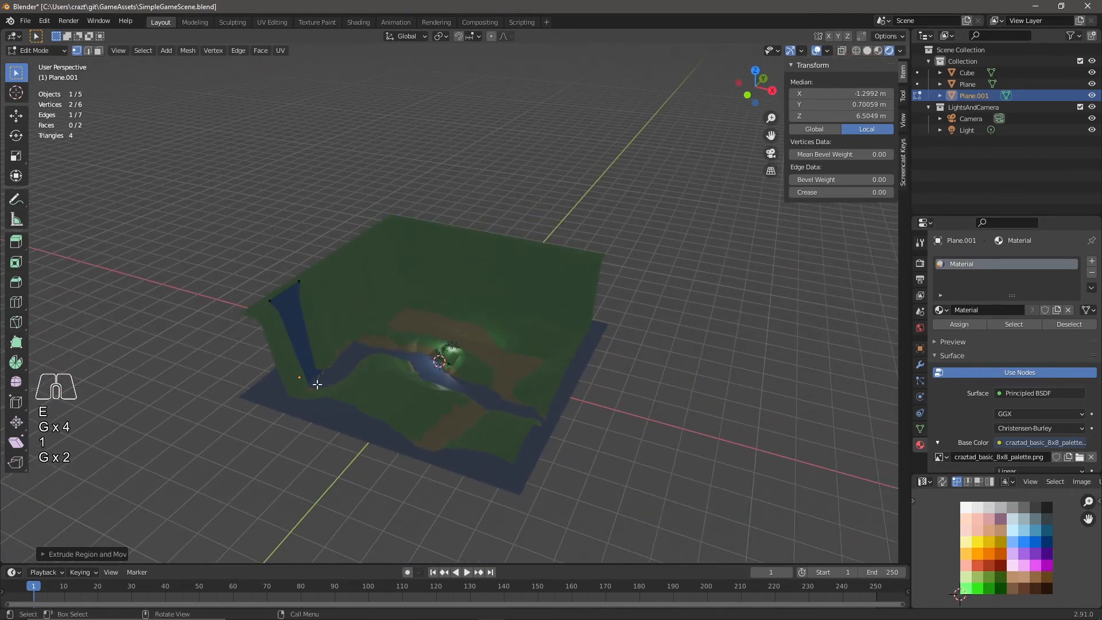
Step: Select the waterfall's upper edge, scale it slightly narrower, and extrude it back over the cliff top
middle_click_drag(322, 428, 361, 429)
left_click_drag(253, 246, 290, 376)
middle_click_drag(291, 376, 327, 405)
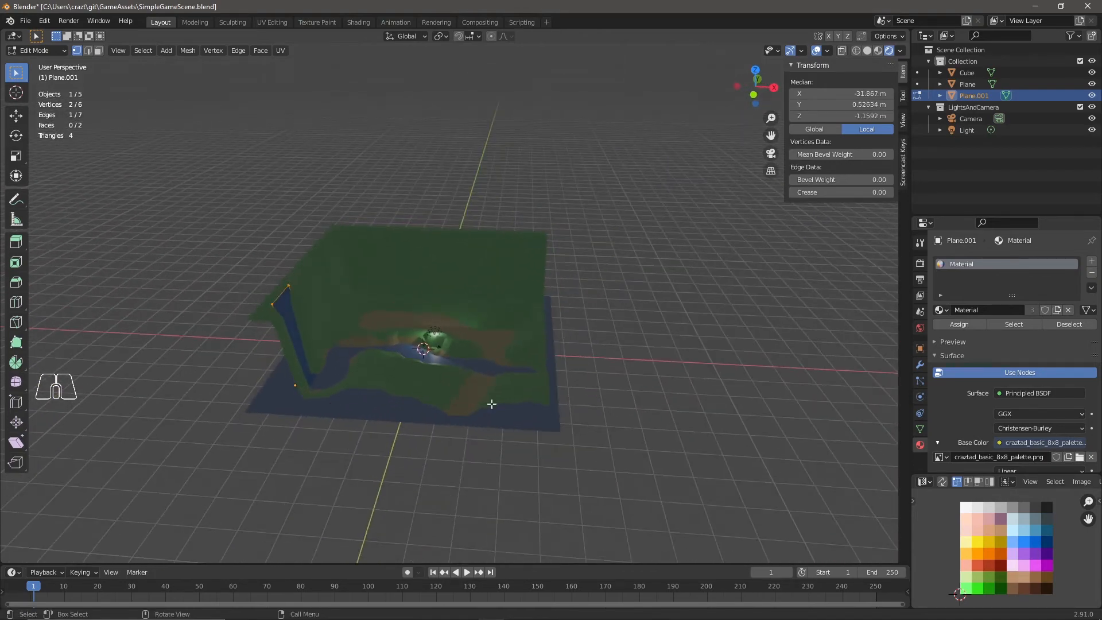
key("s")
left_click(407, 395)
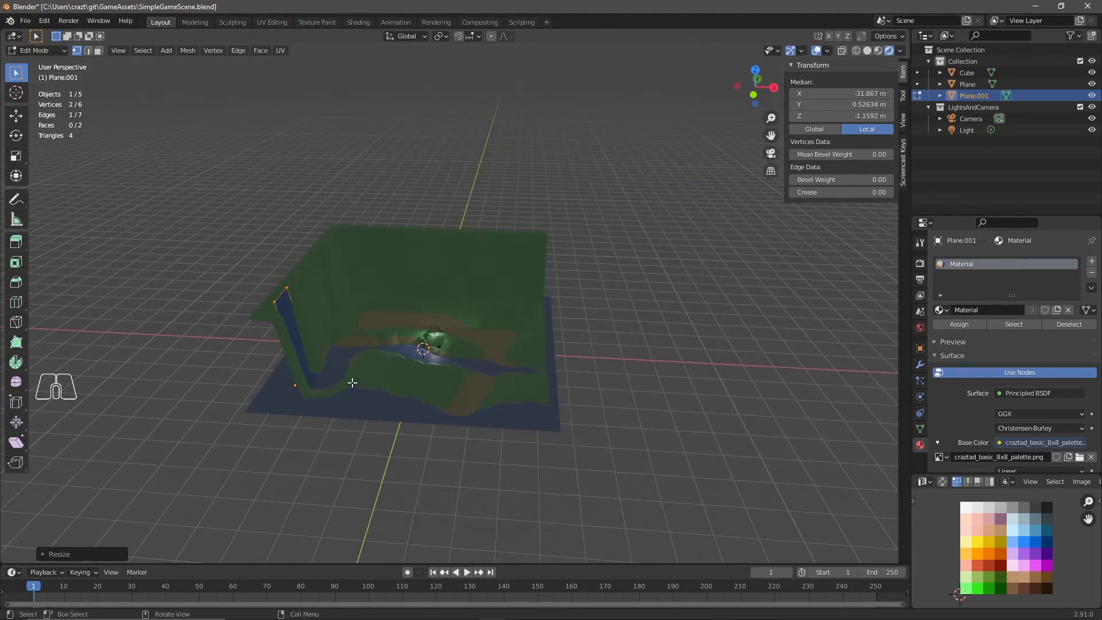
key("e")
left_click(288, 330)
Step: Select the face at the waterfall's top, scale it down slightly, and return to object mode
middle_click_drag(288, 330, 239, 264)
left_click_drag(232, 261, 304, 317)
key("s")
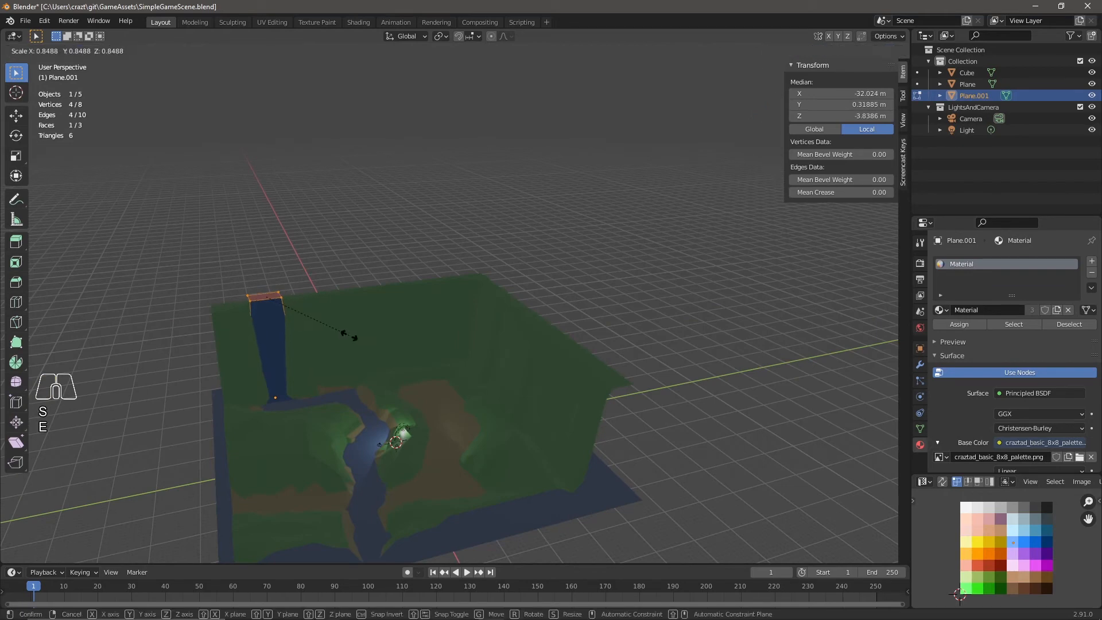
left_click(338, 337)
middle_click_drag(336, 338, 269, 296)
middle_click_drag(356, 455, 469, 463)
key("Tab")
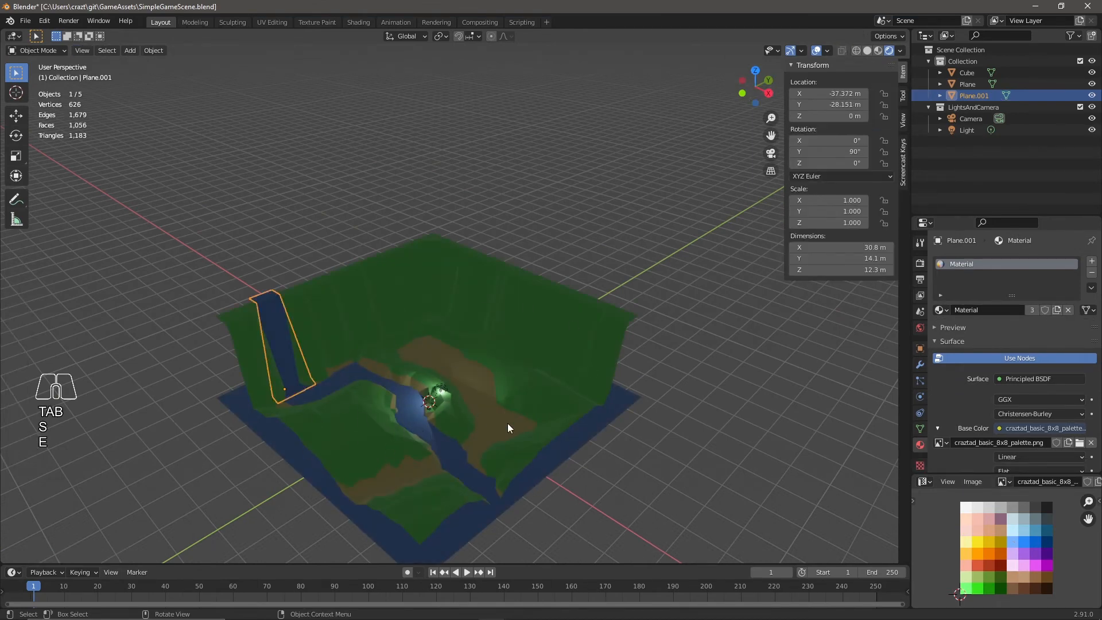
Step: Show the face orientation overlay briefly to check the scene's normals, hide it again, and inspect the waterfall with the terrain
scroll(507, 423, "down", 2)
scroll(517, 407, "up", 1)
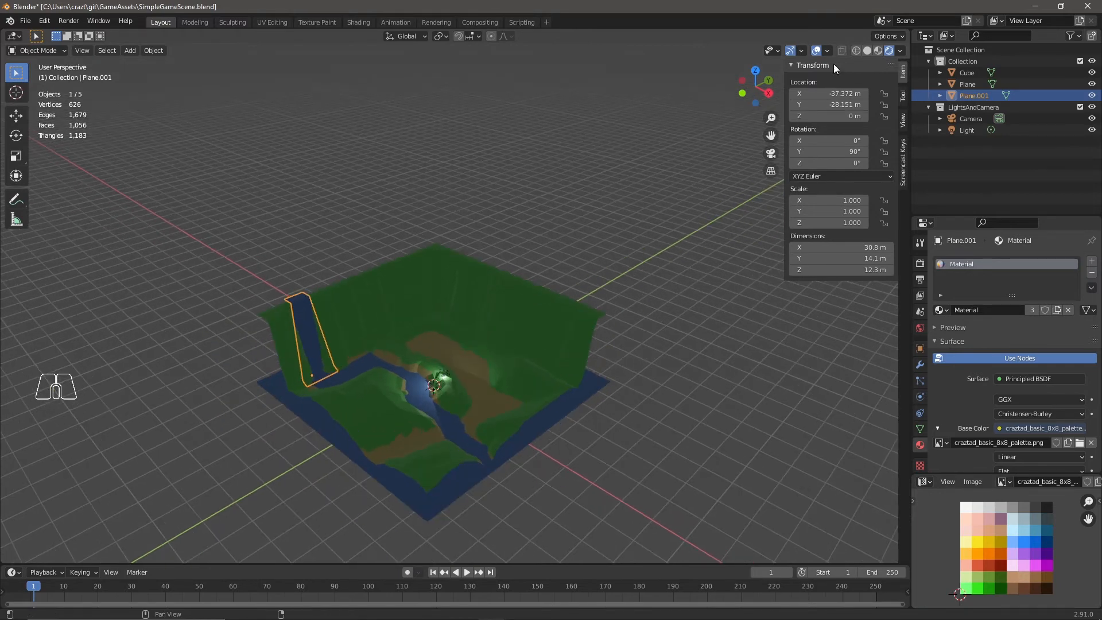
left_click(827, 51)
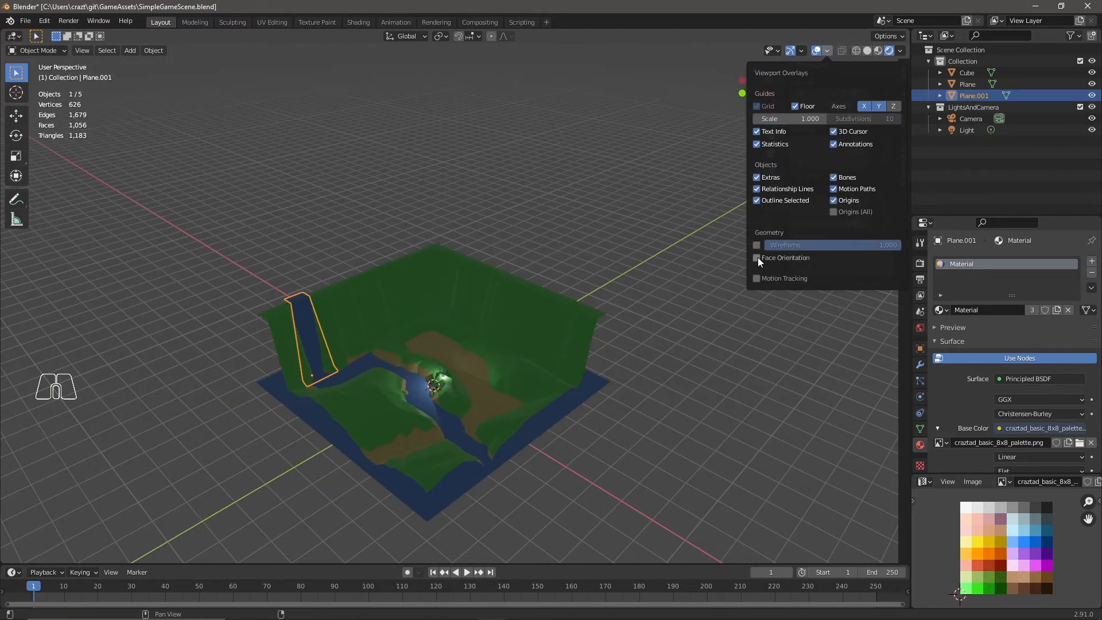
left_click(757, 257)
middle_click_drag(536, 458, 625, 384)
left_click(826, 51)
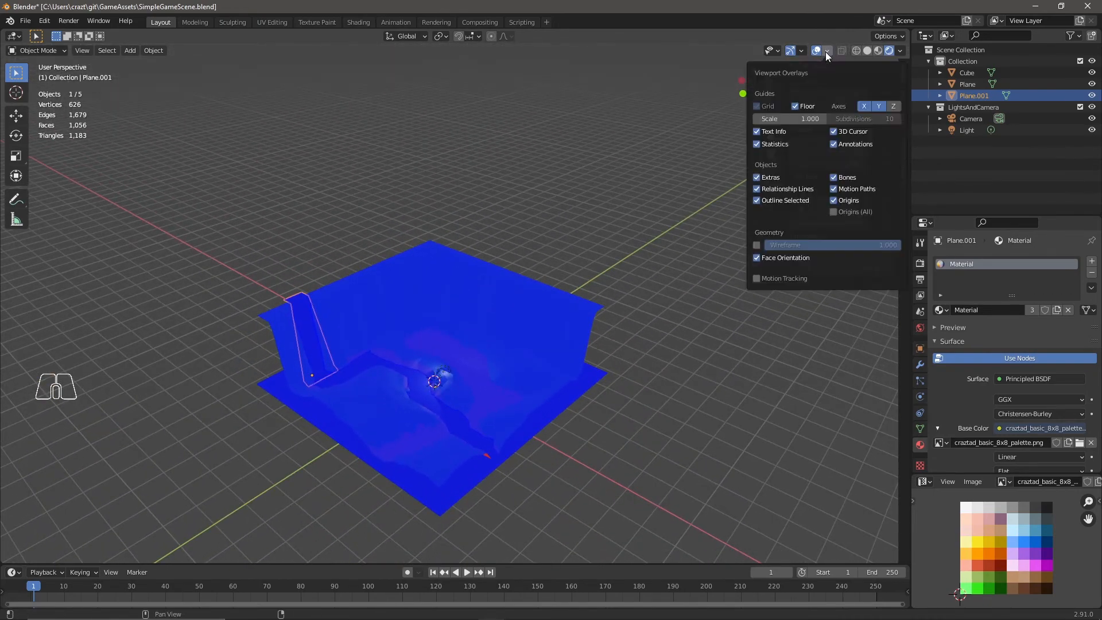
left_click(757, 260)
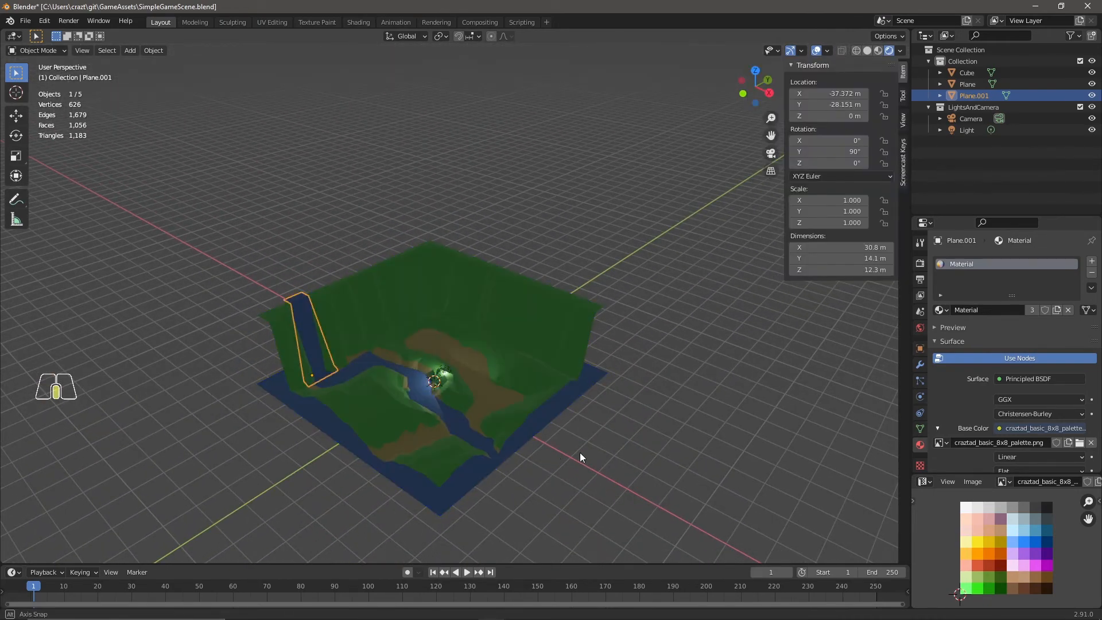
scroll(580, 452, "up", 2)
middle_click_drag(550, 499, 598, 414, "shift")
scroll(578, 393, "down", 1)
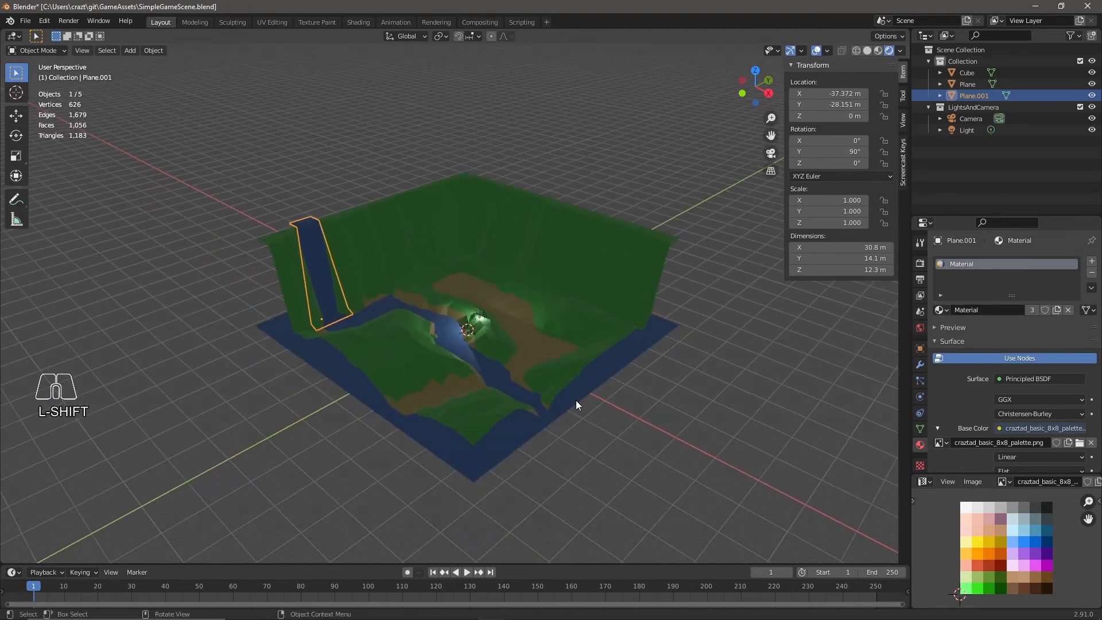
scroll(572, 427, "up", 2)
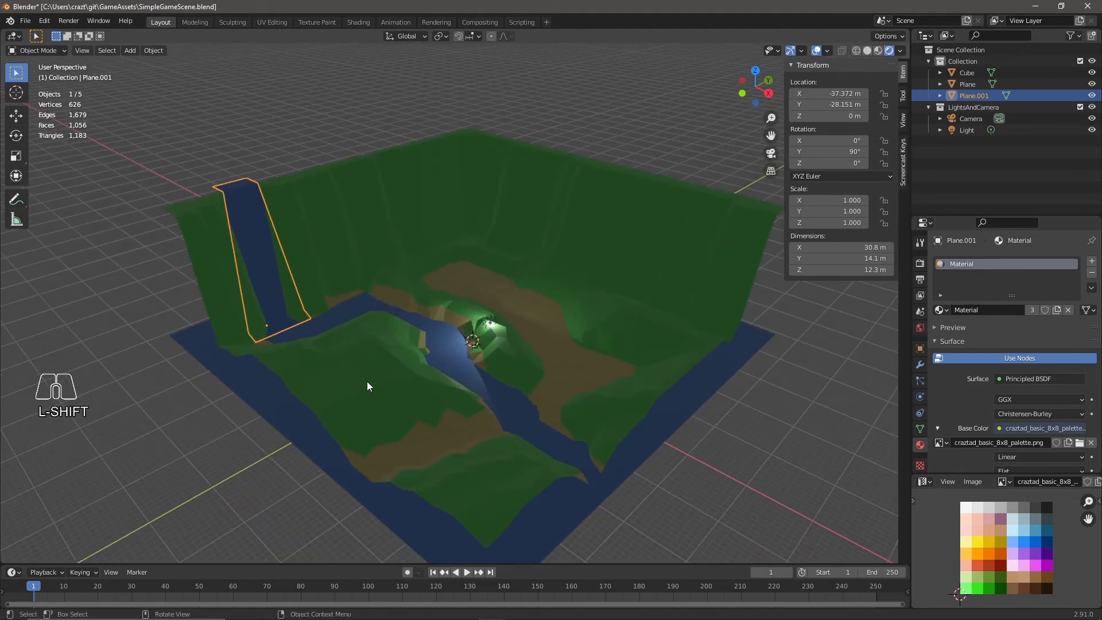
Step: Edit the terrain mesh in face mode and select all linked faces of the large grass area, delimited by UVs
key("Tab")
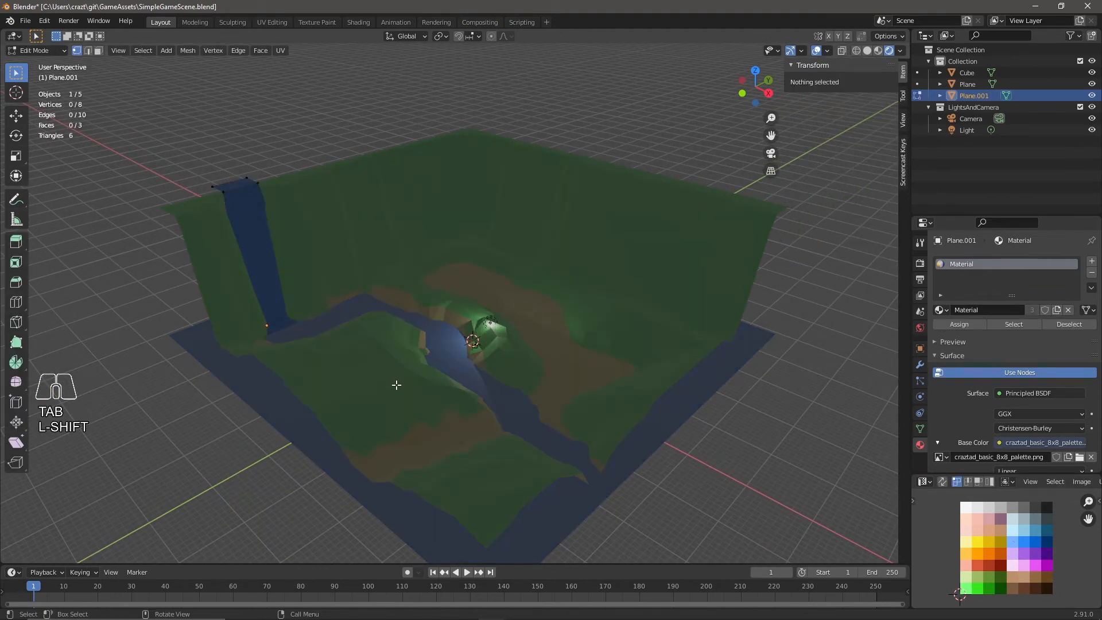
key("Tab")
left_click(501, 309)
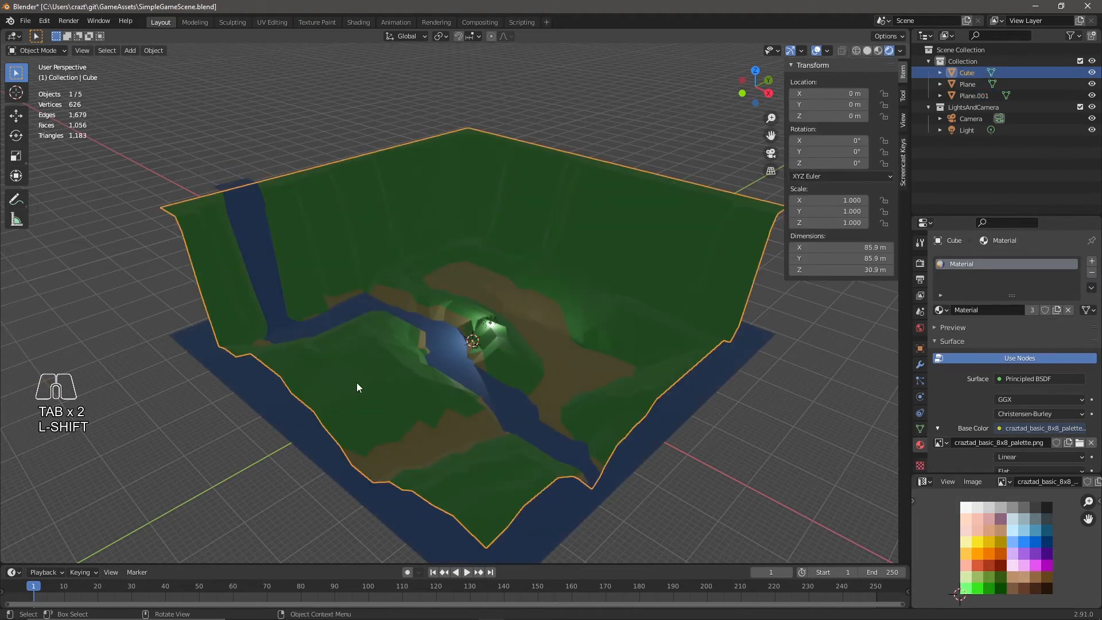
key("Tab")
left_click(384, 394)
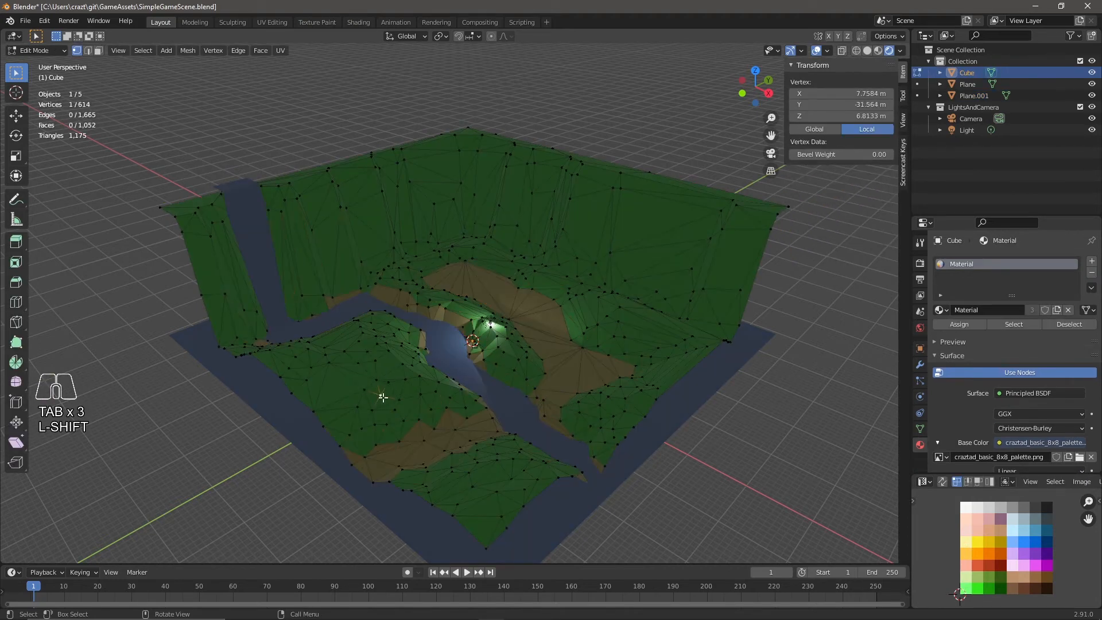
key("3")
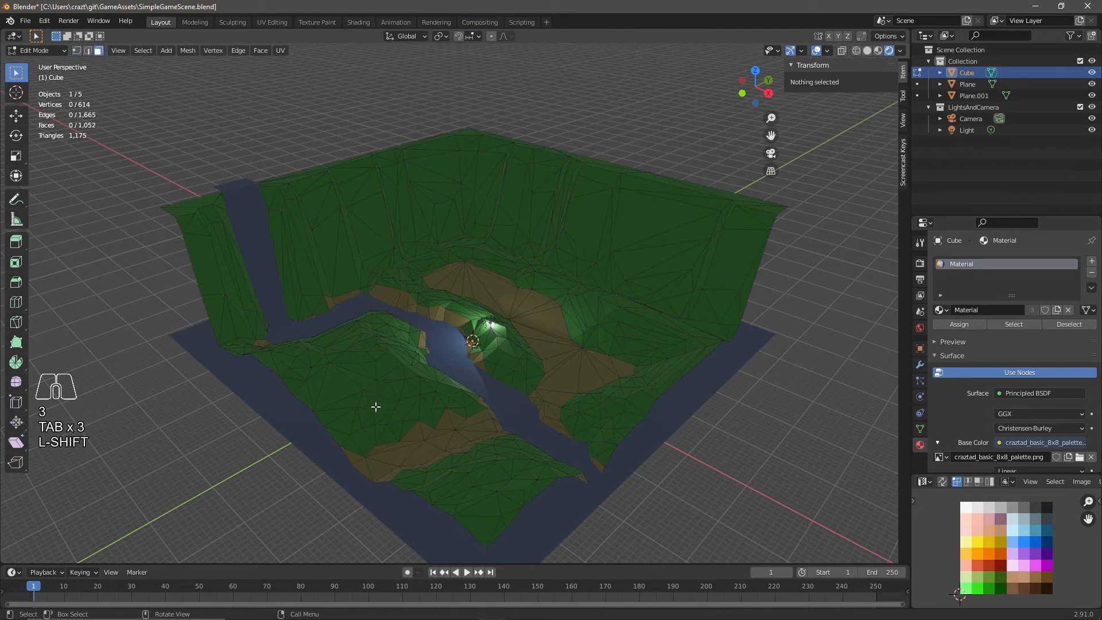
key("l")
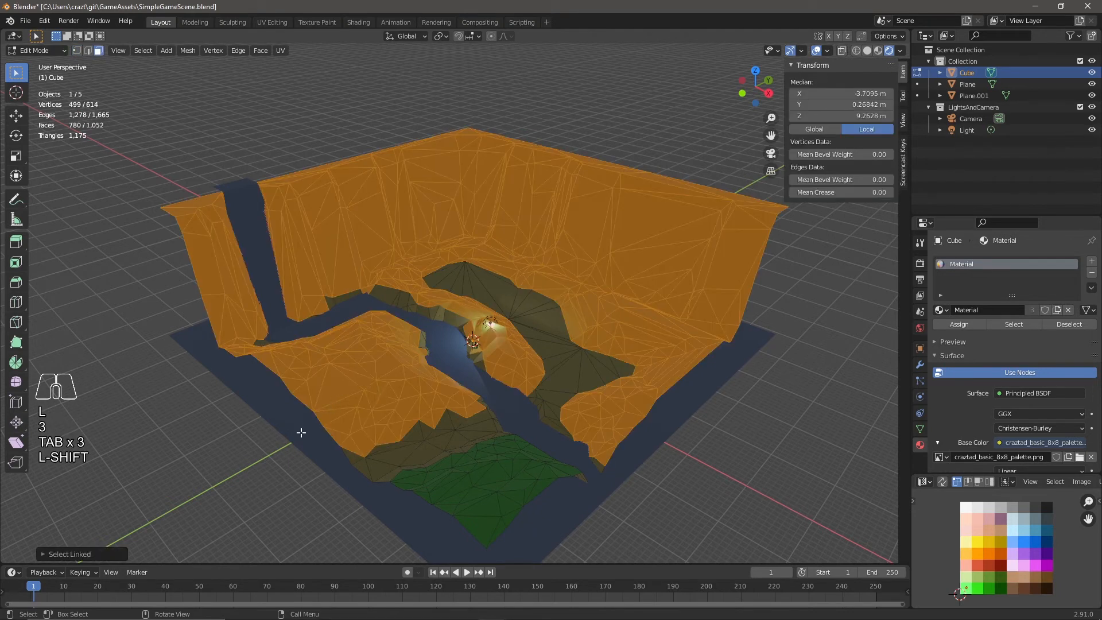
Step: Try delimiting the linked selection by Normal, and restore the UVs delimiter
left_click(42, 554)
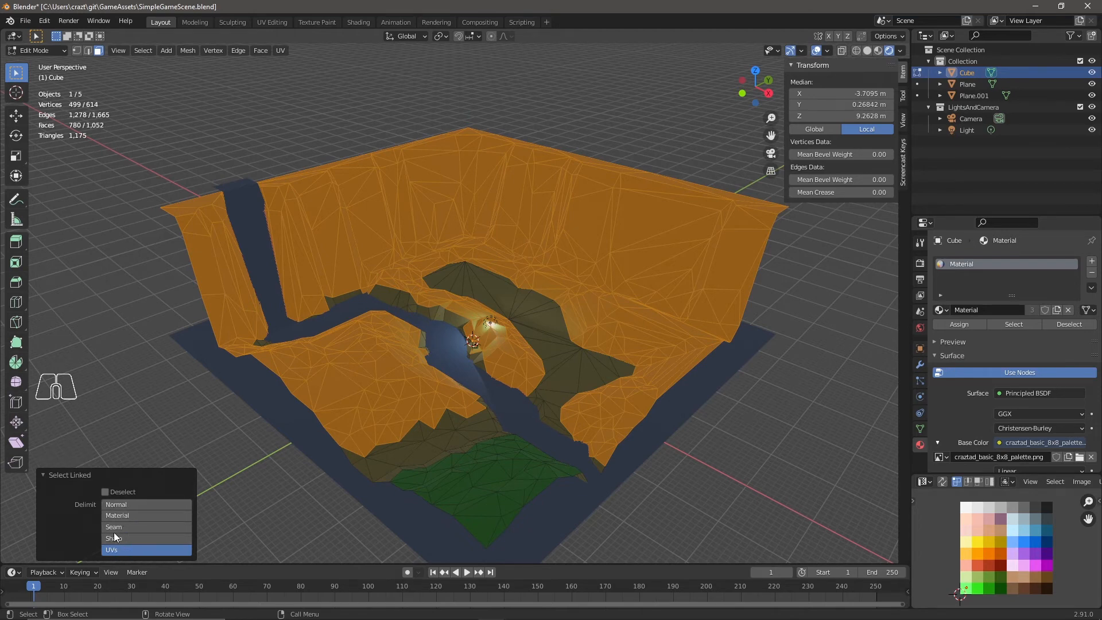
left_click(122, 503)
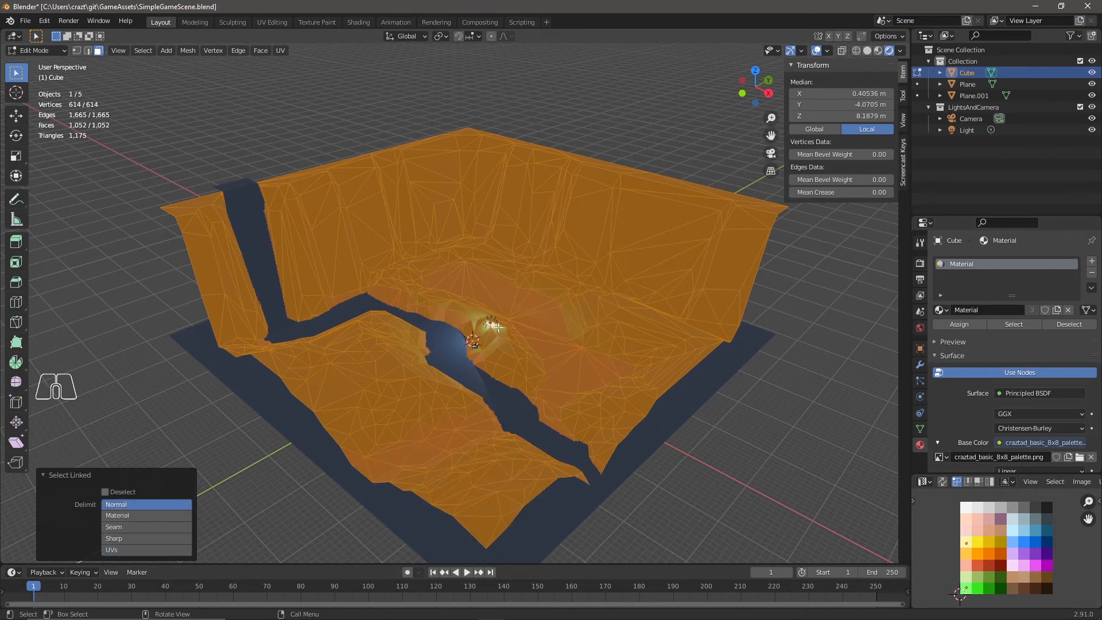
left_click(111, 550)
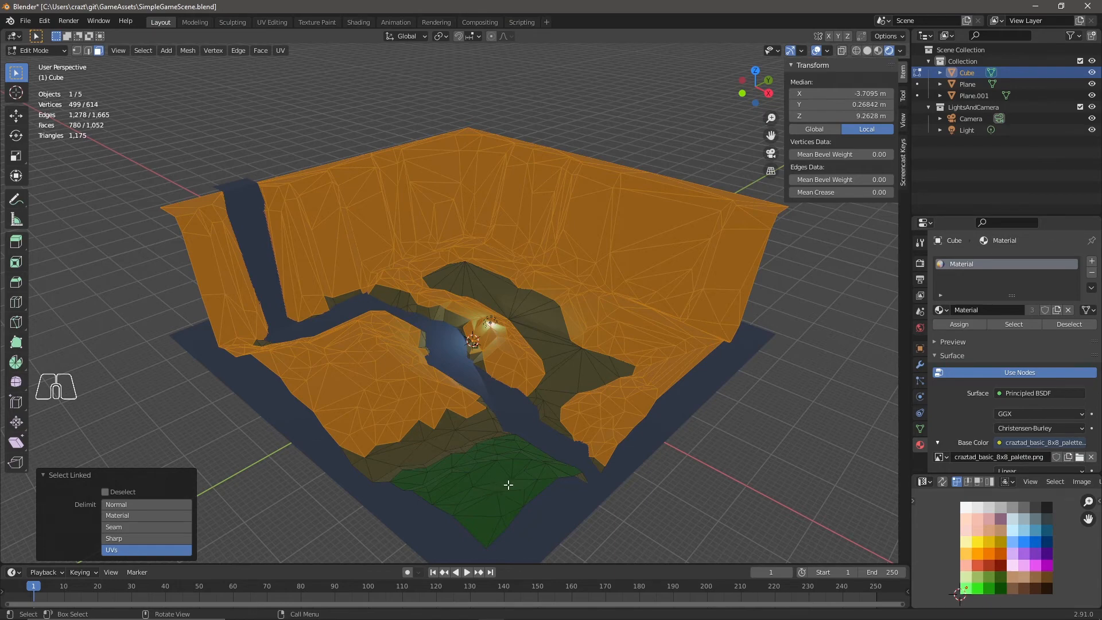
Step: Add the separate foreground grass patch to the linked selection and inset the selected grass faces by about 0.59 m
key("l")
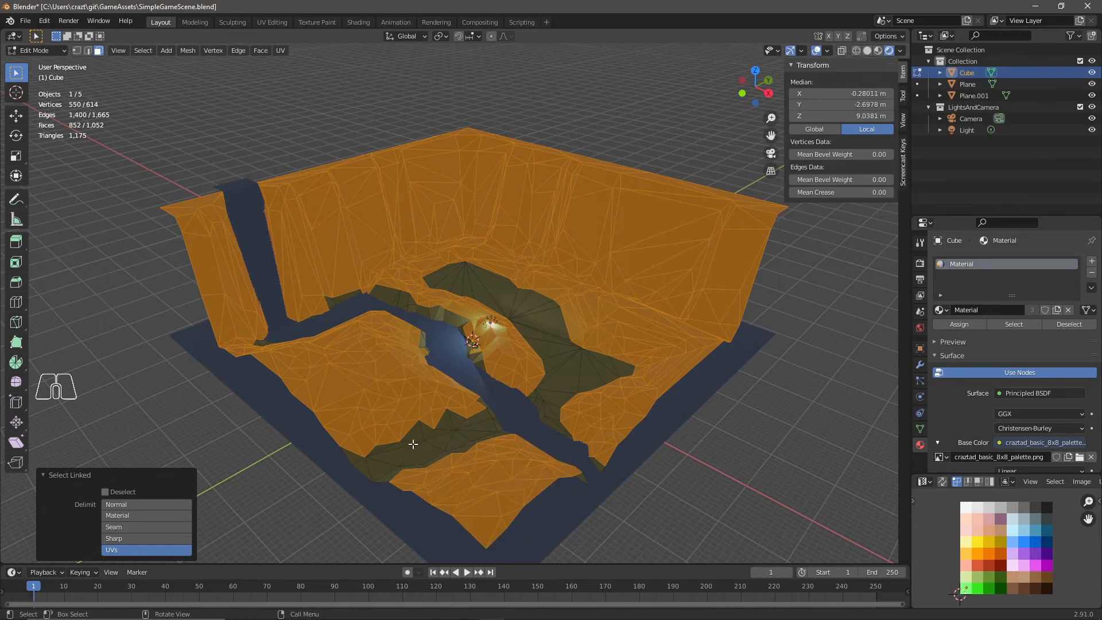
middle_click_drag(424, 462, 466, 450)
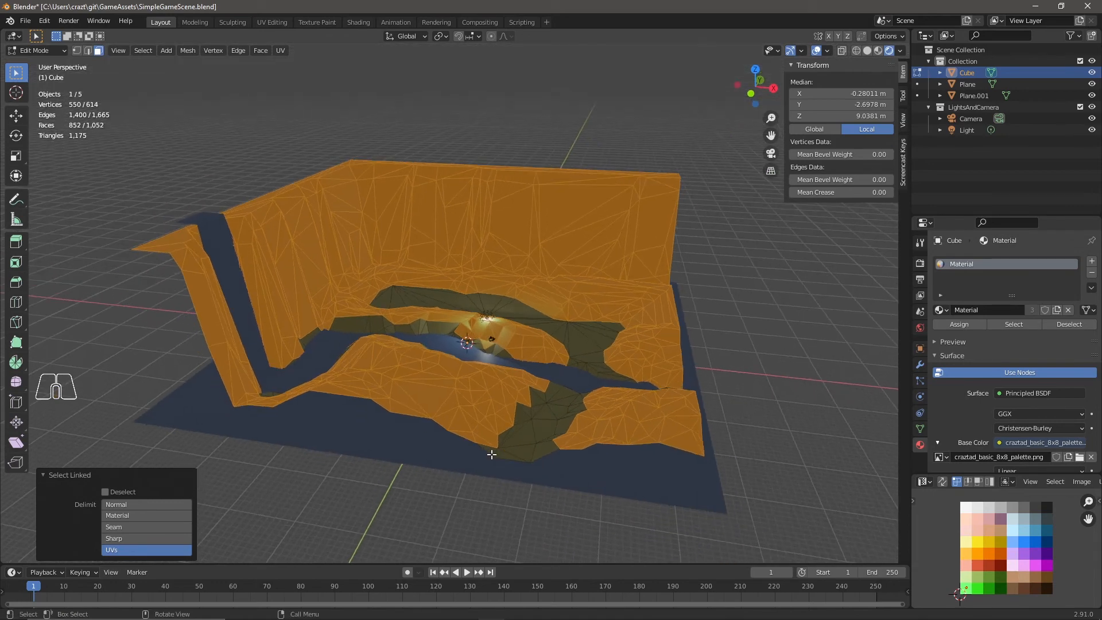
key("i")
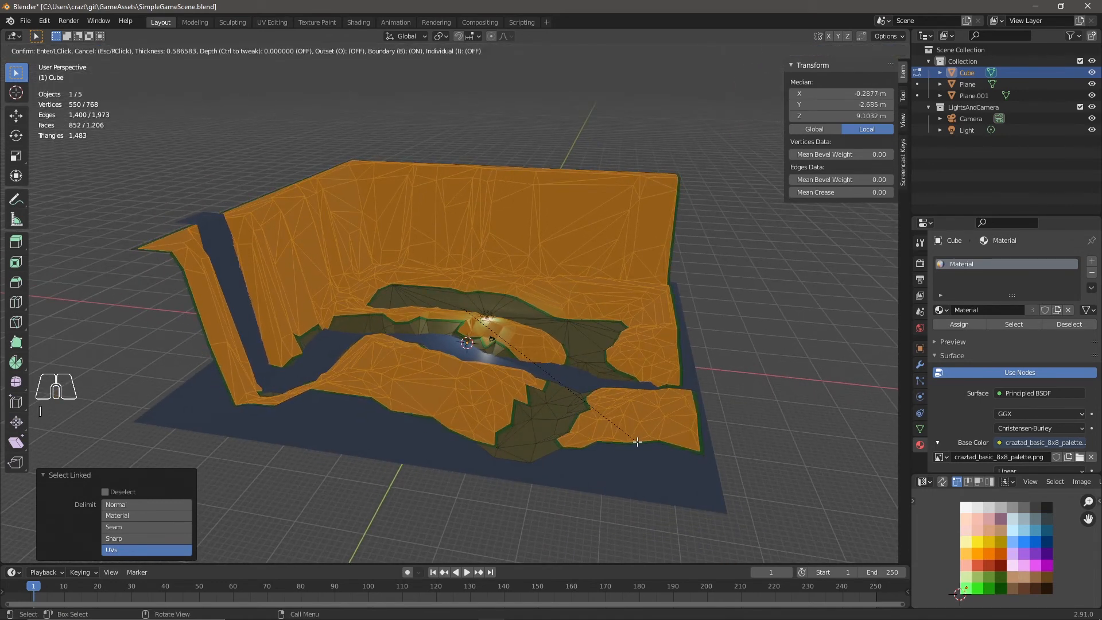
left_click(637, 441)
Step: Raise the inset grass faces about 0.24 m along the Z axis and inspect the raised edges all around the terrain
middle_click_drag(610, 463, 628, 442)
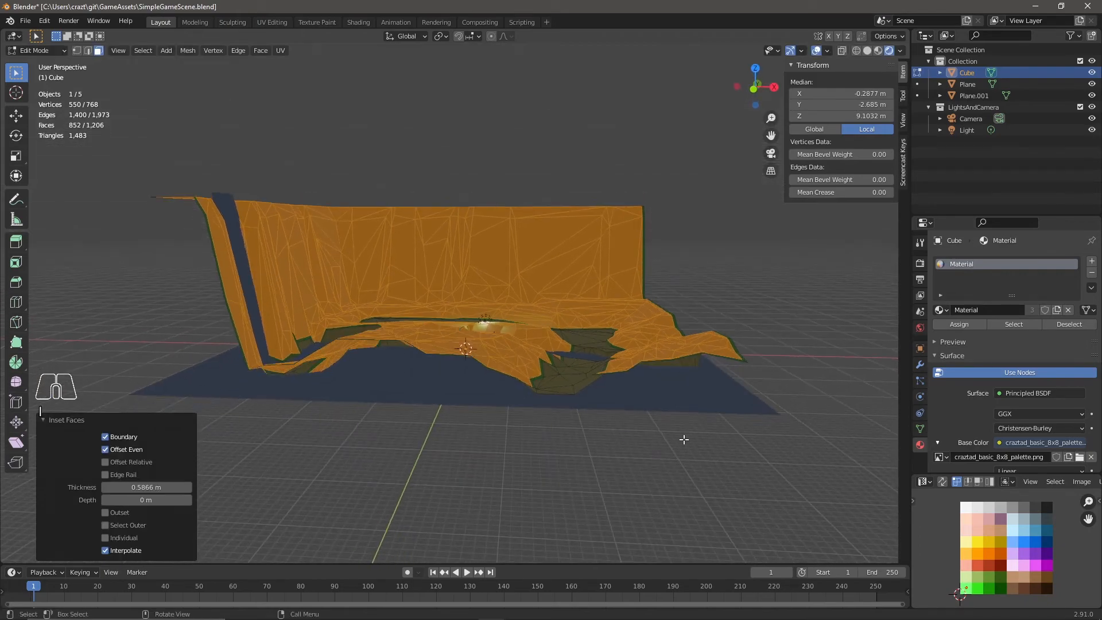
key("g")
key("z")
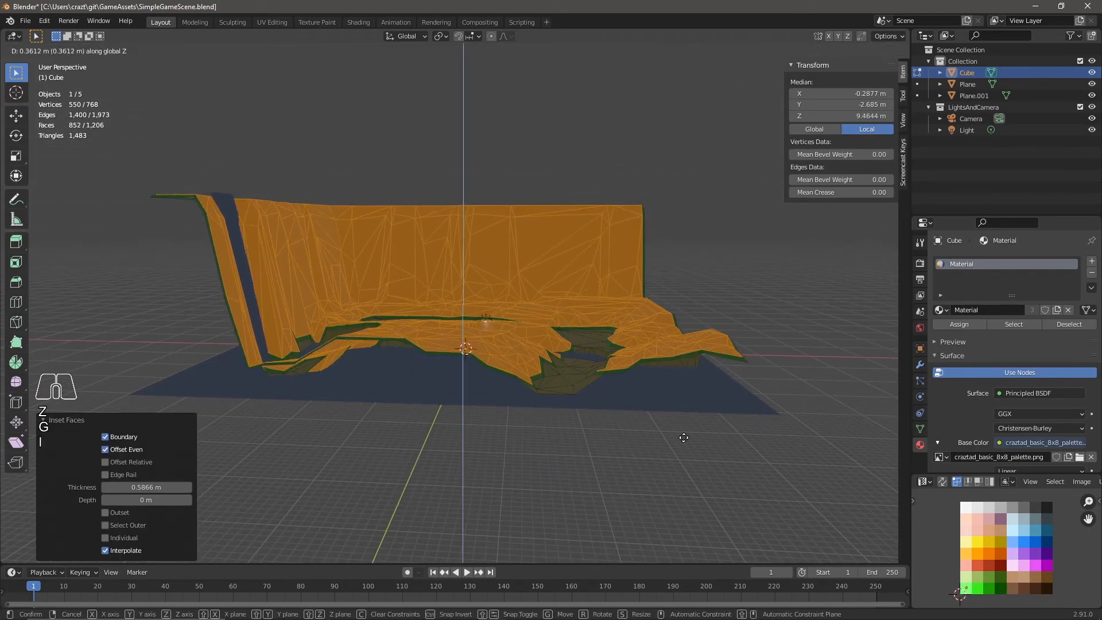
left_click(683, 438)
middle_click_drag(669, 432, 489, 358)
middle_click_drag(434, 383, 353, 370)
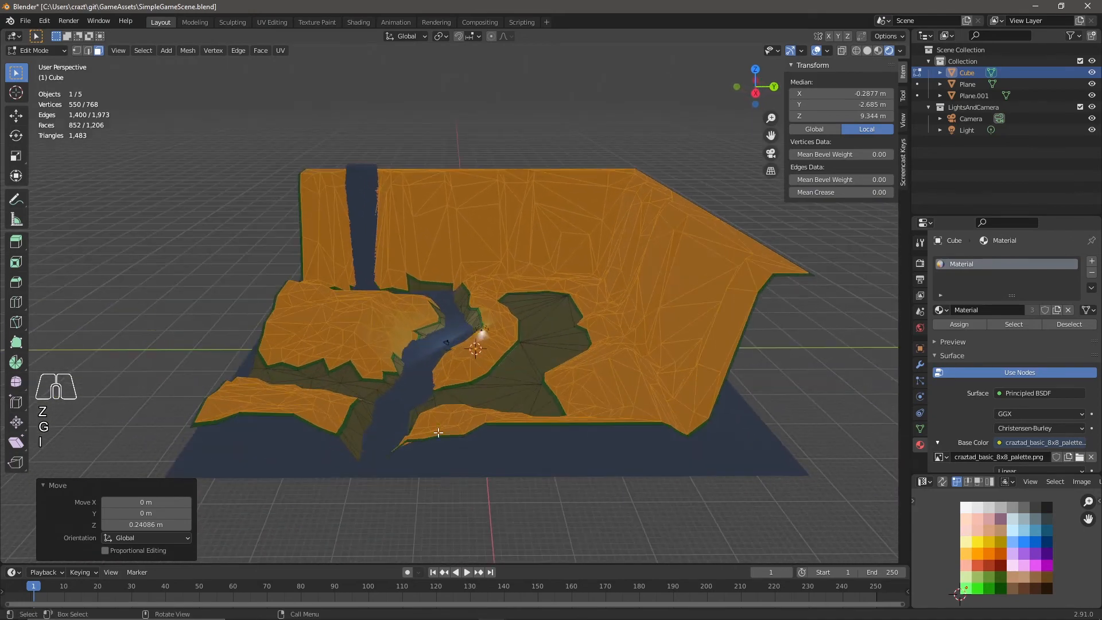
middle_click_drag(280, 375, 493, 353)
middle_click_drag(453, 400, 487, 434)
middle_click_drag(409, 446, 604, 451)
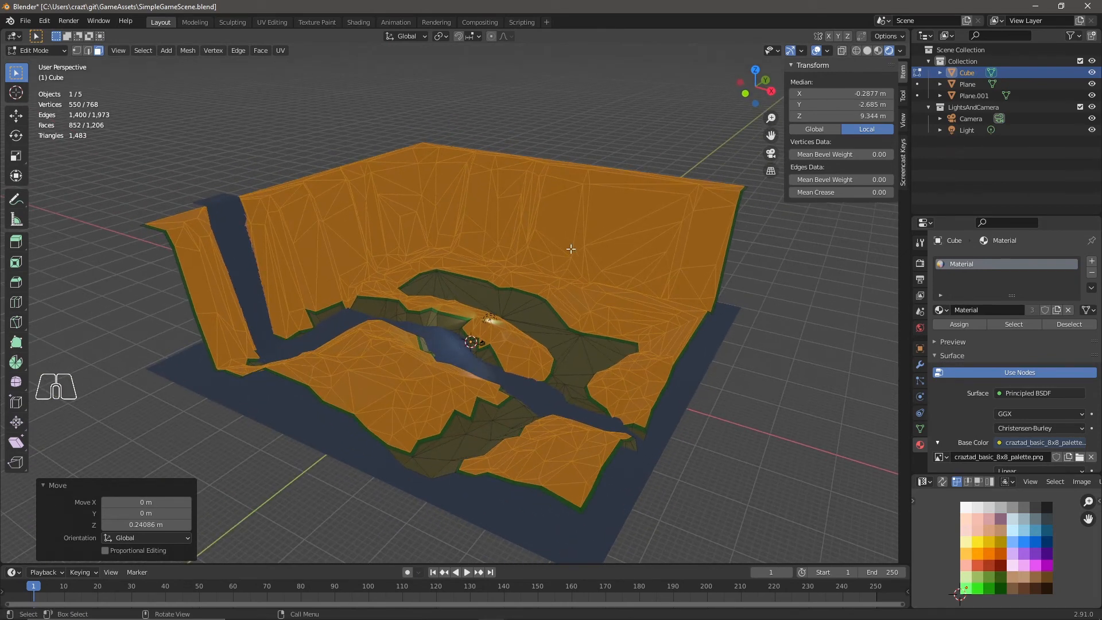
Step: Leave mesh editing and raise the point light along the Z axis to a height of about 8.67 m
middle_click_drag(449, 406, 401, 406)
key("Tab")
middle_click_drag(542, 411, 539, 387)
left_click(493, 323)
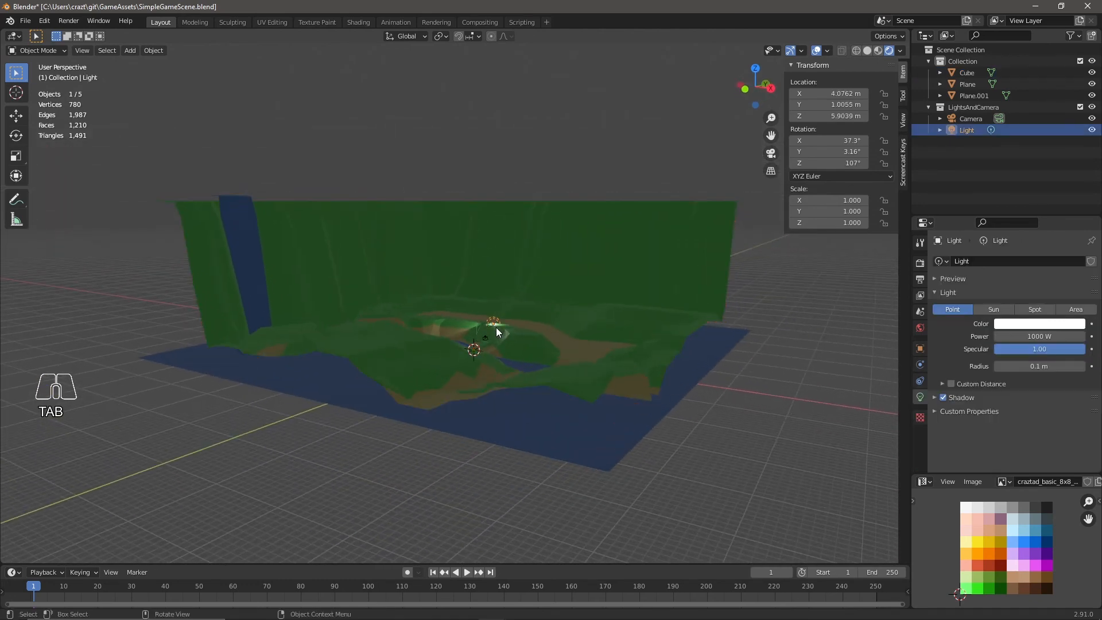
key("g")
key("z")
left_click(615, 294)
Step: From the top view, move the light about -15 m in X and 14 m in Y, over the dirt clearing north of the river
left_click(755, 68)
key("g")
left_click(423, 249)
Step: Duplicate the light and position the copy over the eastern end of the dirt clearing, at about X 22.3 m, Y 3.3 m
key("shift+d")
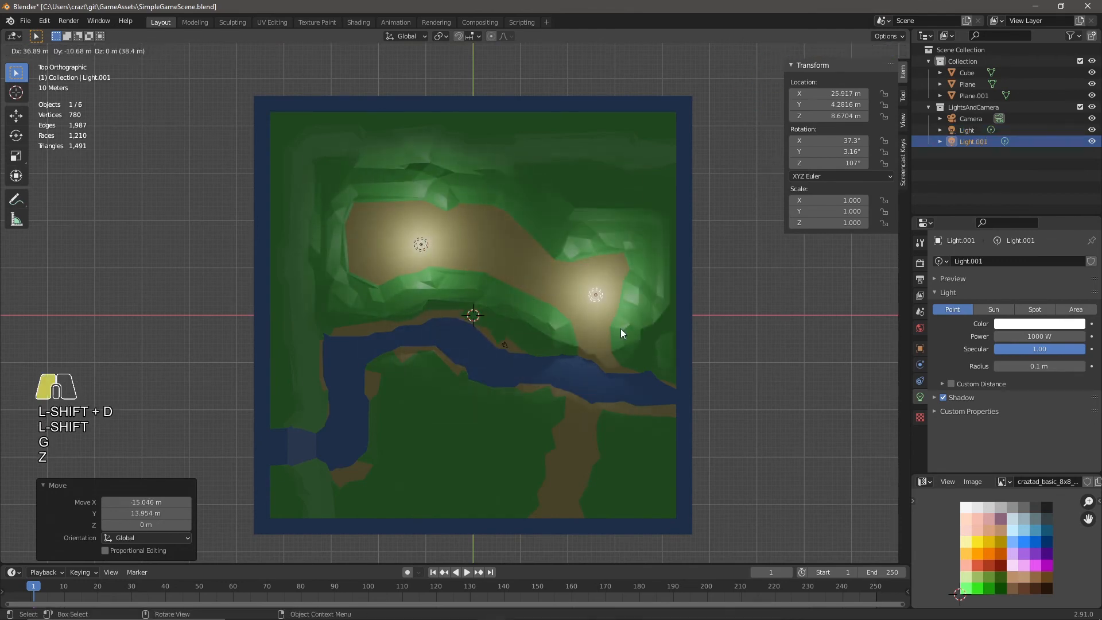
left_click(617, 324)
key("g")
left_click(612, 334)
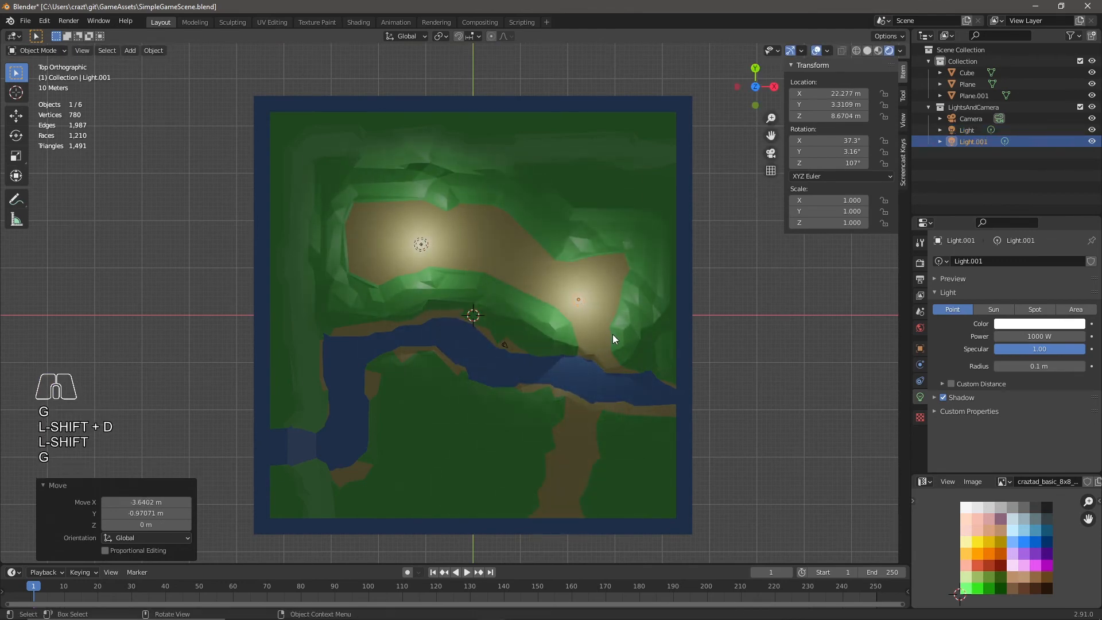
Step: Duplicate the light twice more, over the southern dirt path (about X 19.9, Y -30.5 m) and near the waterfall (about X -25, Y -18.9 m)
key("shift+d")
left_click(601, 494)
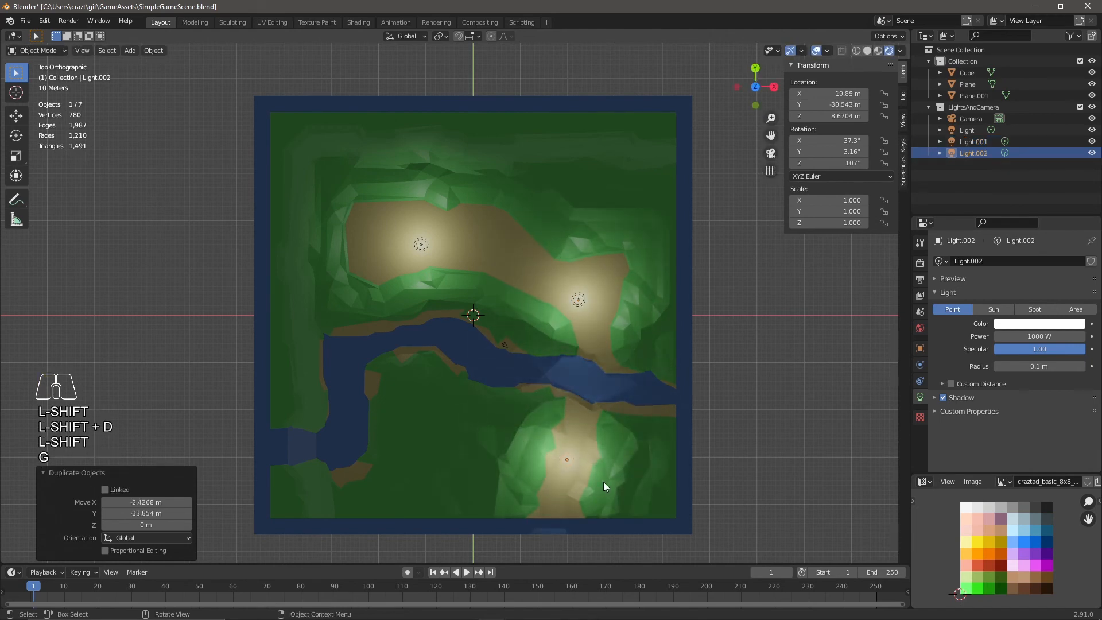
key("shift+d")
left_click(389, 426)
middle_click_drag(515, 439, 528, 363)
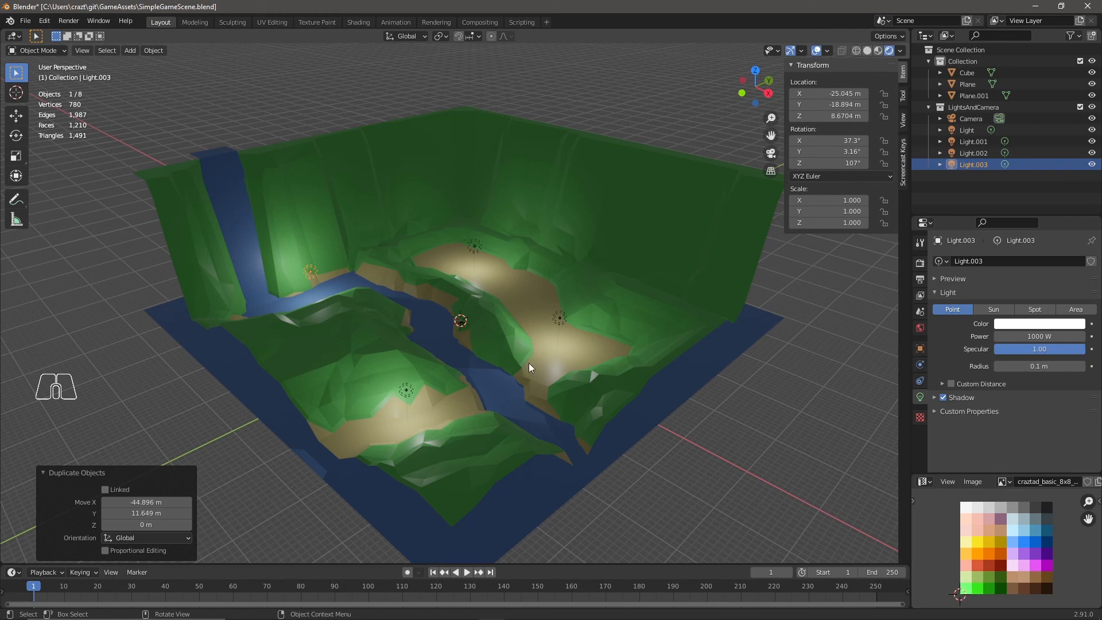
middle_click_drag(551, 374, 500, 423)
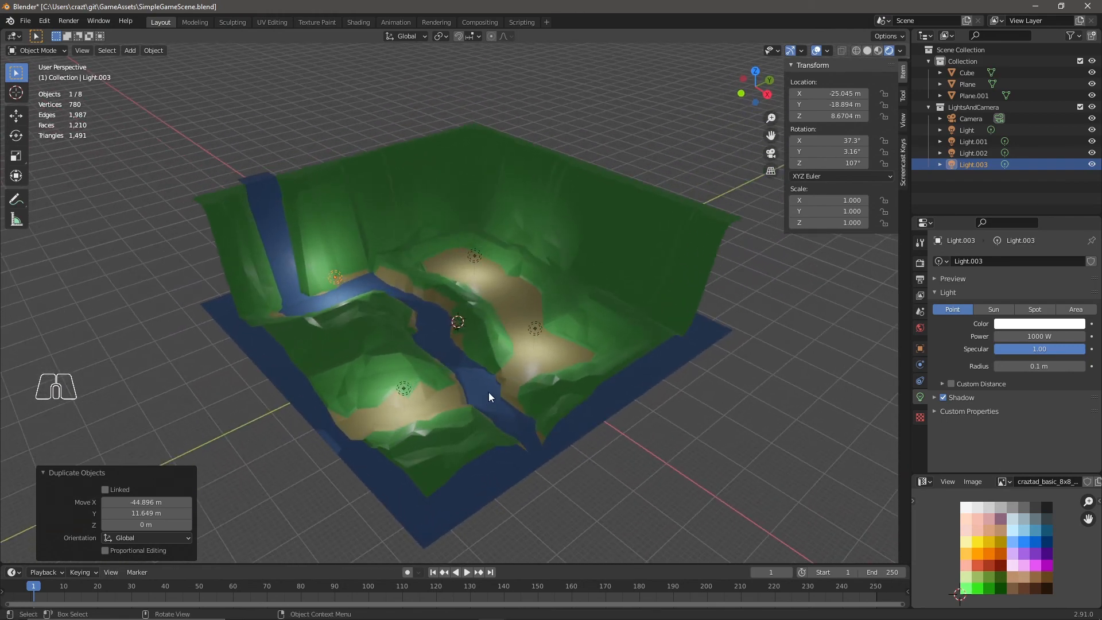